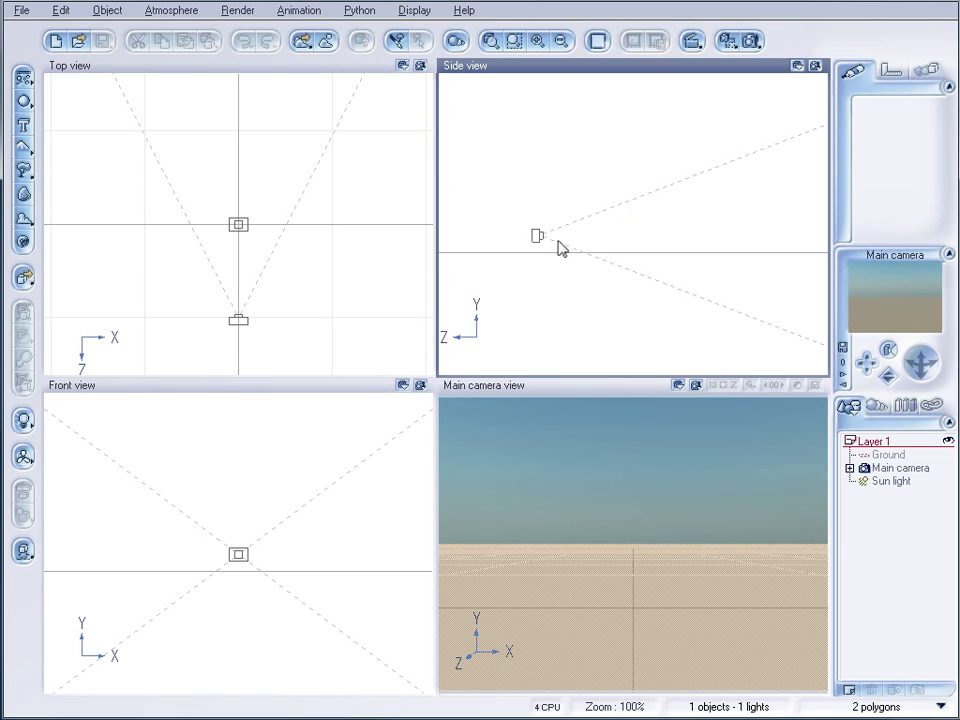
Add a plane primitive to the scene
mouse_move(336, 152)
left_mouse_down()
mouse_move(332, 193)
mouse_move(333, 173)
left_mouse_up()
right_click_drag(626, 211, 626, 243)
scroll(629, 256, "down", 2)
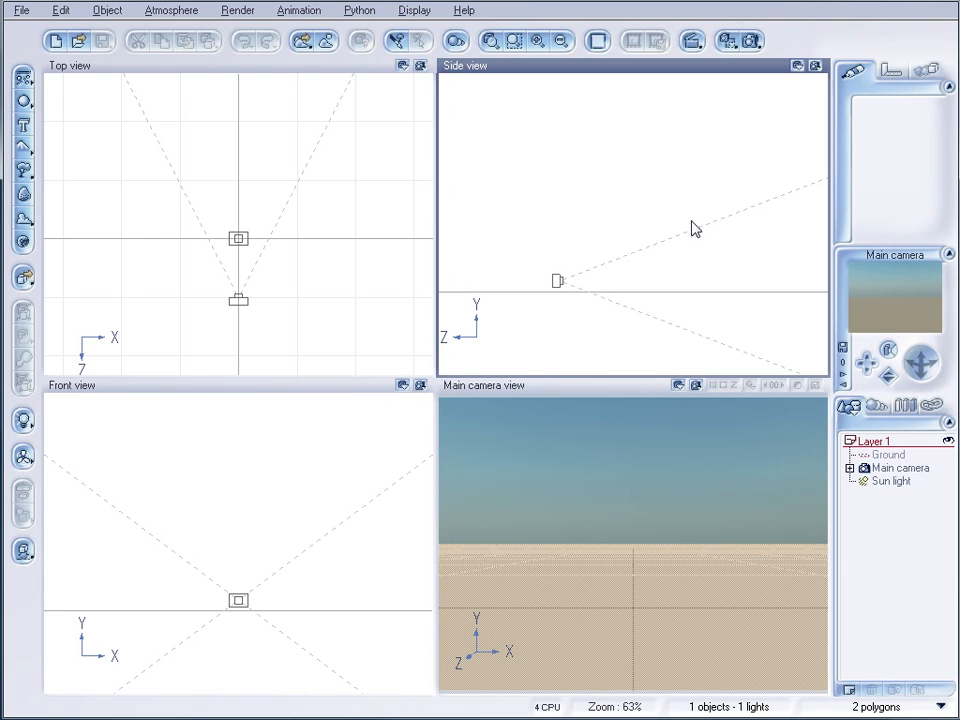
right_click_drag(289, 198, 305, 225)
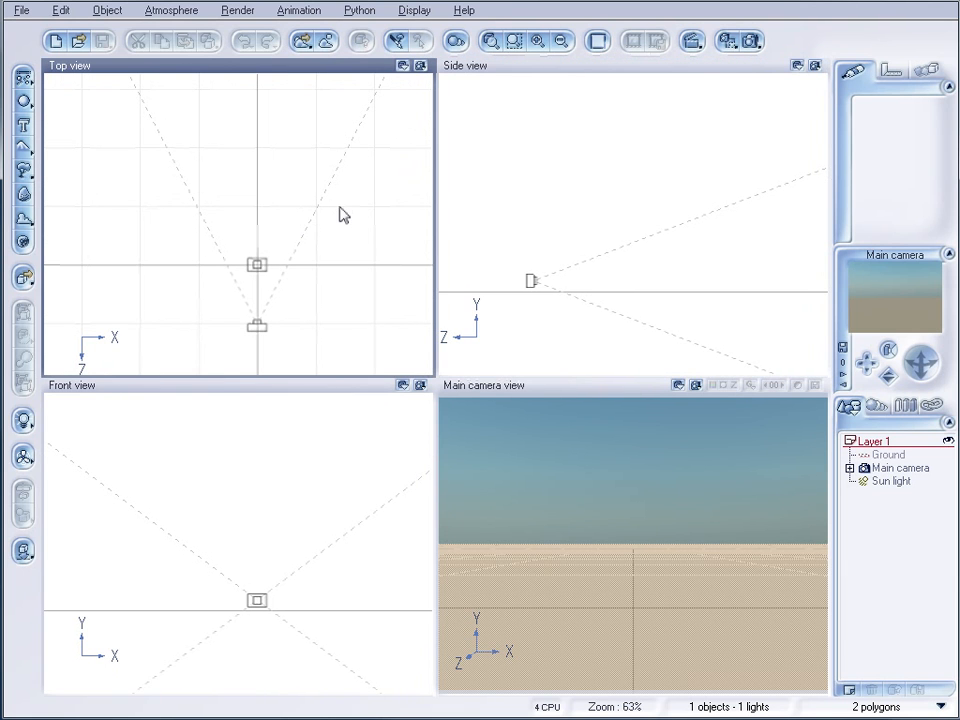
right_click(28, 98)
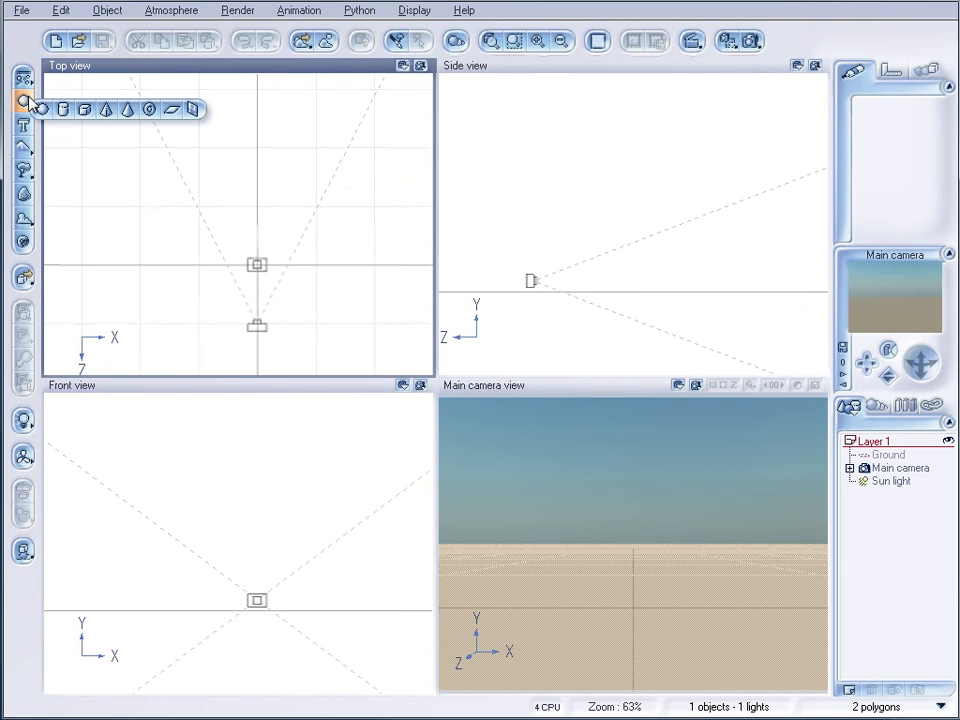
left_click(171, 110)
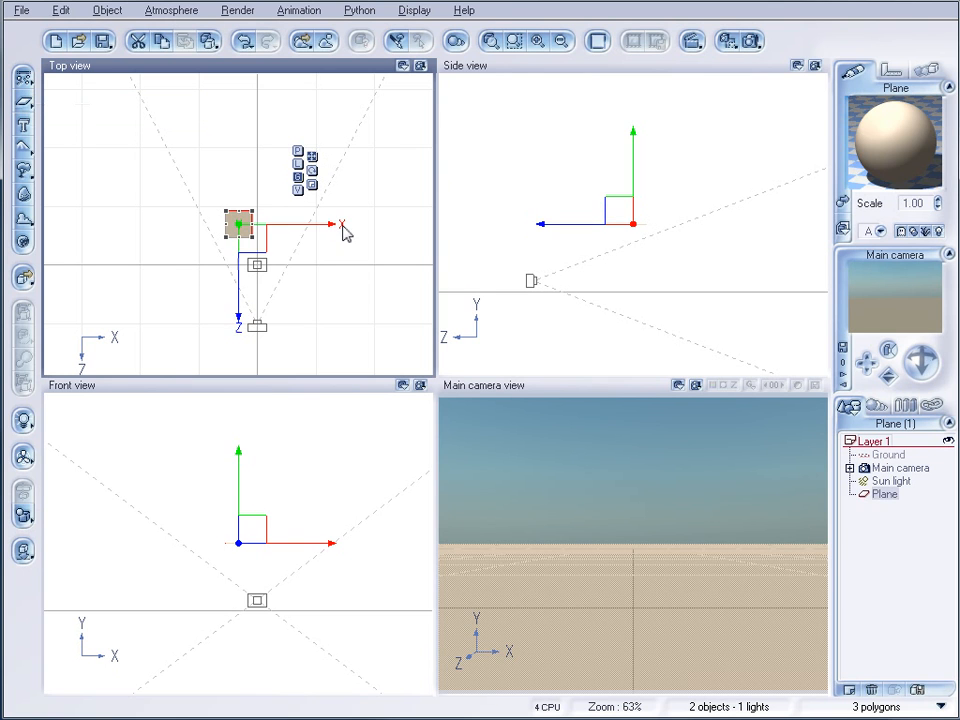
Enlarge the plane into a wide area ahead of the main camera and drop it to the ground
left_click_drag(259, 248, 257, 113)
left_click_drag(246, 181, 98, 162)
left_click_drag(272, 181, 373, 181)
left_click_drag(237, 247, 236, 353)
left_click_drag(242, 253, 264, 201)
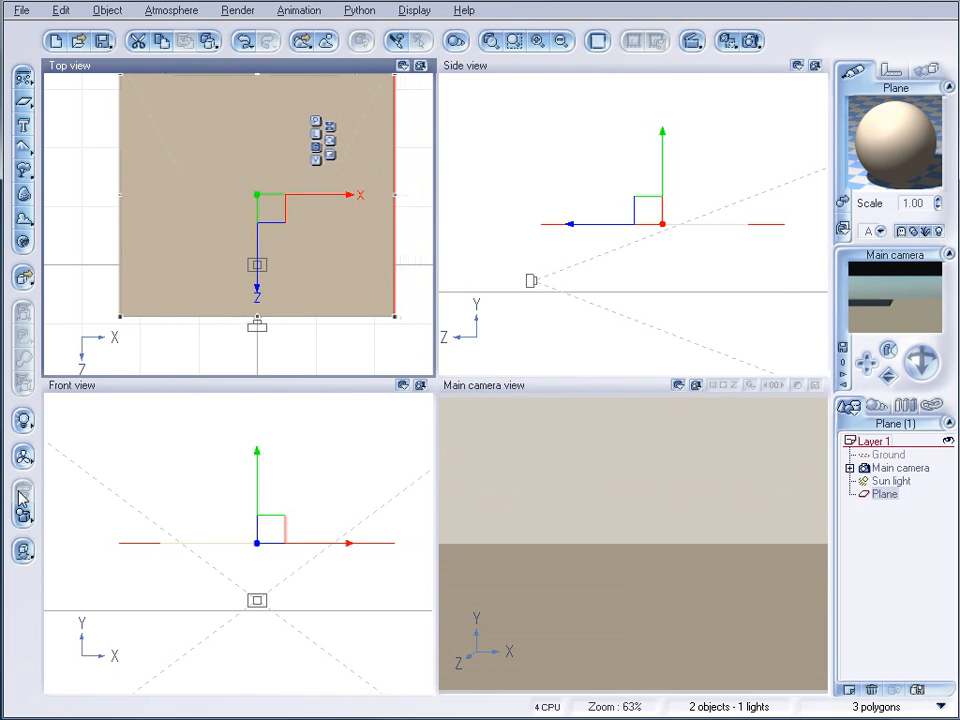
left_click(22, 551)
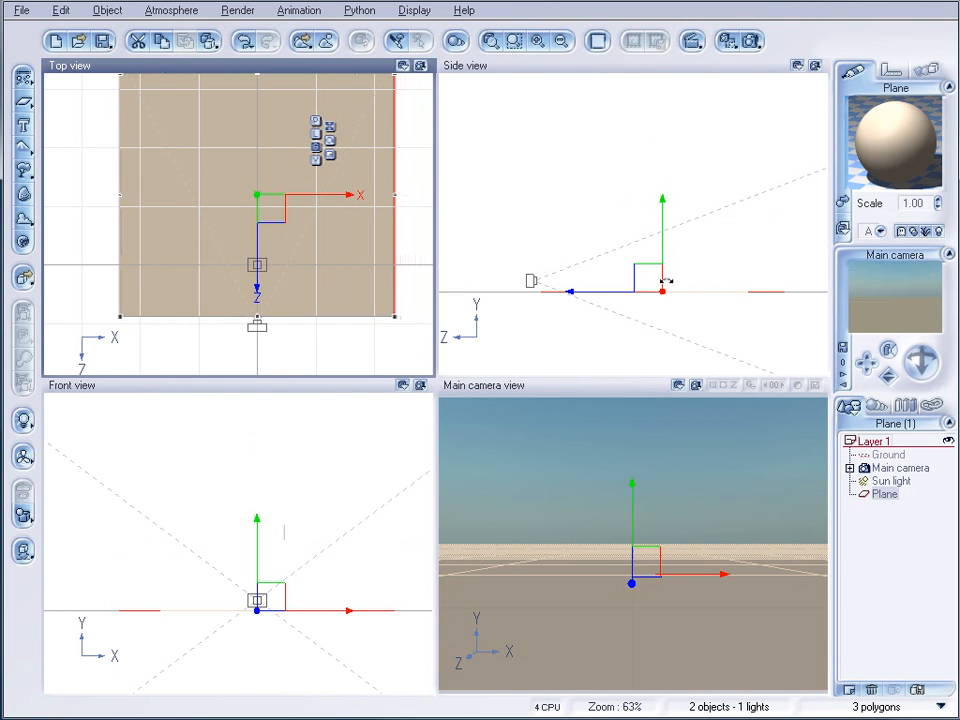
Extend the plane's side and far edges in the top view so it covers more ground ahead of the camera
left_click_drag(362, 193, 360, 249)
left_click_drag(264, 137, 262, 60)
left_click_drag(124, 276, 58, 214)
scroll(146, 221, "down", 2)
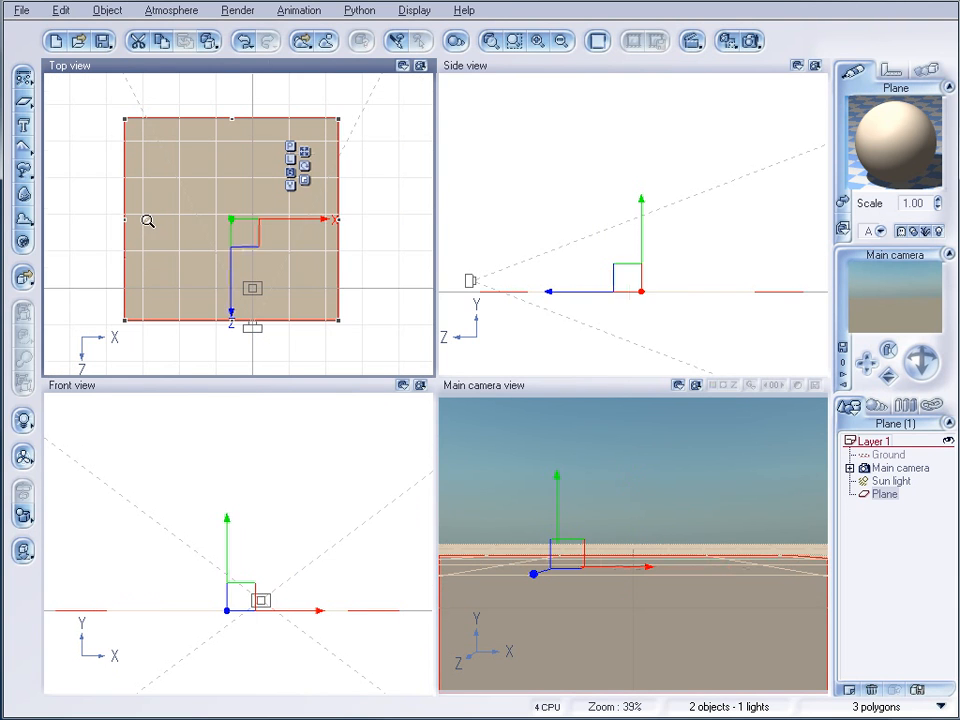
left_click_drag(339, 219, 372, 220)
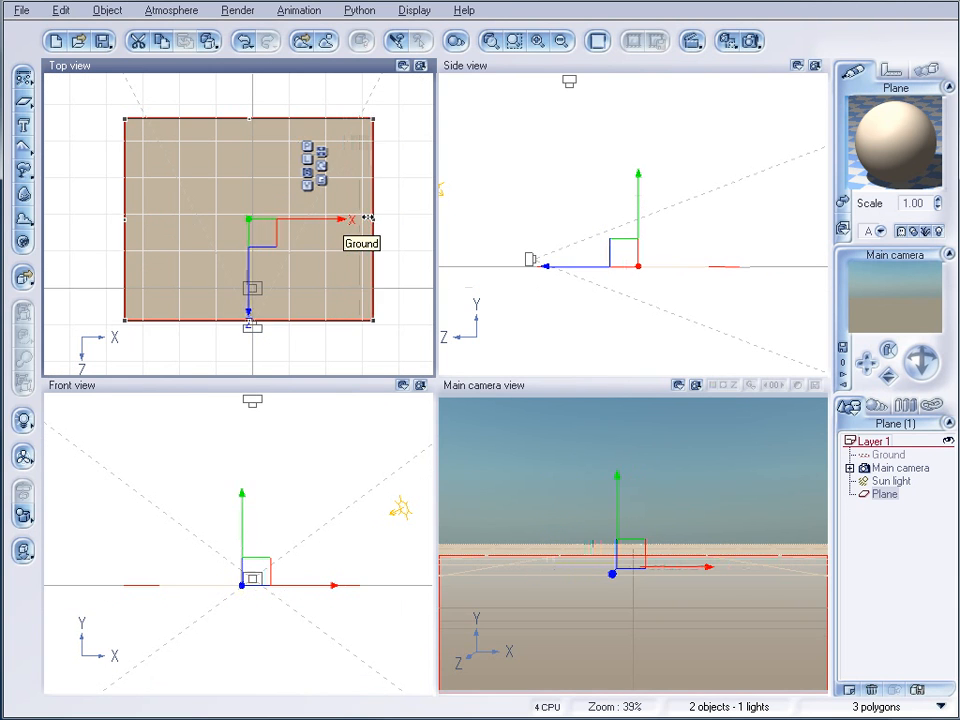
left_click_drag(251, 116, 253, 92)
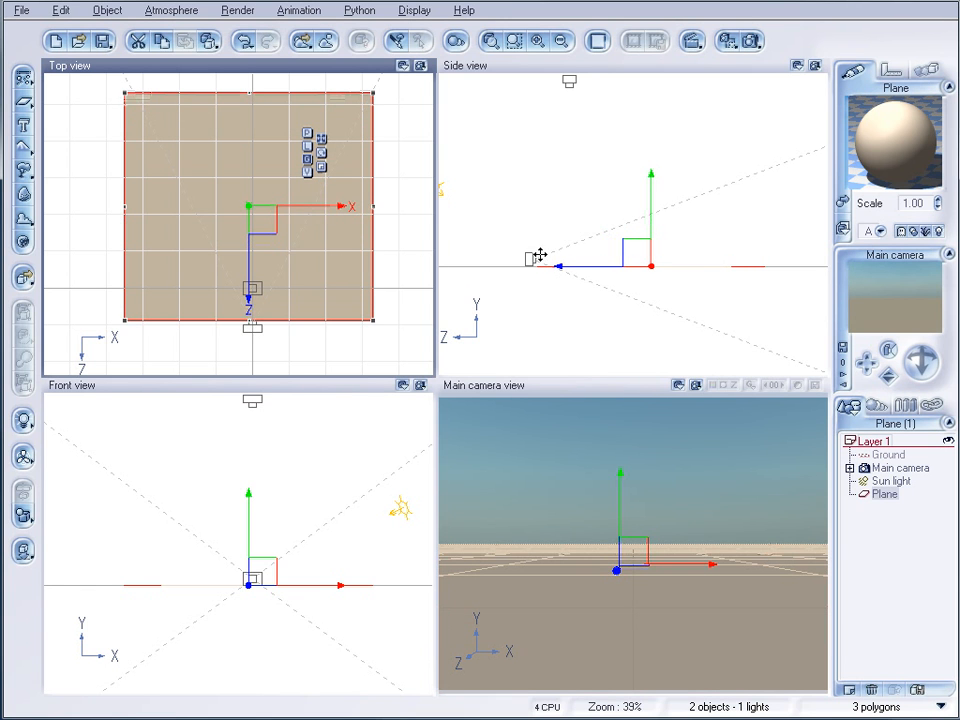
Load the Sand material from the Rocks collection onto the plane in the advanced material editor
double_click(868, 183)
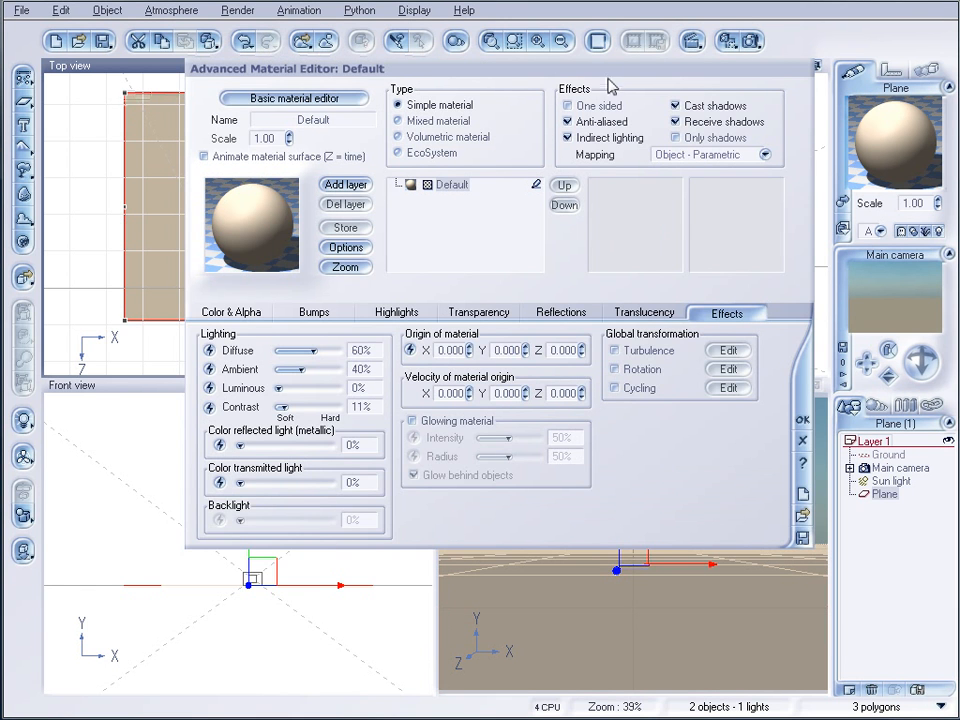
left_click_drag(612, 87, 600, 128)
left_click(285, 143)
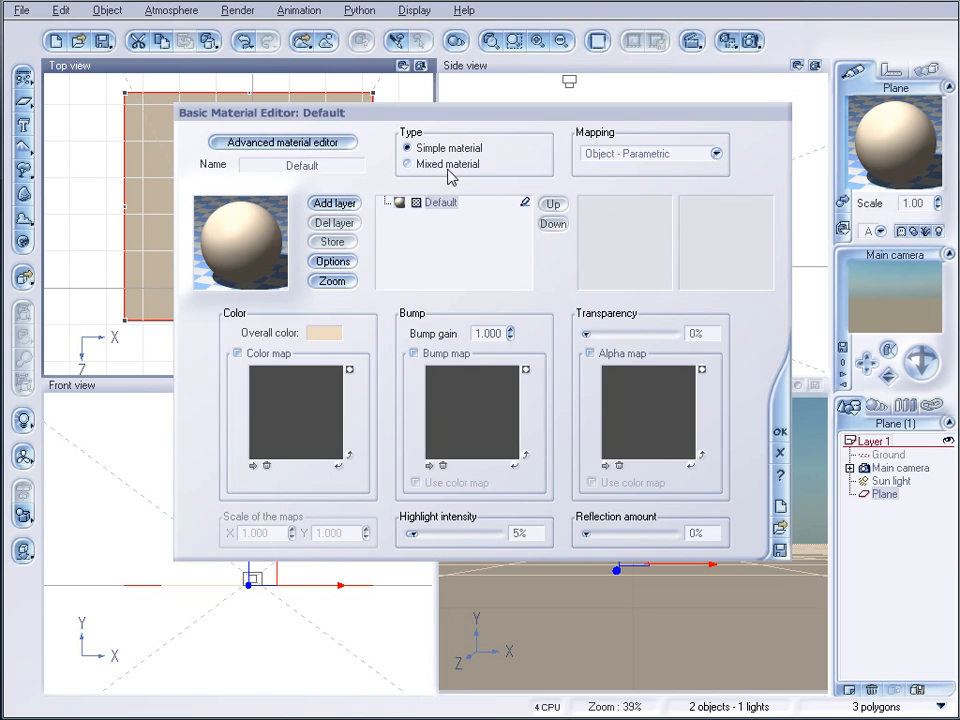
left_click(317, 142)
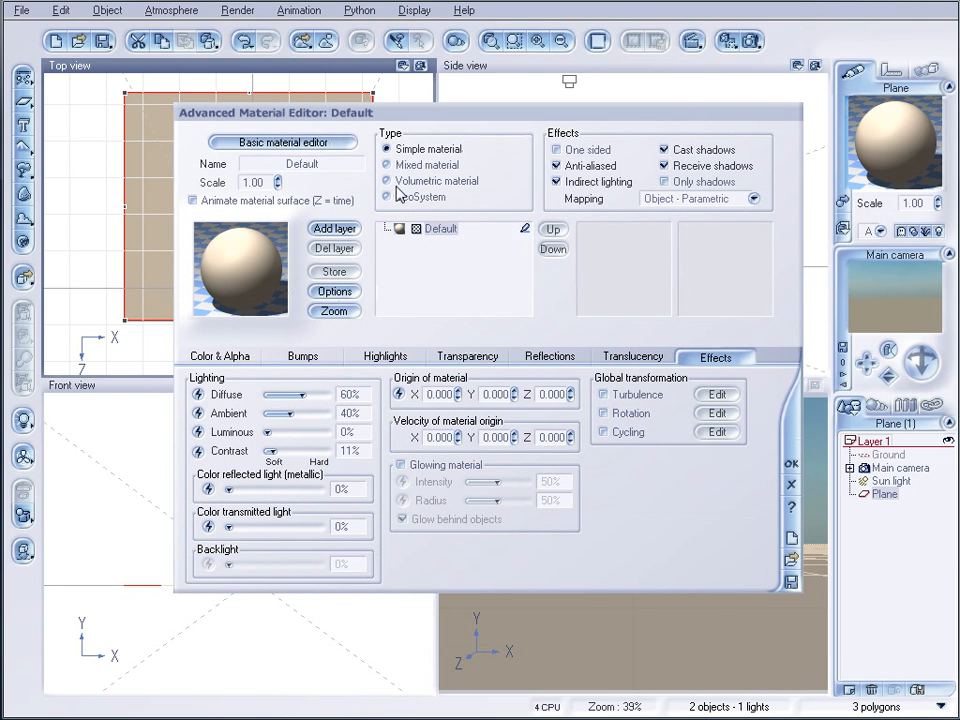
left_click(249, 284)
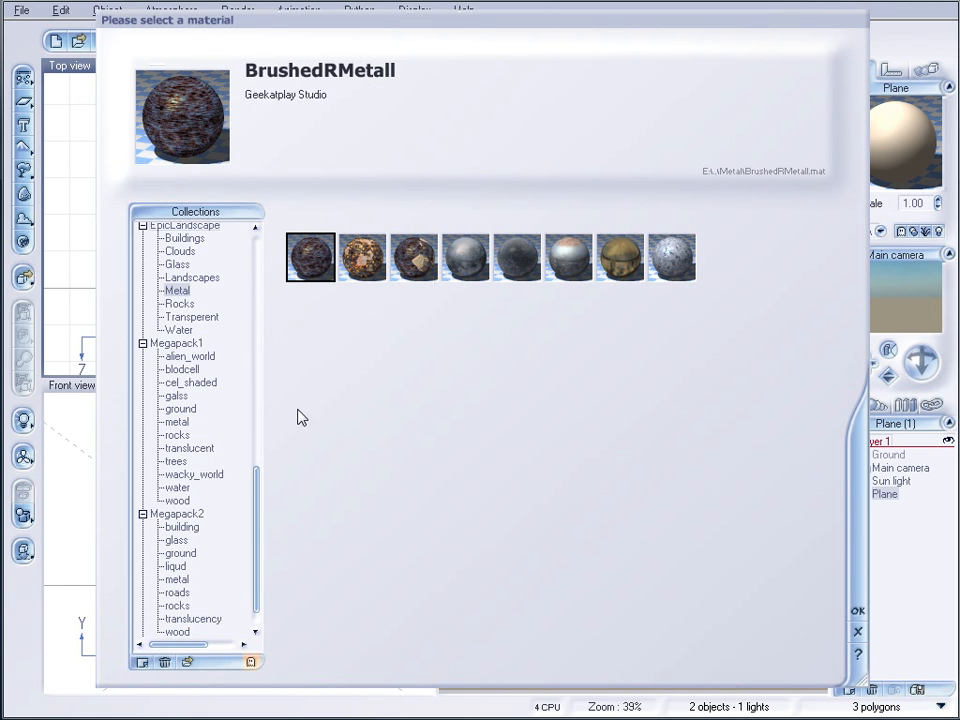
left_click_drag(257, 580, 257, 354)
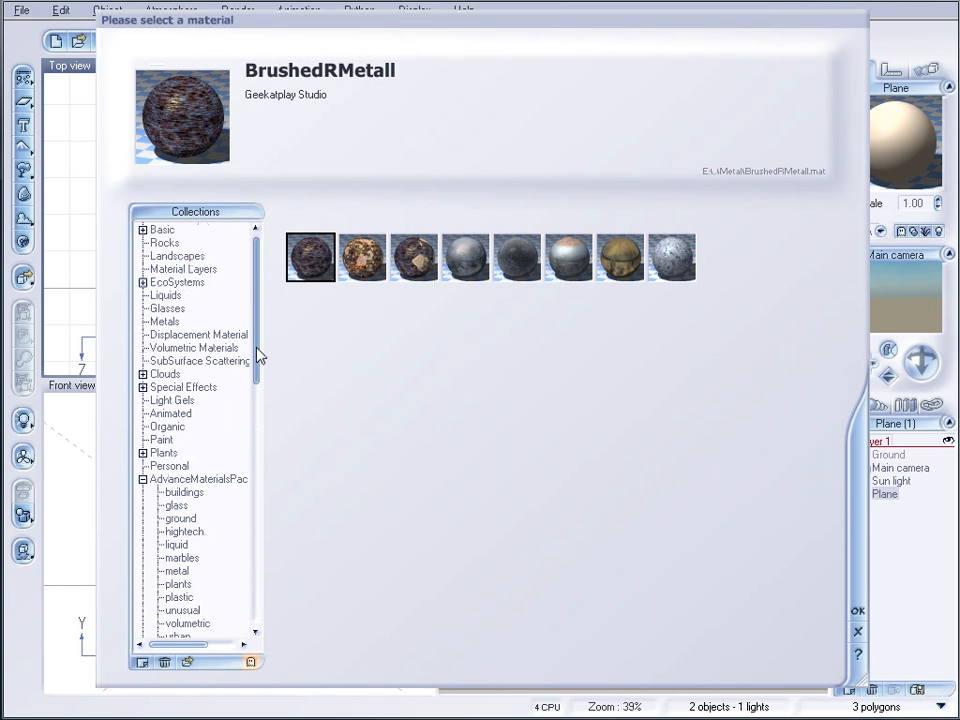
left_click(172, 257)
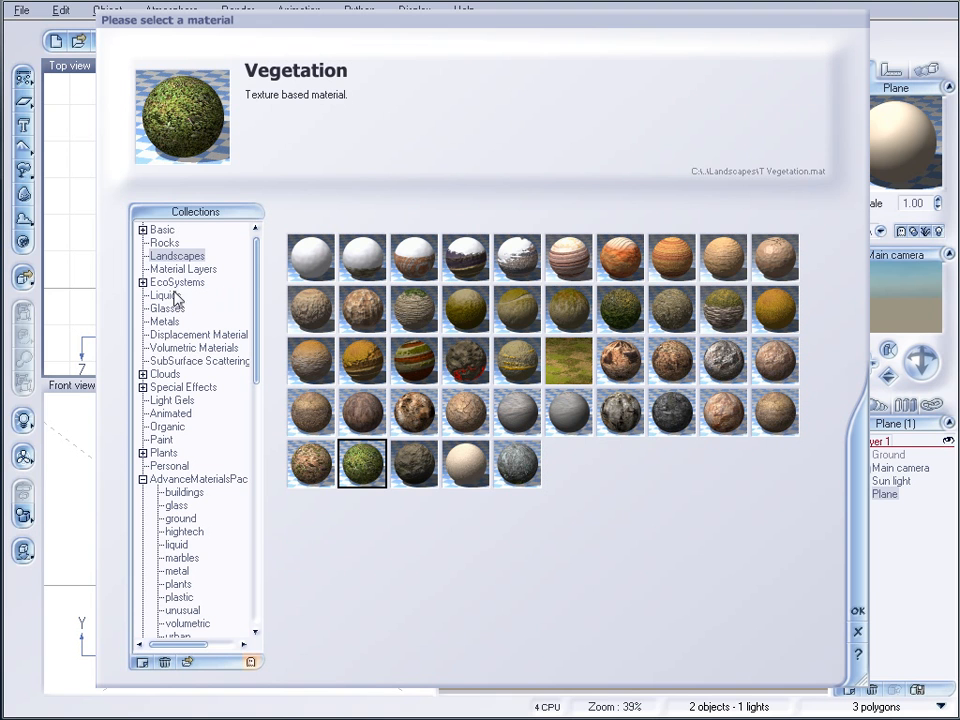
left_click(158, 243)
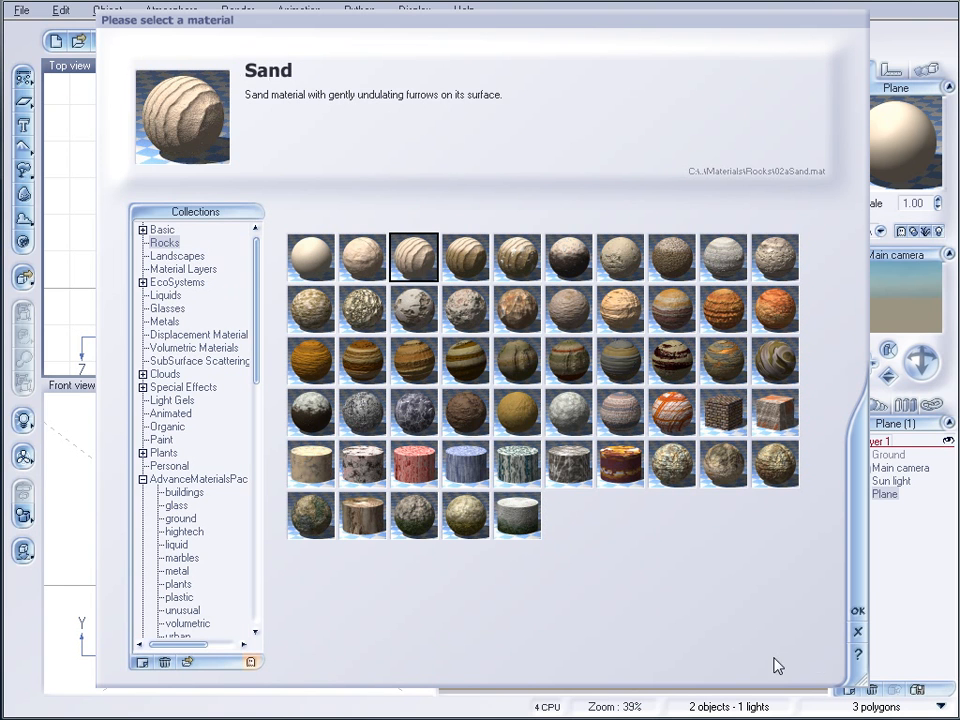
left_click(852, 611)
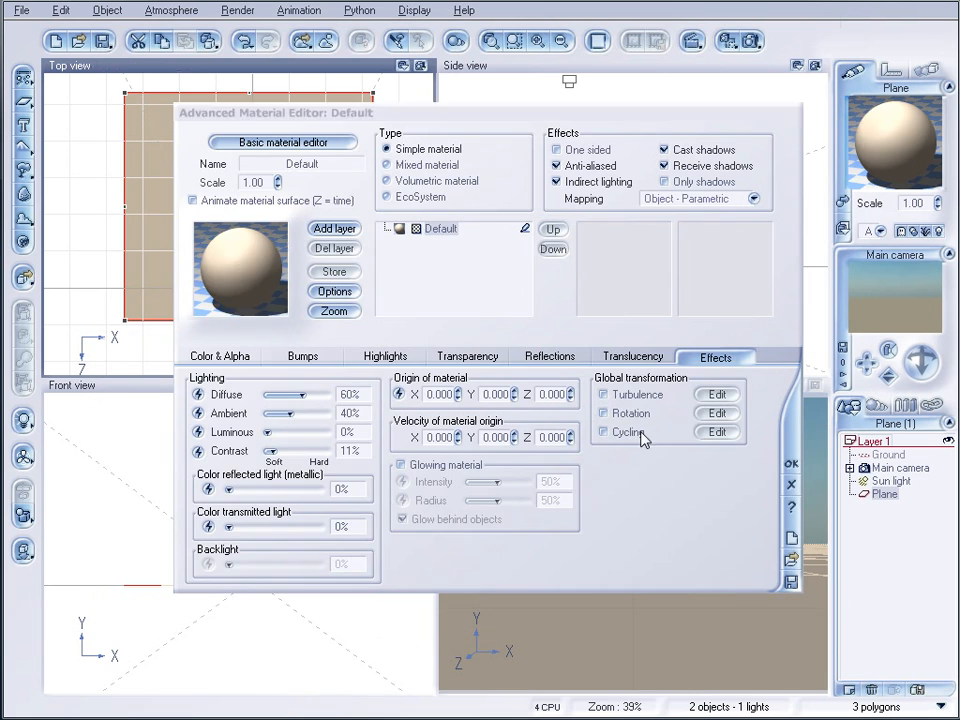
Convert the Sand material to an EcoSystem with Coconut Tree as its plant and populate the plane
left_click(408, 199)
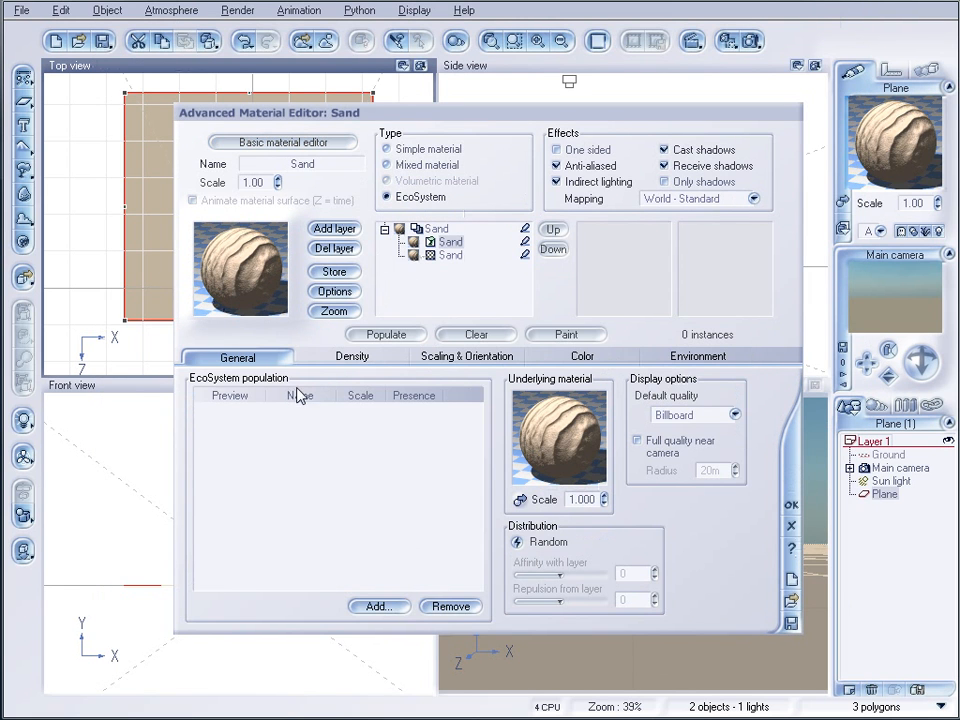
left_click(400, 605)
left_click(439, 633)
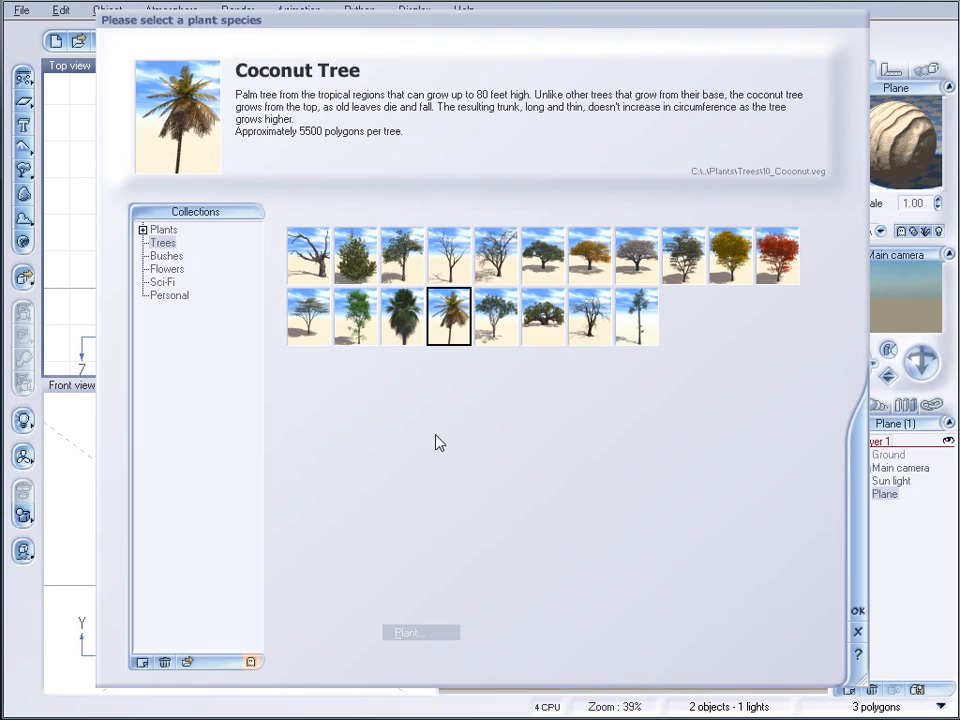
left_click(857, 612)
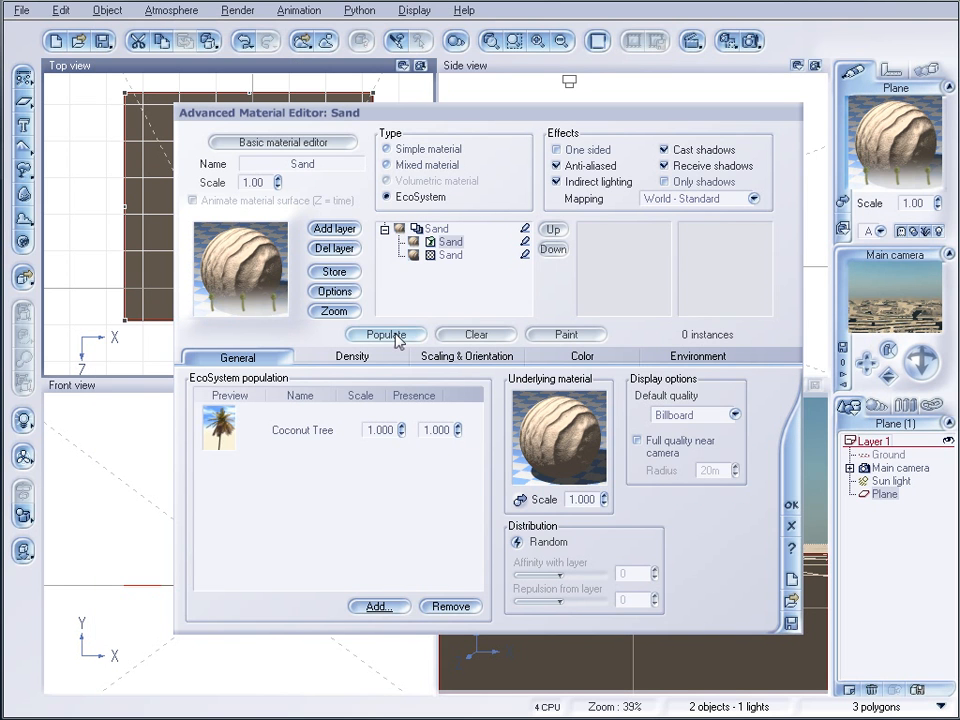
left_click(397, 336)
left_click_drag(375, 113, 556, 100)
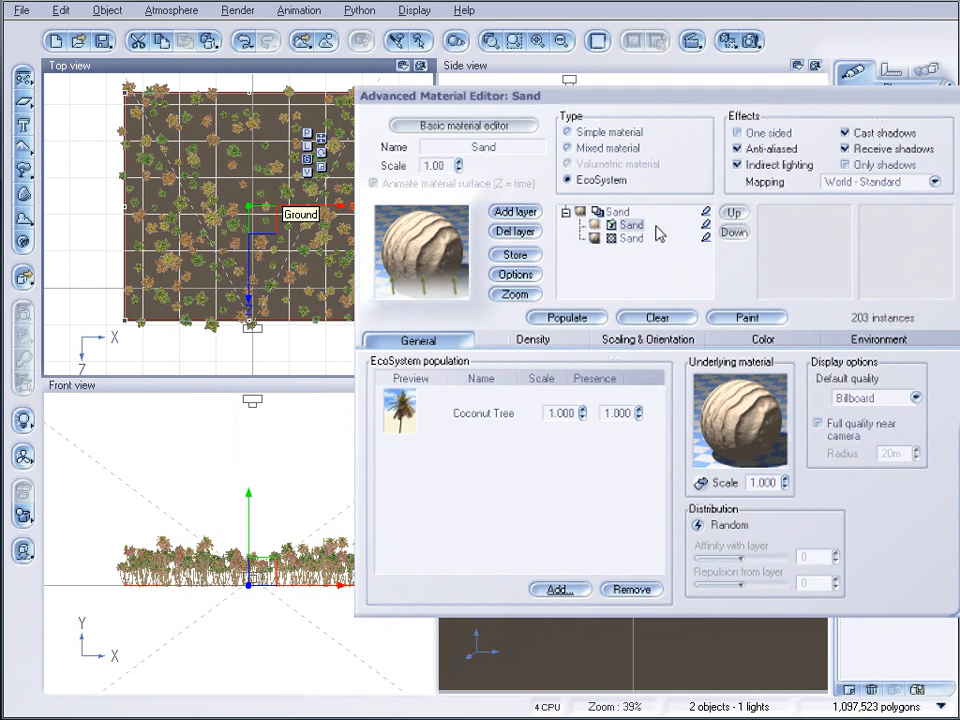
Erase the coconut trees in front of the camera with the EcoSystem Painter's eraser and close the material editor
left_click(749, 318)
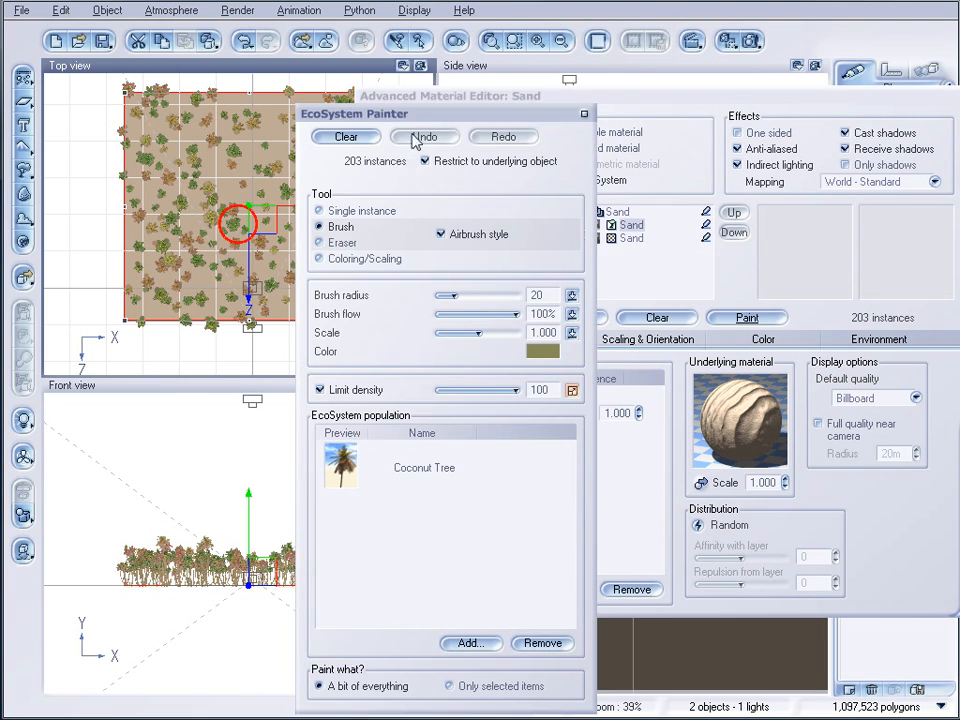
mouse_move(411, 110)
left_mouse_down()
mouse_move(447, 93)
mouse_move(447, 83)
left_mouse_up()
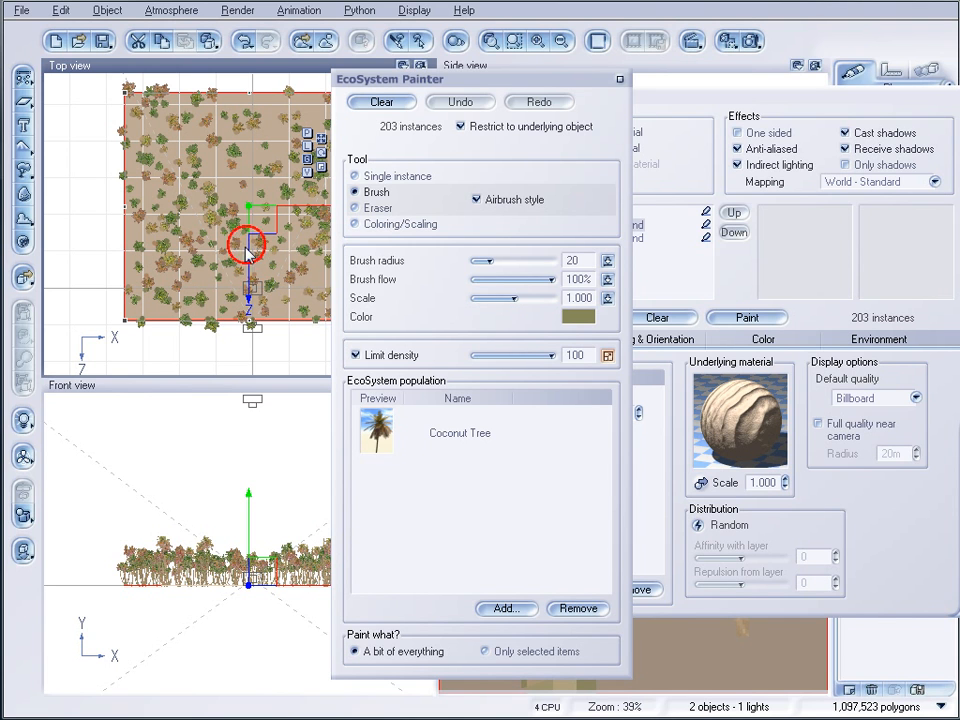
left_click(374, 210)
mouse_move(260, 255)
left_mouse_down()
mouse_move(268, 290)
mouse_move(298, 296)
mouse_move(281, 252)
mouse_move(254, 318)
left_mouse_up()
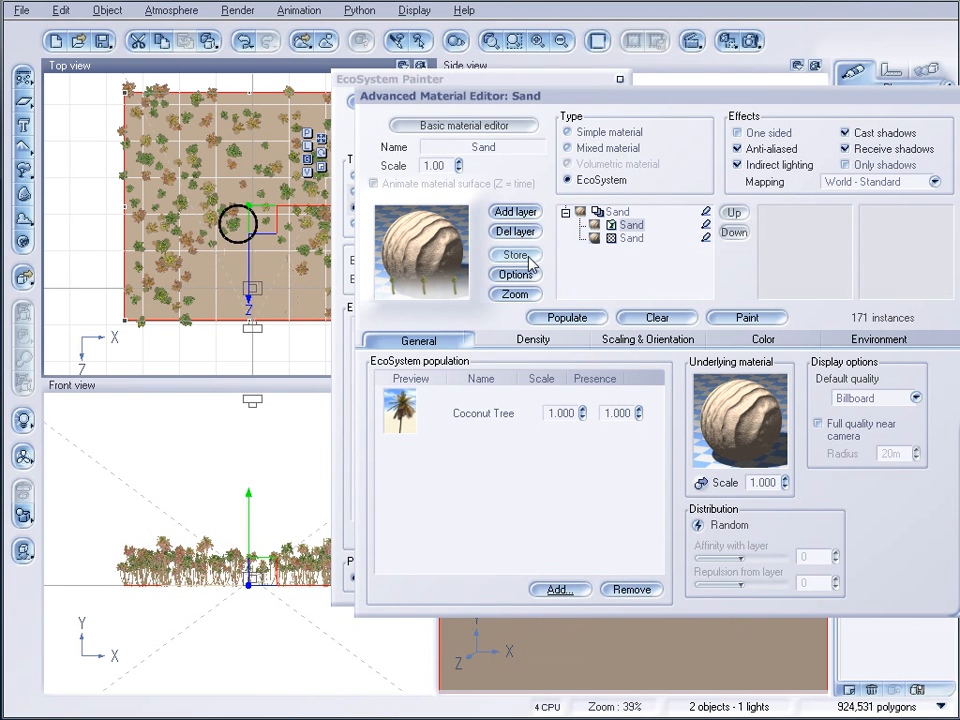
left_click_drag(522, 99, 959, 96)
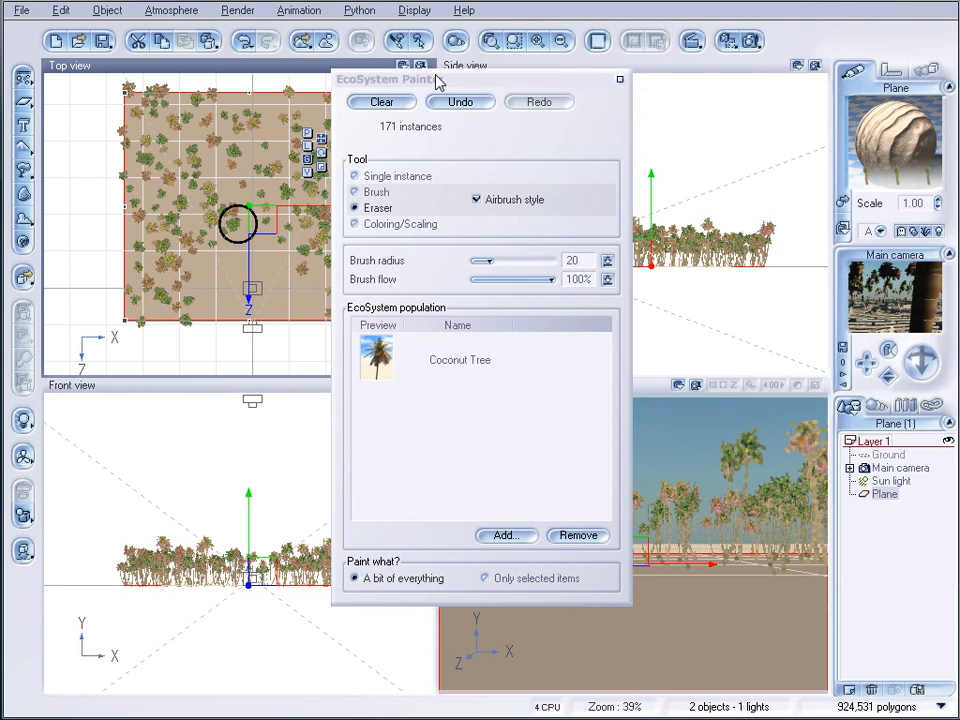
left_click_drag(437, 80, 586, 84)
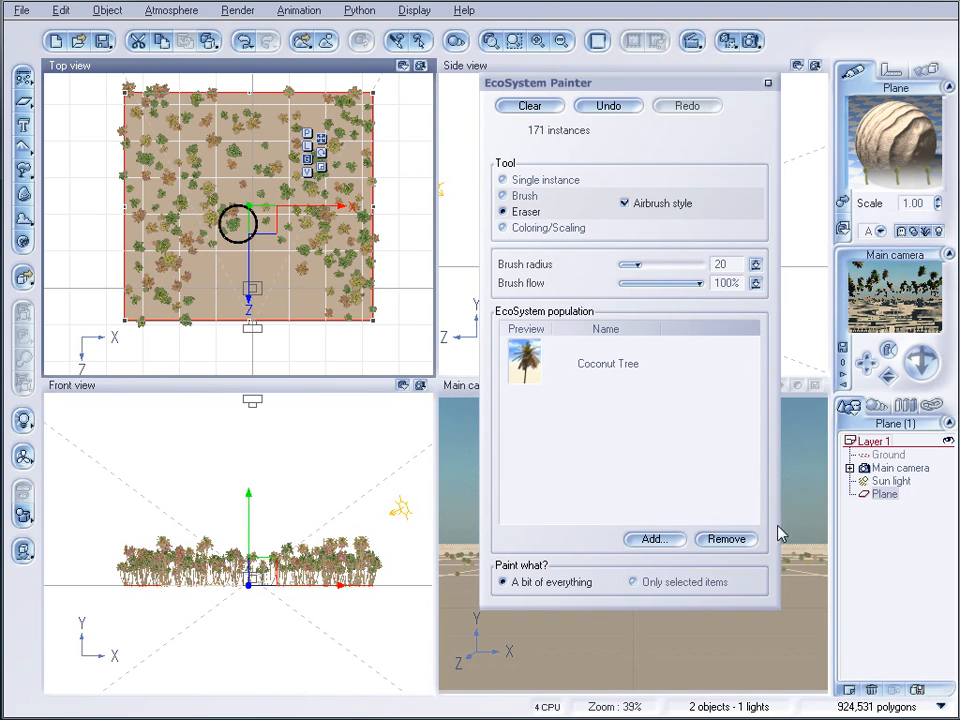
Paint extra coconut trees along the plane's far and side edges with the EcoSystem brush at radius 20, then close the painter
left_click(526, 197)
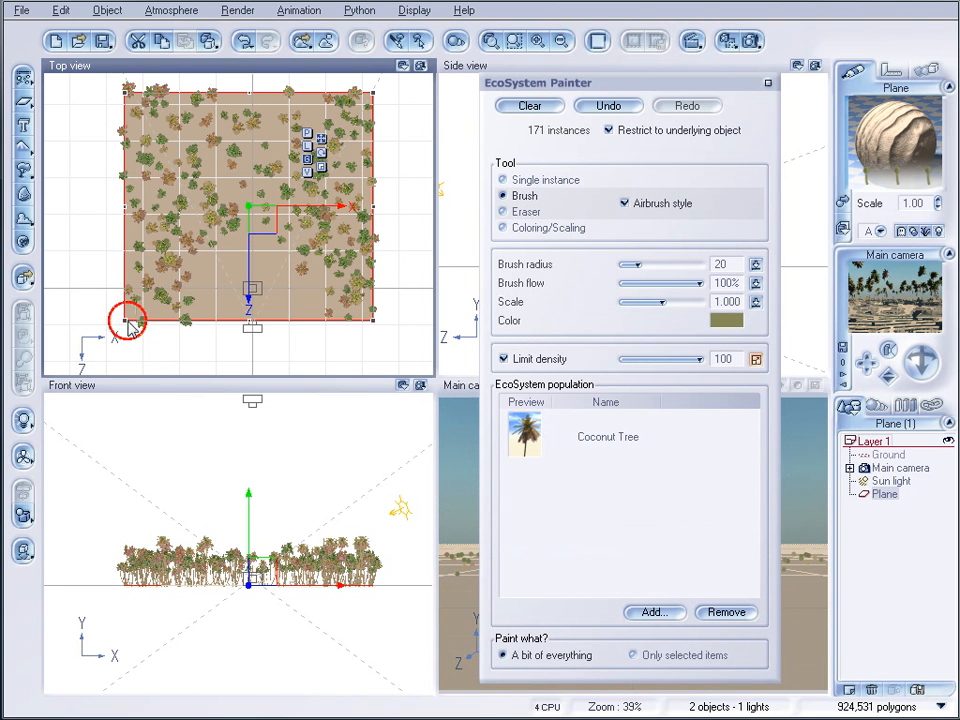
mouse_move(126, 97)
left_mouse_down()
mouse_move(347, 94)
mouse_move(367, 140)
mouse_move(358, 366)
mouse_move(328, 131)
mouse_move(336, 88)
left_mouse_up()
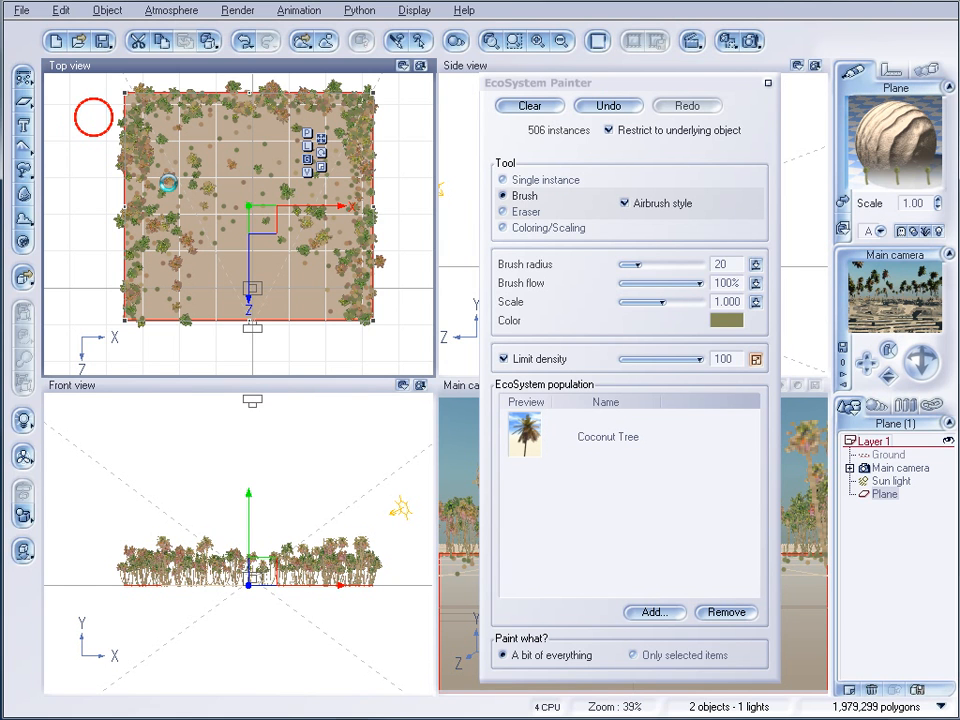
left_click(171, 171)
left_click(768, 82)
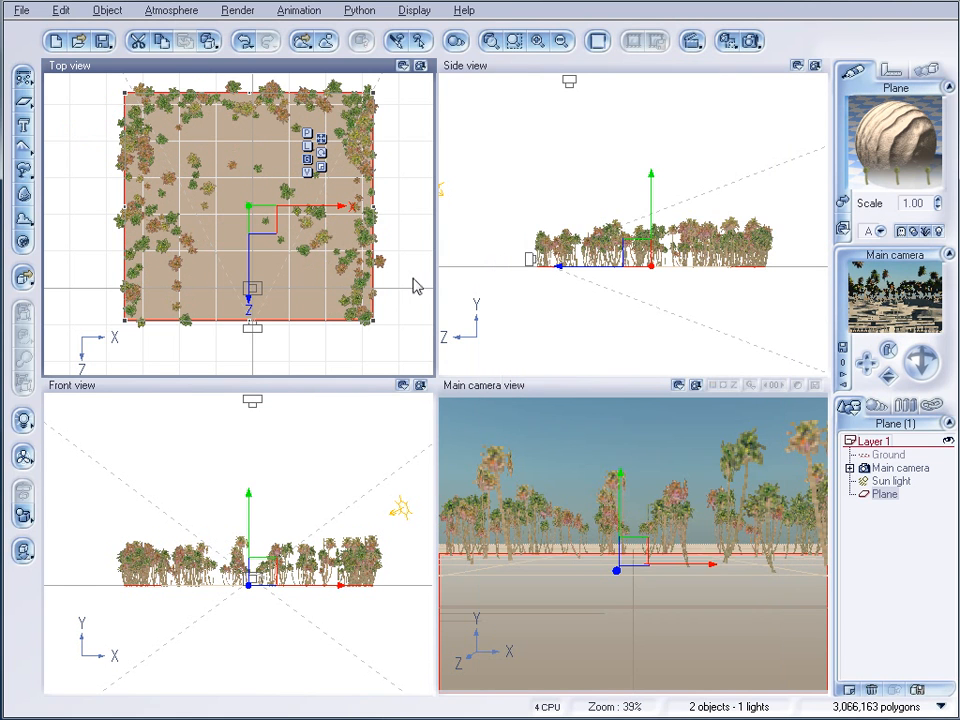
Render the scene to screen at Widescreen (16:10), 640x400, and close the finished render
left_click(750, 42)
left_click(662, 142)
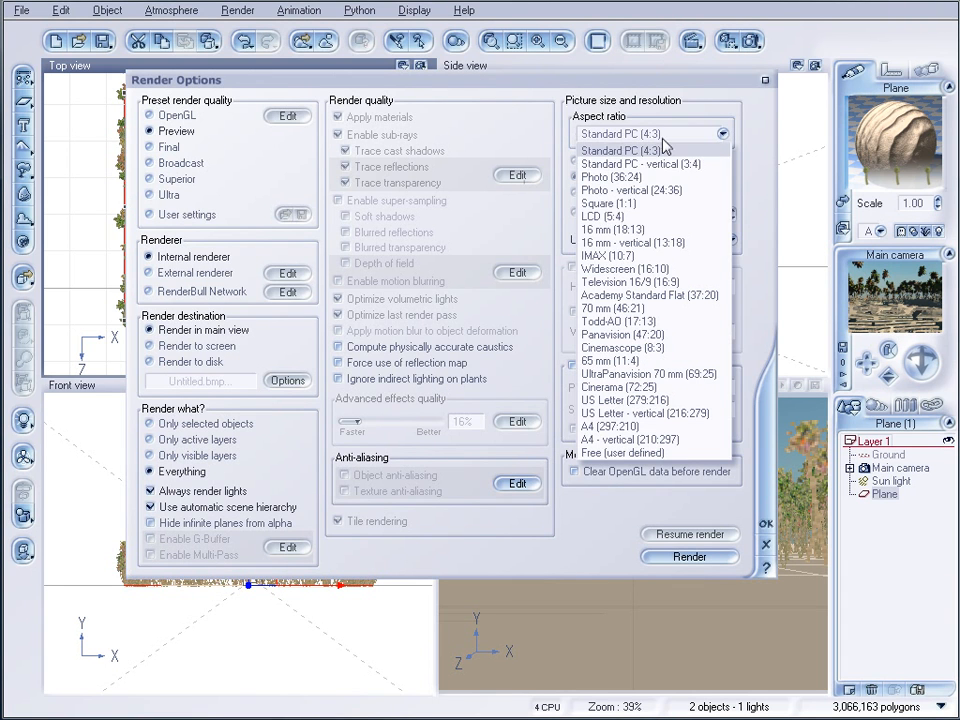
left_click(645, 298)
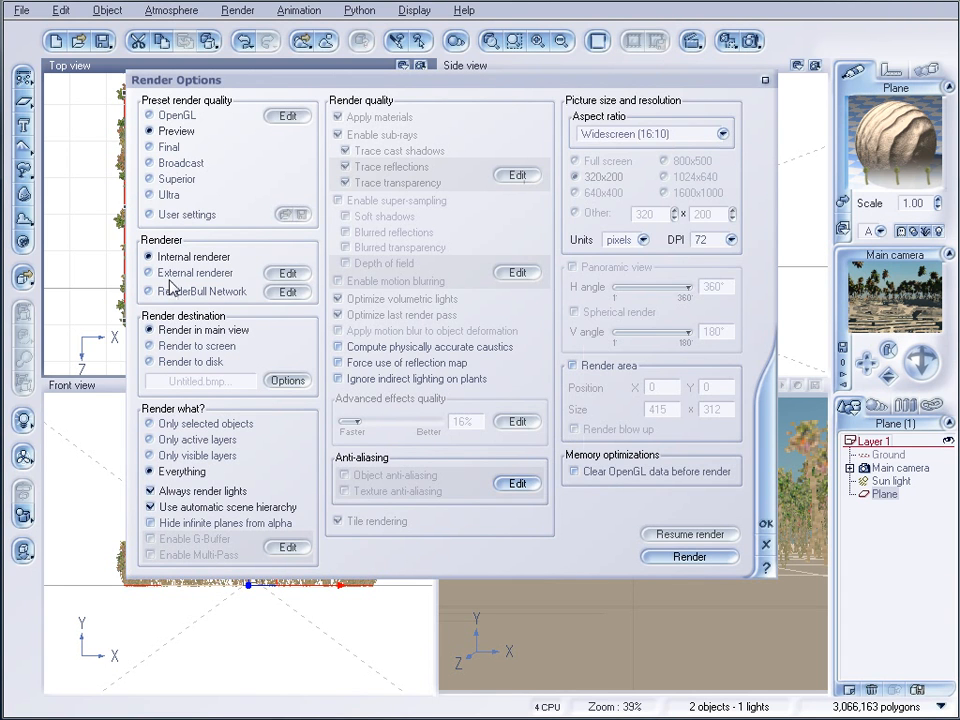
left_click(161, 346)
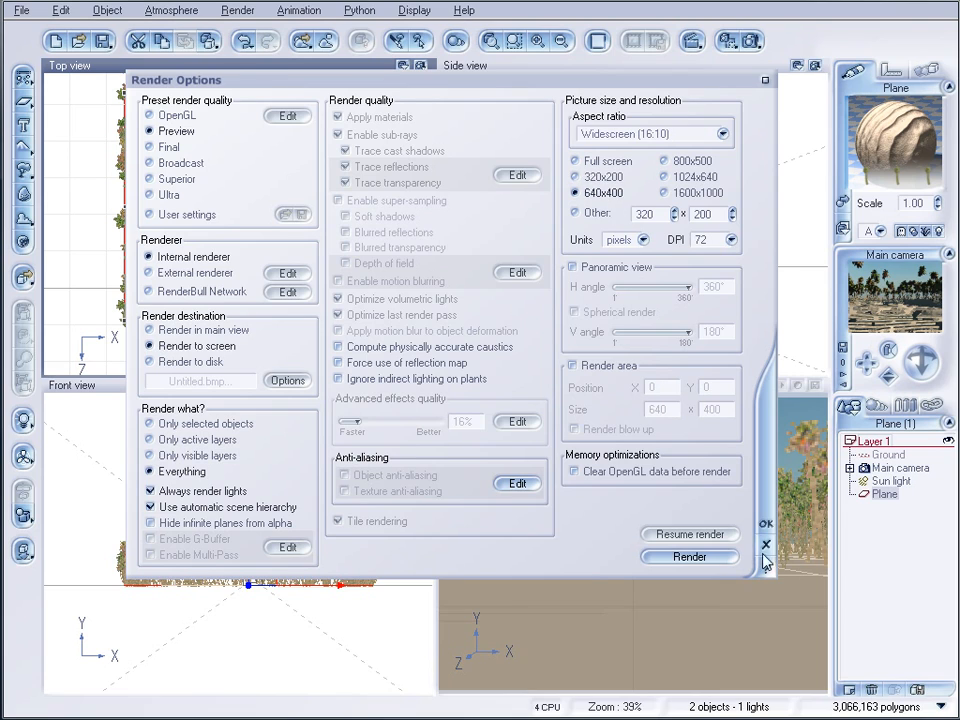
left_click(716, 559)
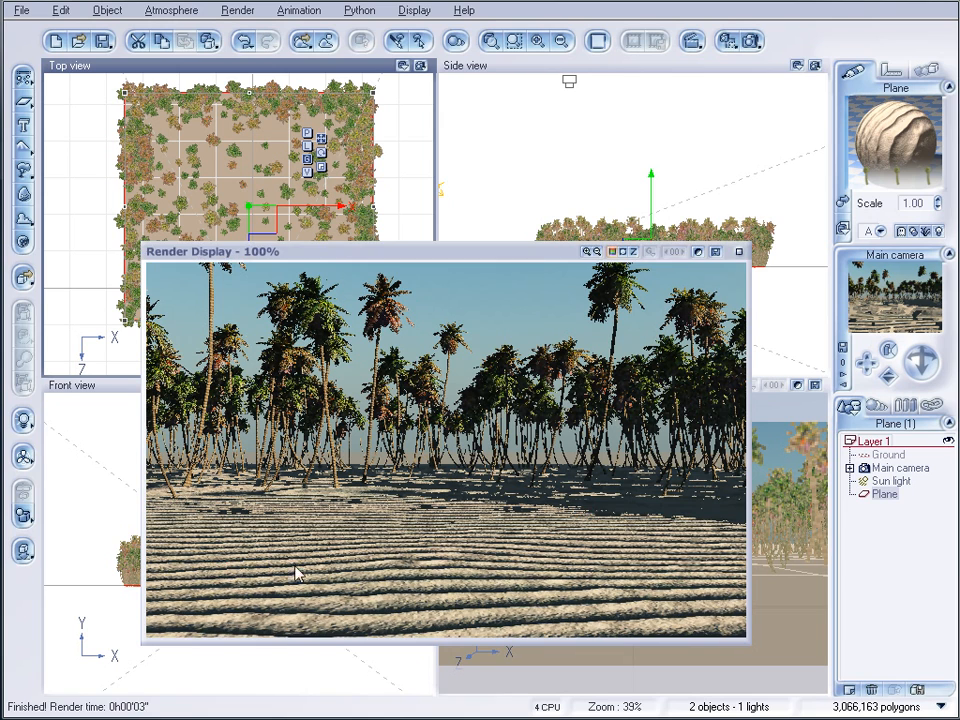
left_click(738, 252)
Add a sphere primitive to the scene
mouse_move(266, 191)
left_mouse_down()
mouse_move(296, 216)
mouse_move(283, 224)
mouse_move(266, 189)
left_mouse_up()
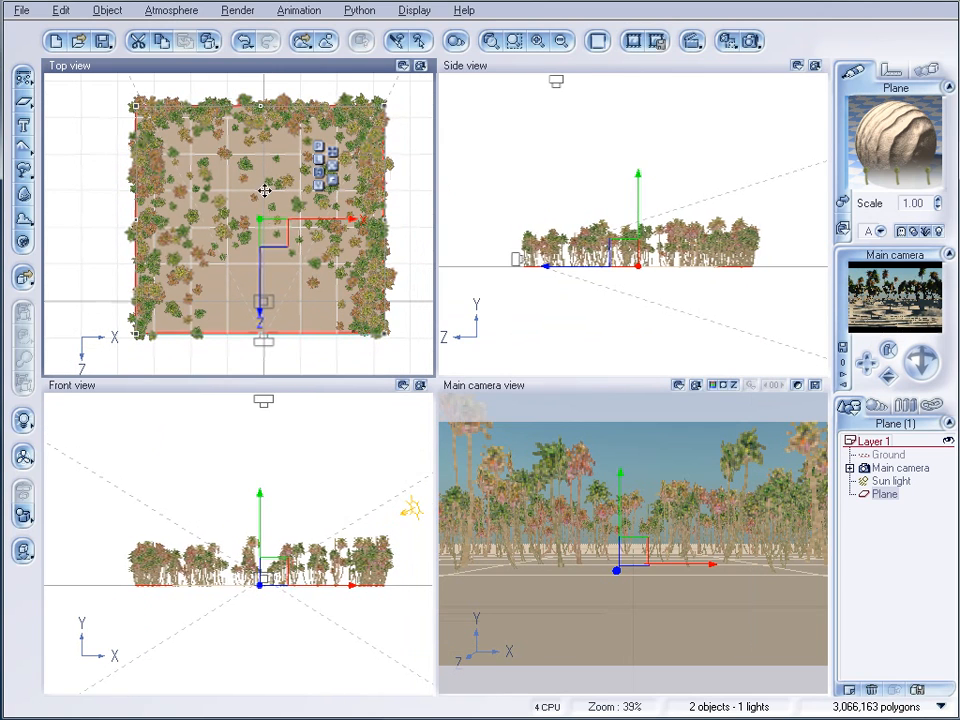
left_click(29, 103)
left_click(40, 110)
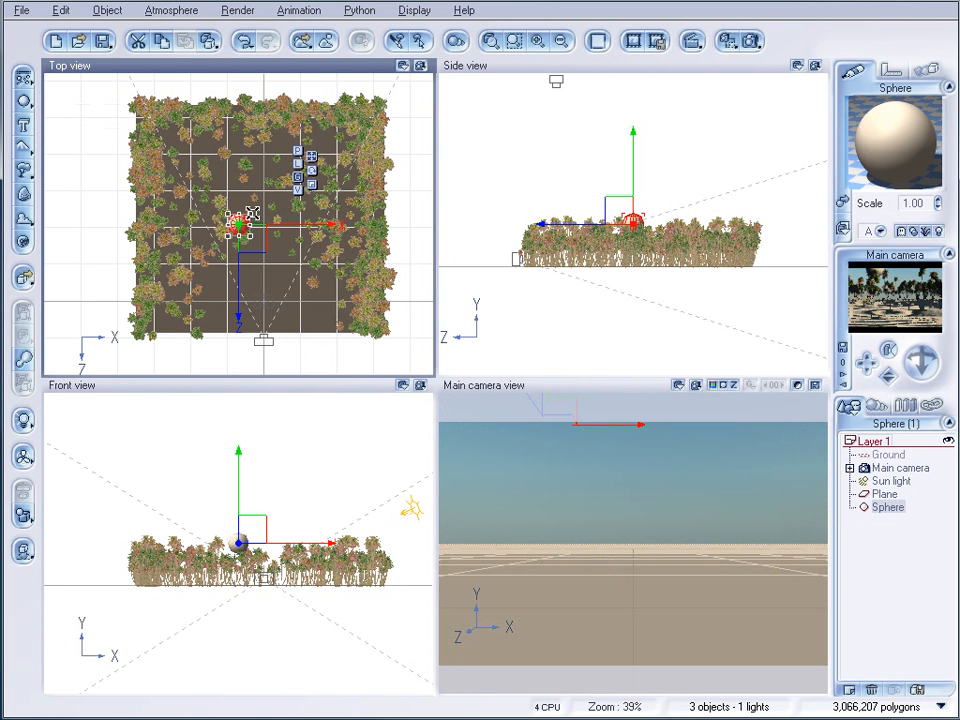
Move the sphere to the plane's left edge in the top view and reshape it into a wide, flat disc
left_click_drag(252, 214, 141, 216)
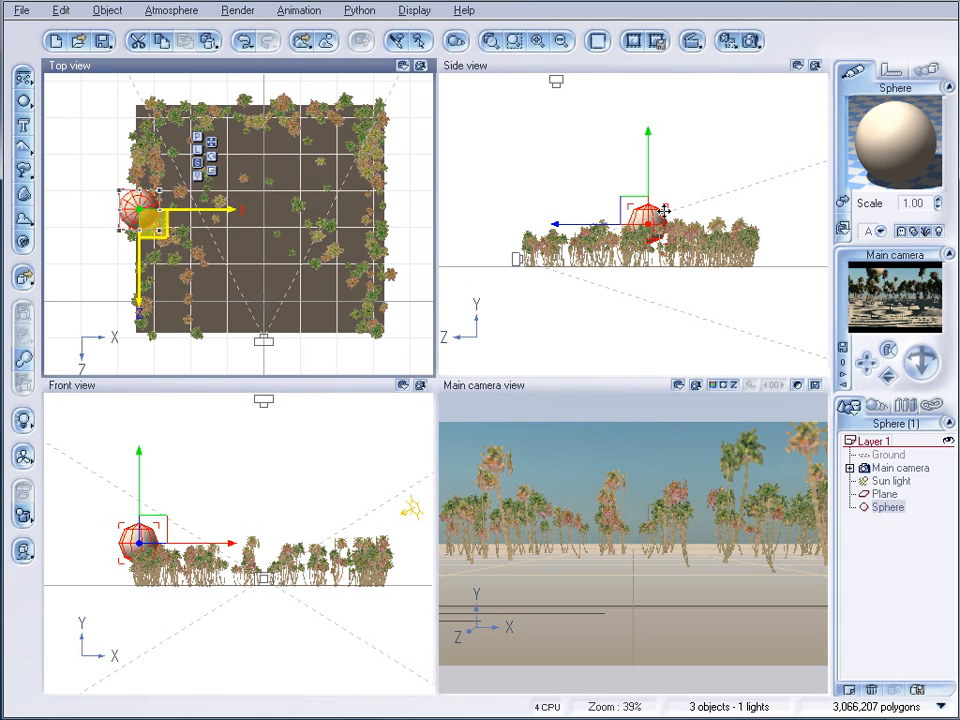
left_click(645, 210)
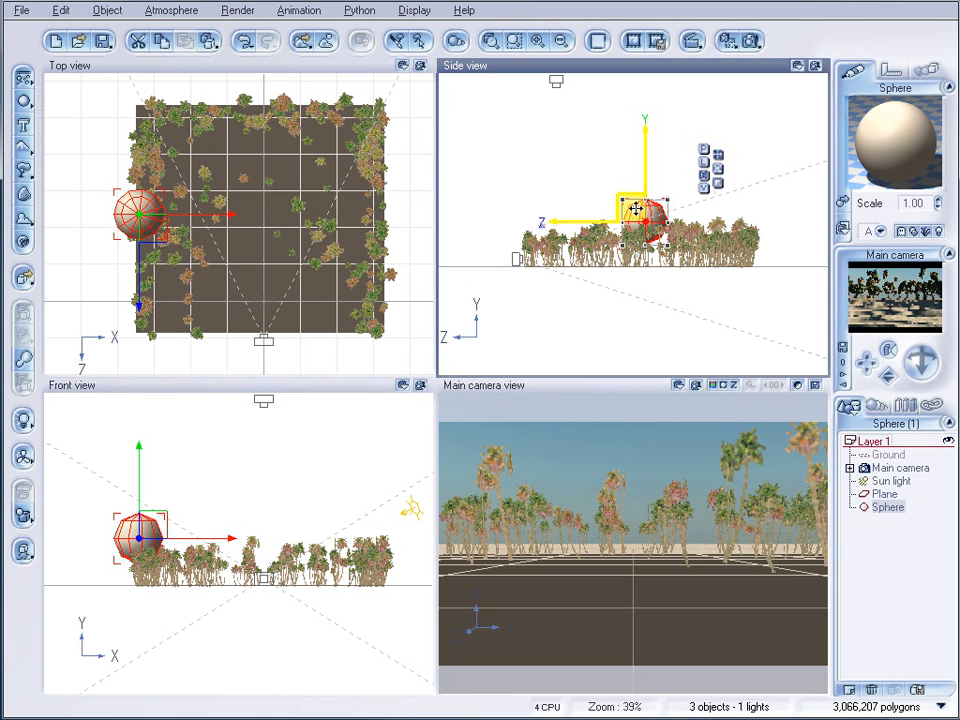
left_click_drag(628, 188, 636, 218)
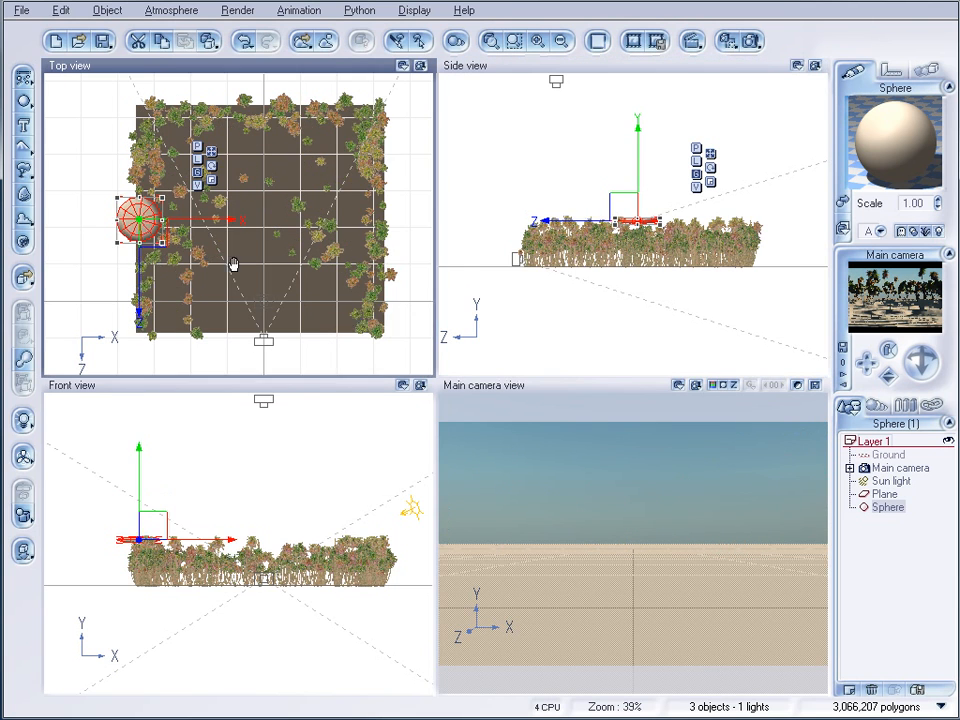
Move the flattened sphere just outside the plane's left edge and raise it well above the treetops
right_click_drag(233, 266, 292, 281)
left_click_drag(203, 236, 163, 236)
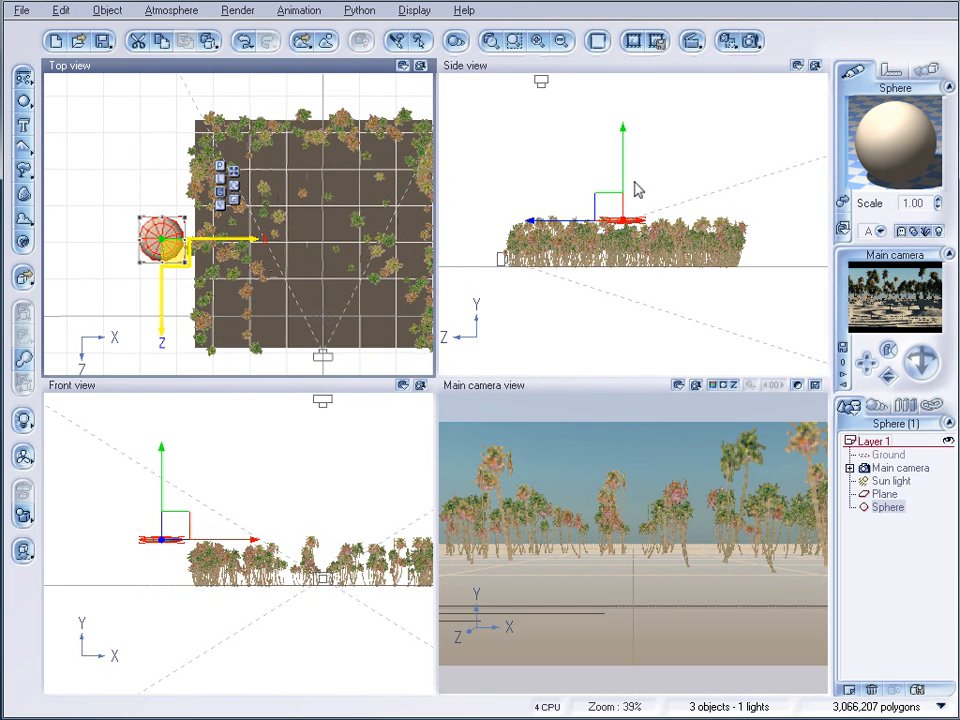
left_click_drag(606, 199, 606, 172)
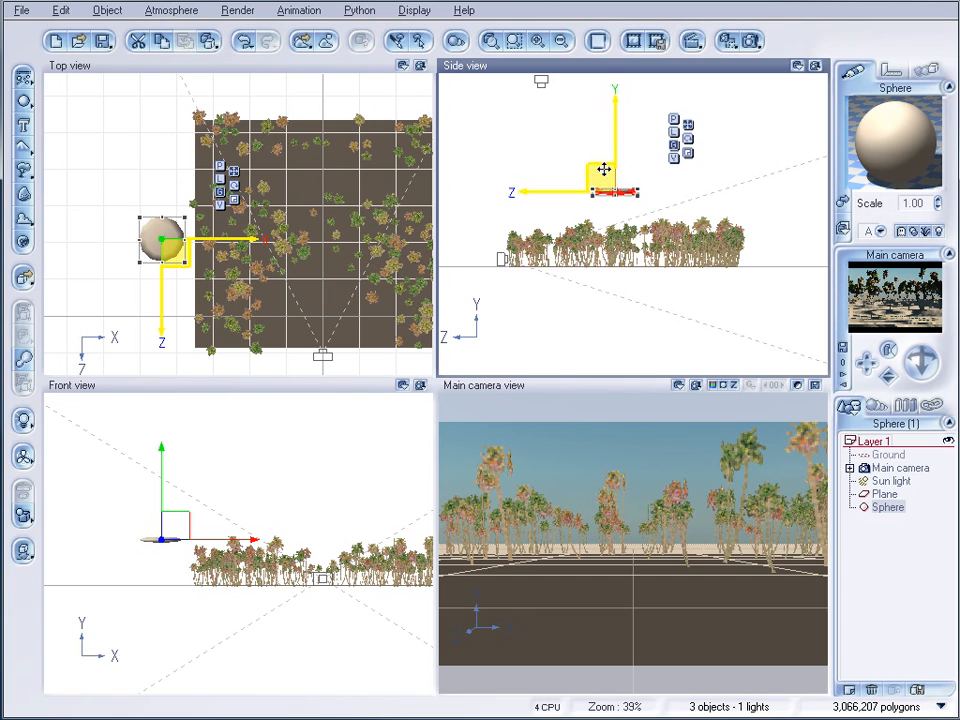
left_click_drag(606, 176, 606, 181)
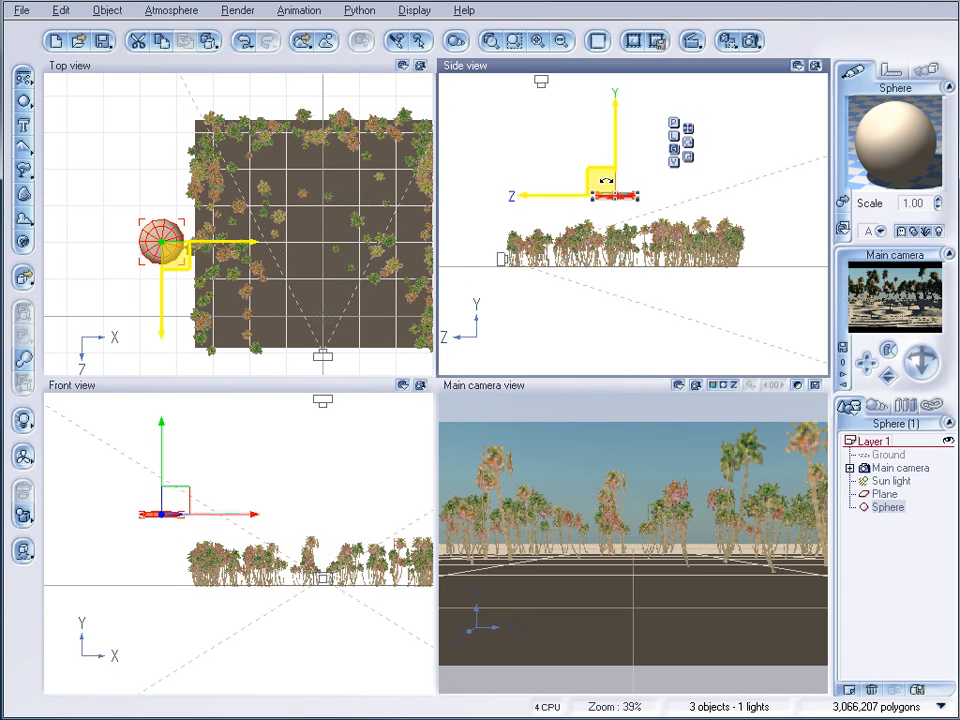
Apply the Real Steel Plates material from the Metals collection to the flattened sphere
left_click(845, 197)
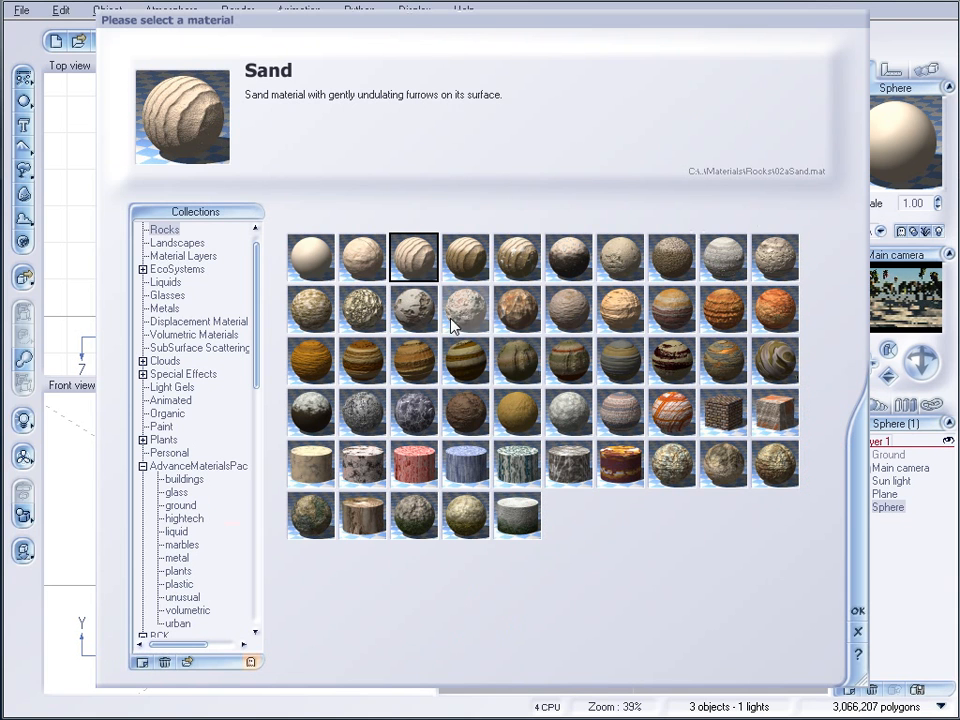
left_click(166, 308)
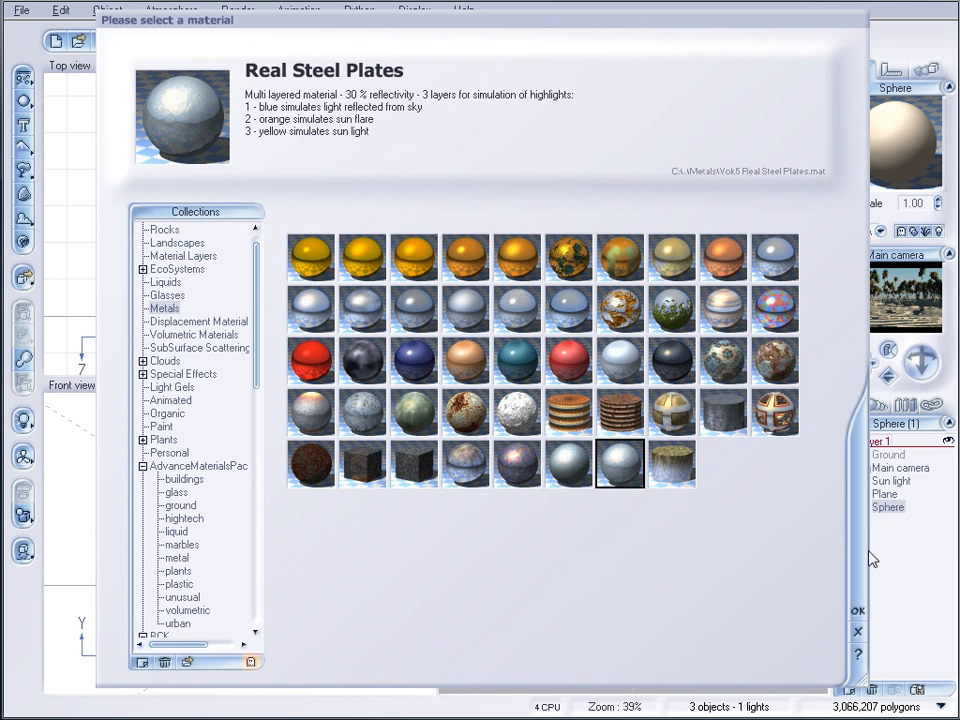
left_click(858, 610)
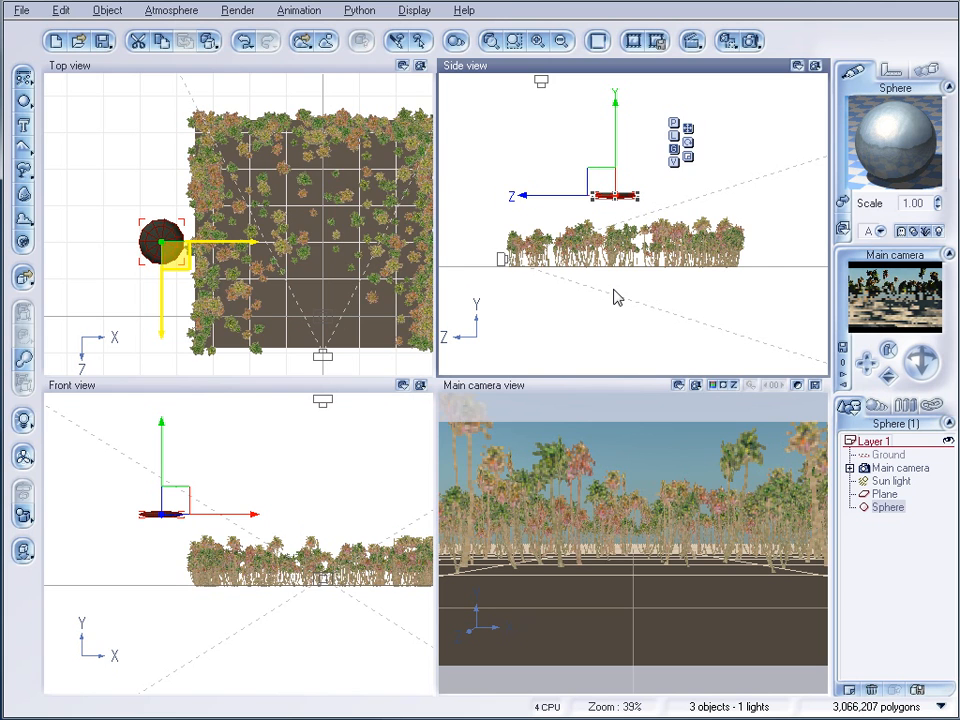
Display the animation timeline and add a keyframe to all properties of the sphere at 00:00:00-00
right_click_drag(428, 254, 383, 236)
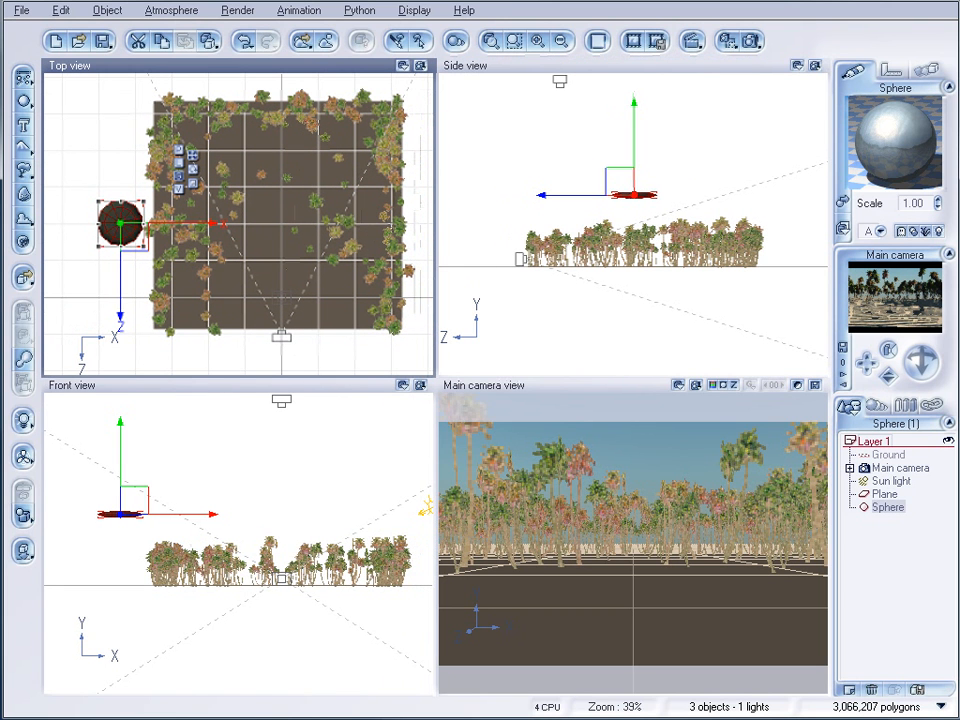
left_click(692, 40)
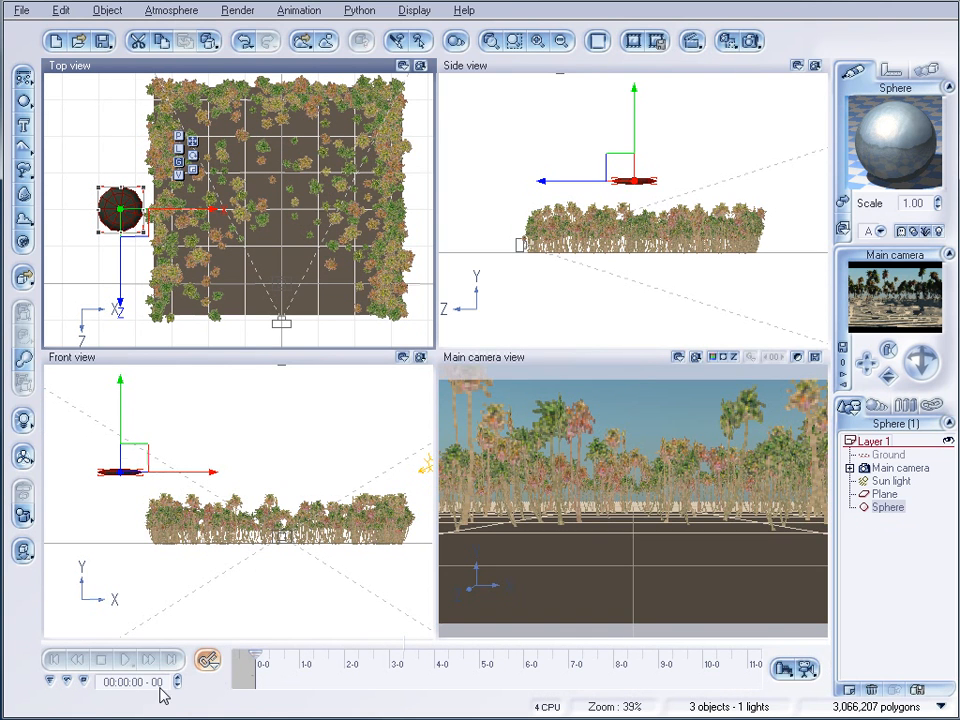
left_click(208, 660)
left_click(300, 683)
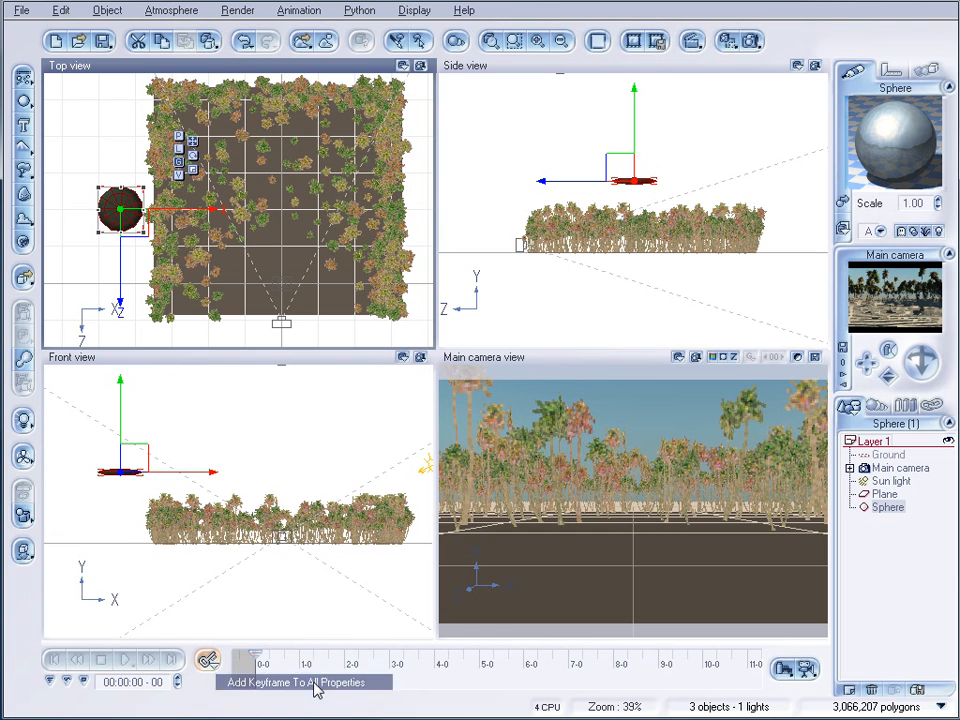
At 00:00:04-04, move the sphere across the trees to well beyond the plane's right edge and raise it higher
right_click_drag(304, 194, 269, 225)
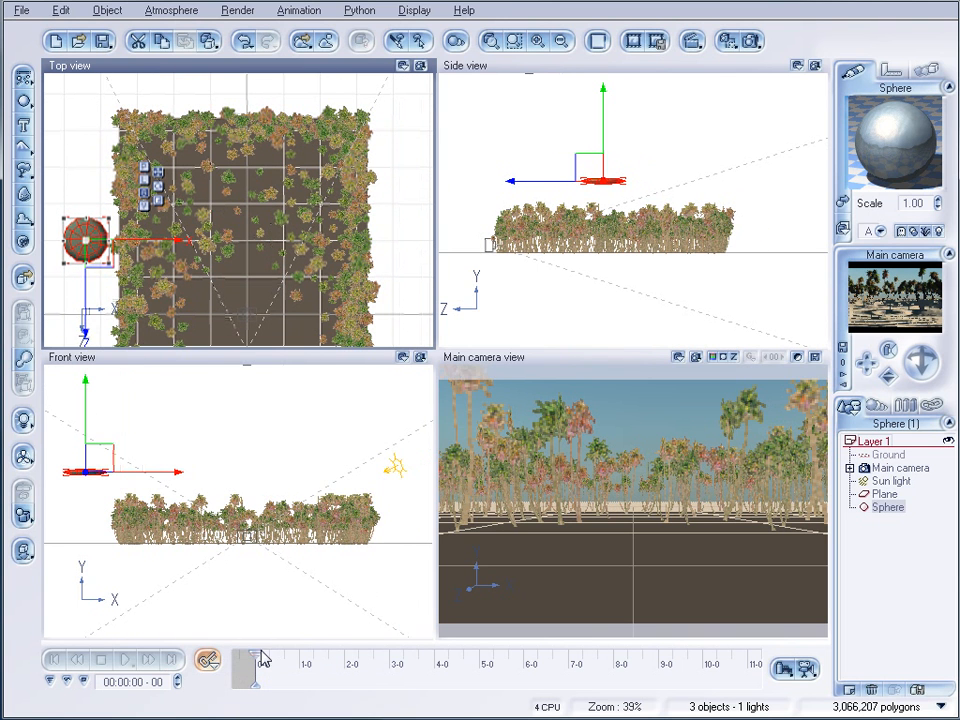
left_click_drag(253, 656, 440, 657)
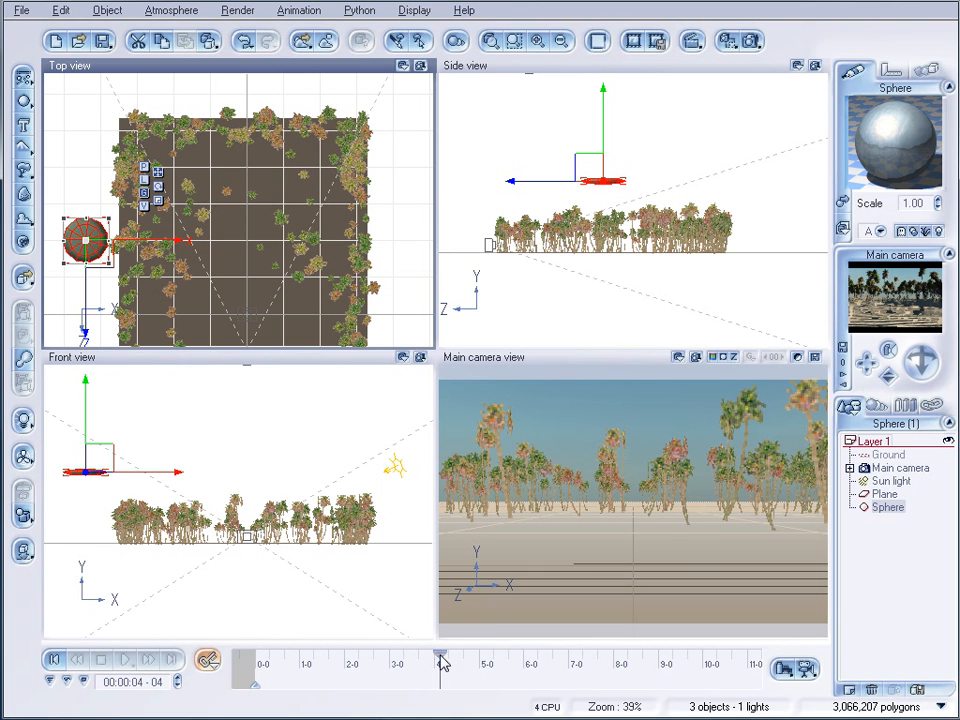
left_click_drag(128, 241, 448, 241)
right_click_drag(279, 242, 202, 245)
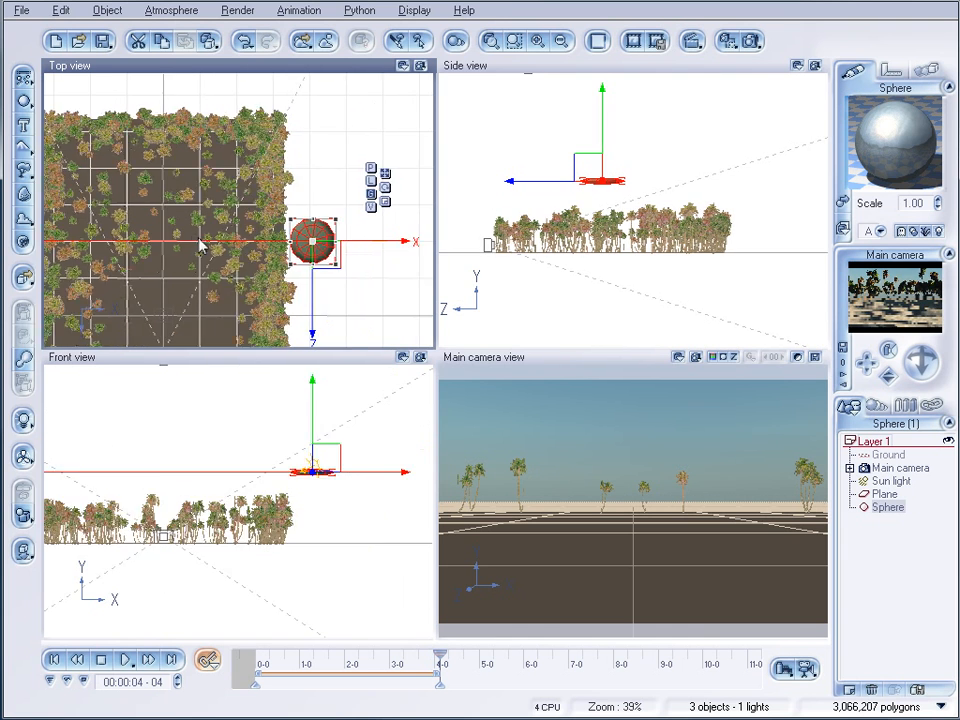
scroll(243, 238, "down", 3)
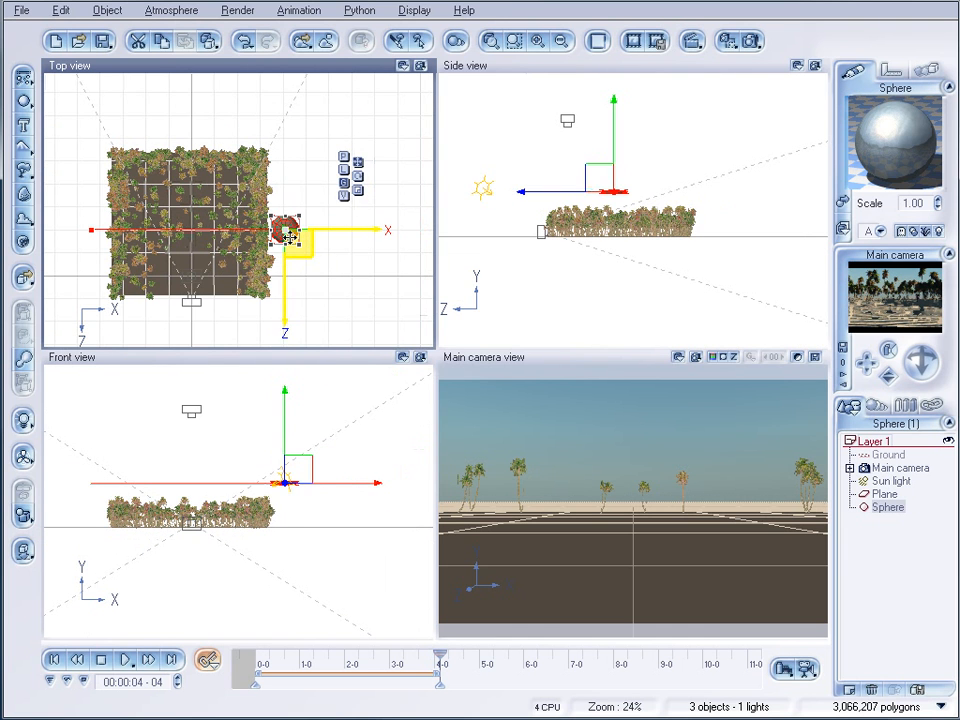
left_click_drag(286, 230, 337, 230)
left_click_drag(601, 176, 597, 105)
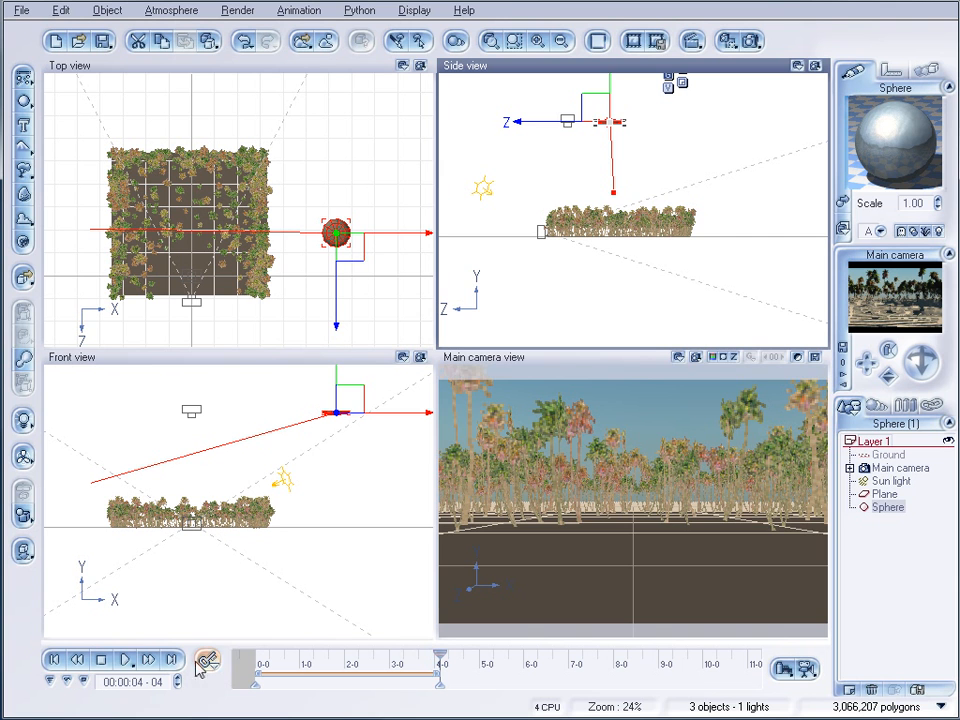
Return to the start of the animation and move the main camera slightly forward onto the plane
left_click(54, 660)
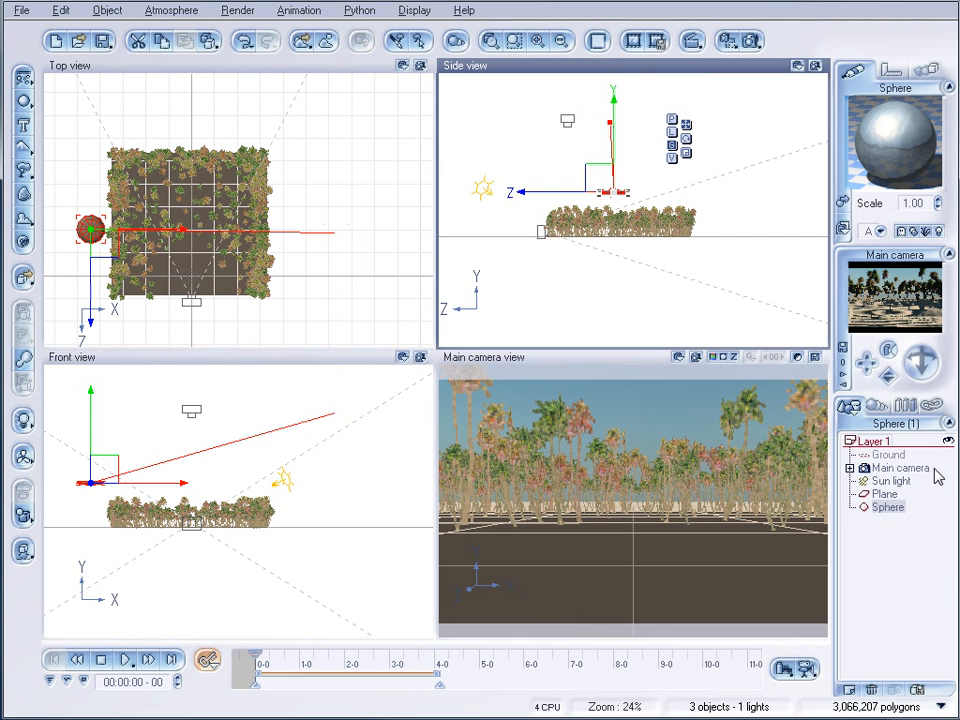
left_click(900, 467)
scroll(318, 268, "up", 4)
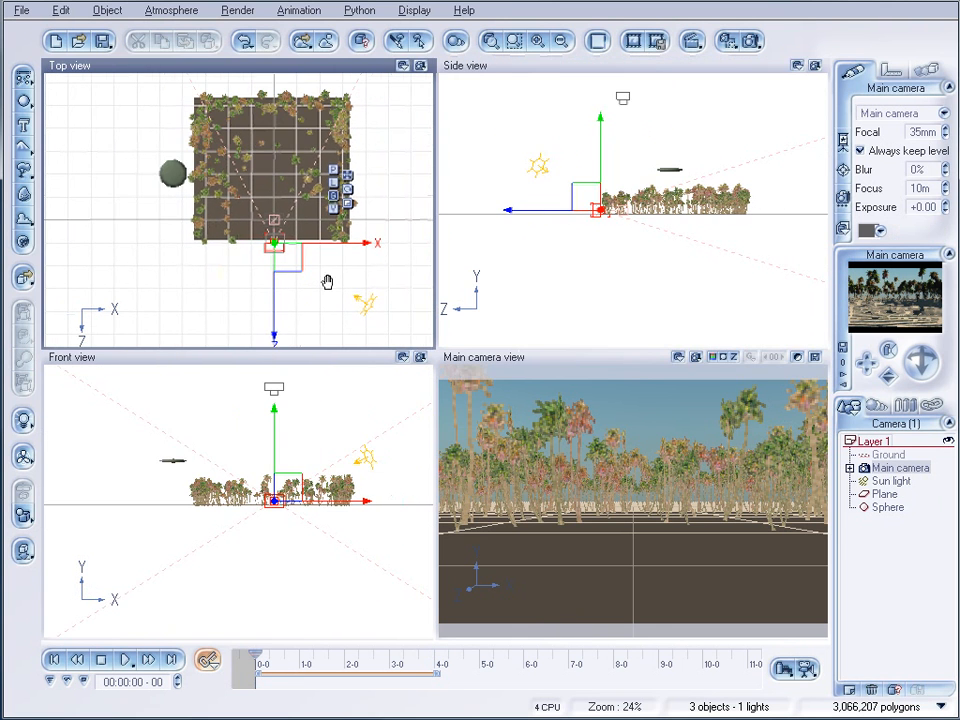
right_click_drag(328, 276, 300, 280)
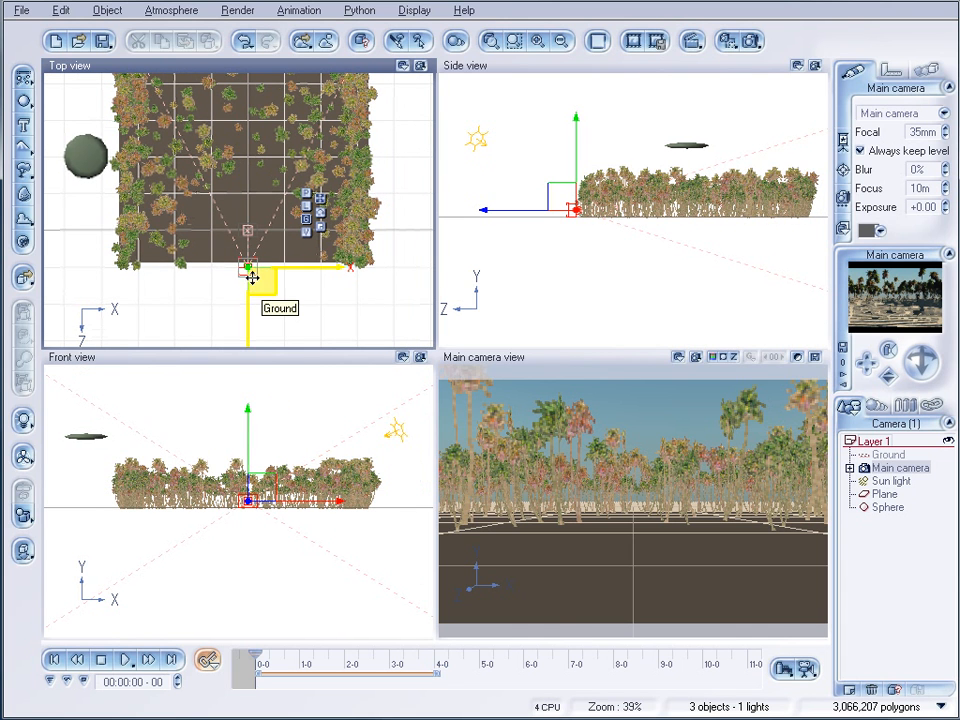
left_click_drag(252, 278, 253, 262)
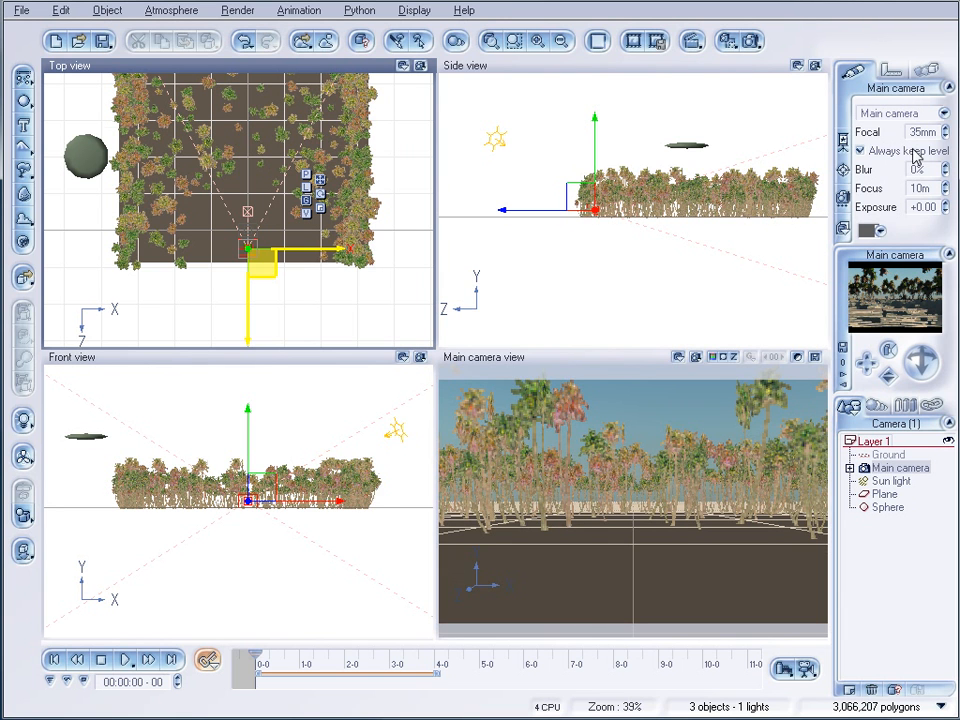
Turn off Always keep level for the main camera, roll it sideways and aim it down at the sand
left_click(860, 150)
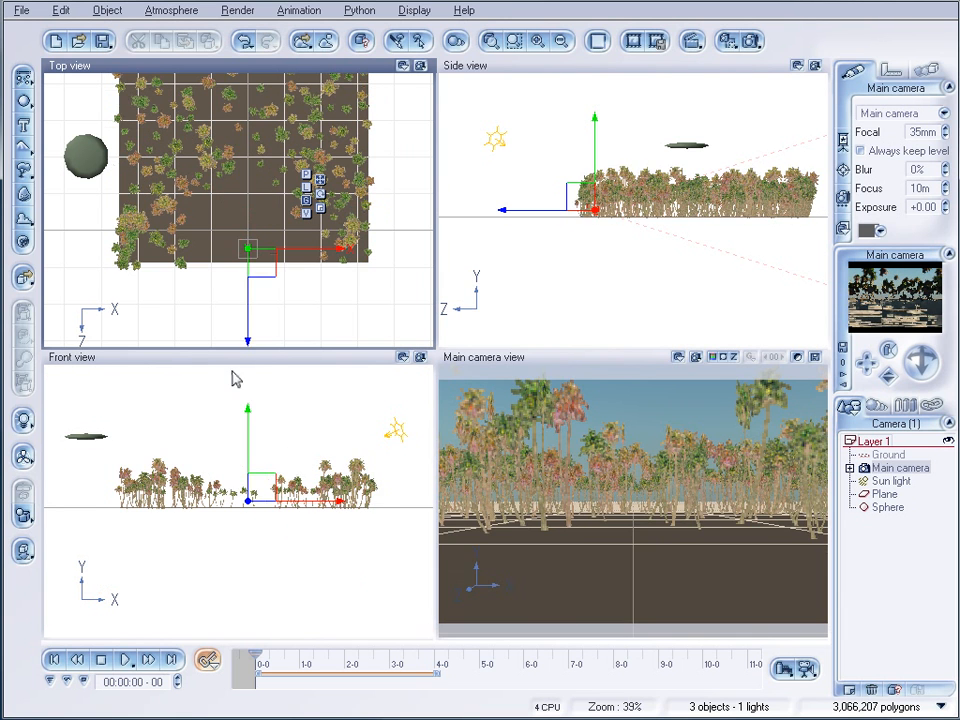
mouse_move(252, 519)
left_mouse_down()
mouse_move(268, 529)
mouse_move(268, 521)
mouse_move(260, 526)
left_mouse_up()
mouse_move(260, 523)
left_mouse_down()
mouse_move(266, 512)
mouse_move(253, 507)
mouse_move(262, 512)
left_mouse_up()
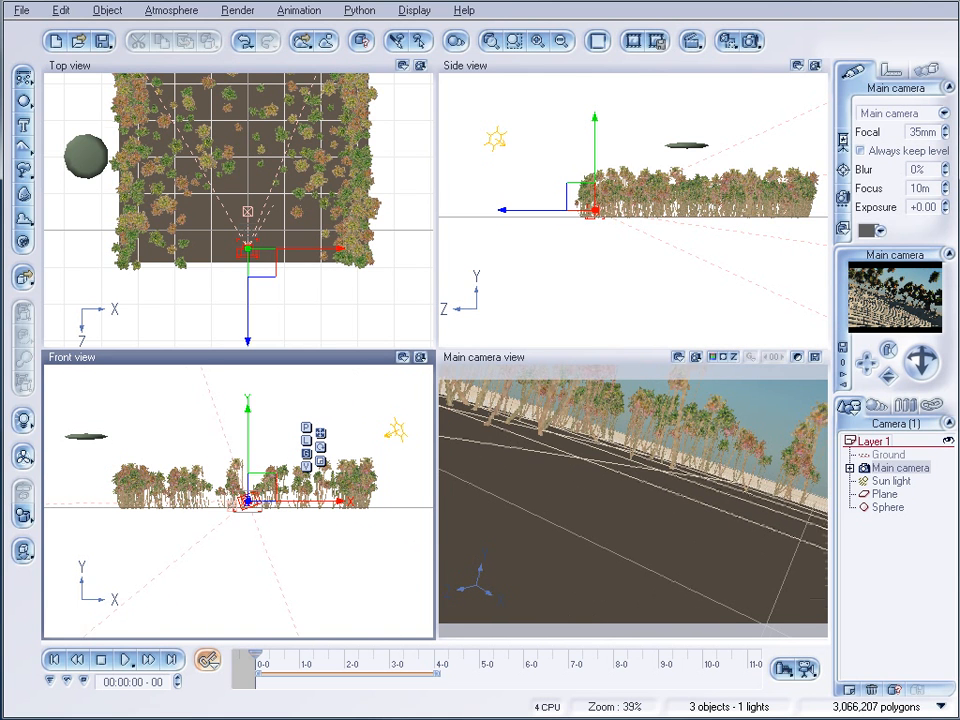
left_click_drag(926, 355, 930, 349)
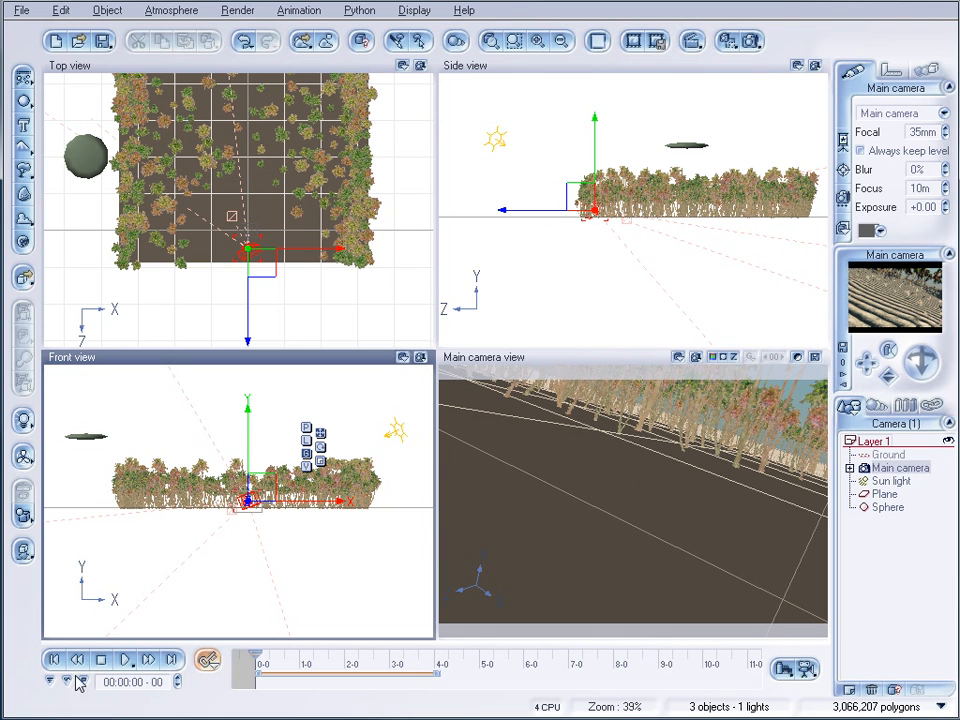
Add a keyframe to all camera properties at 00:00:00-00, and aim the camera up at the disc at 00:00:00-20
left_click(208, 661)
left_click(312, 686)
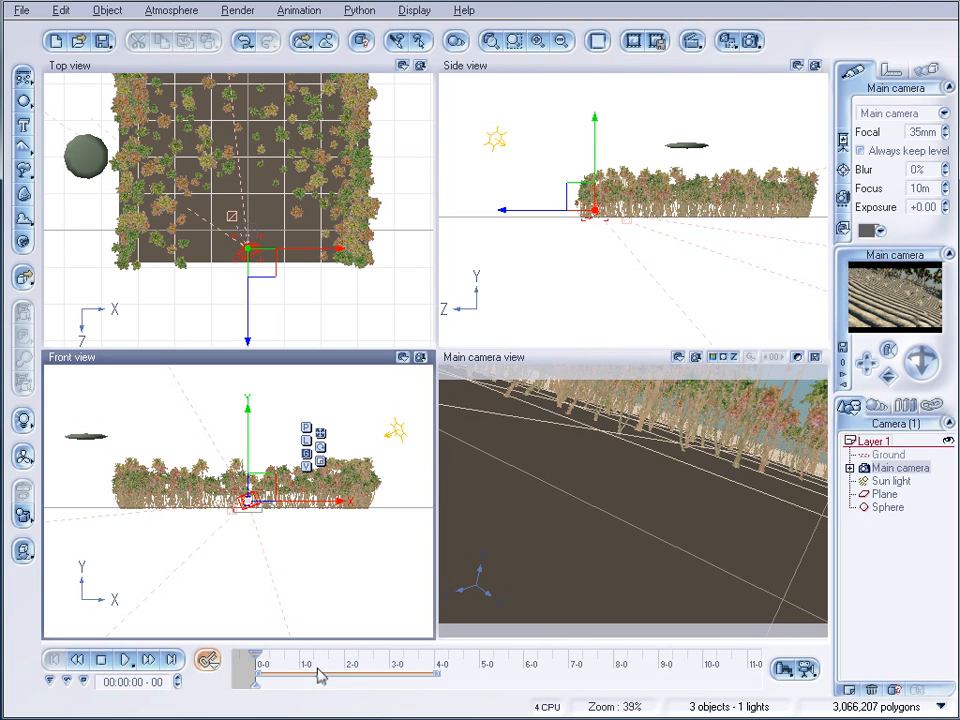
scroll(295, 670, "up", 2)
mouse_move(285, 681)
left_mouse_down()
mouse_move(448, 676)
mouse_move(388, 668)
left_mouse_up()
scroll(440, 666, "up", 2)
left_click_drag(283, 655, 358, 650)
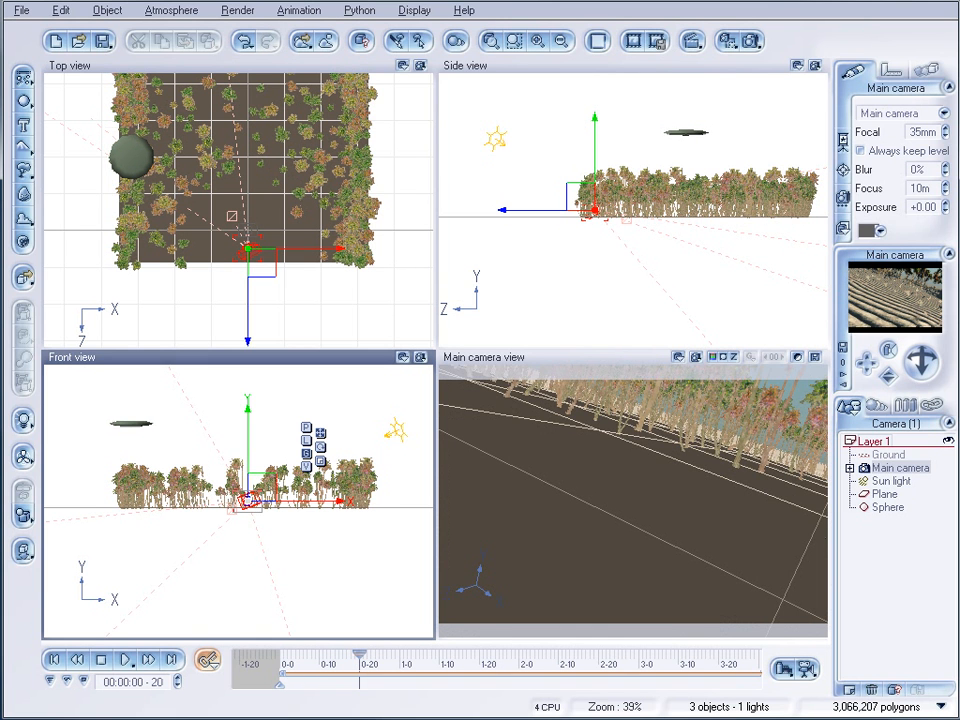
left_click_drag(921, 363, 921, 338)
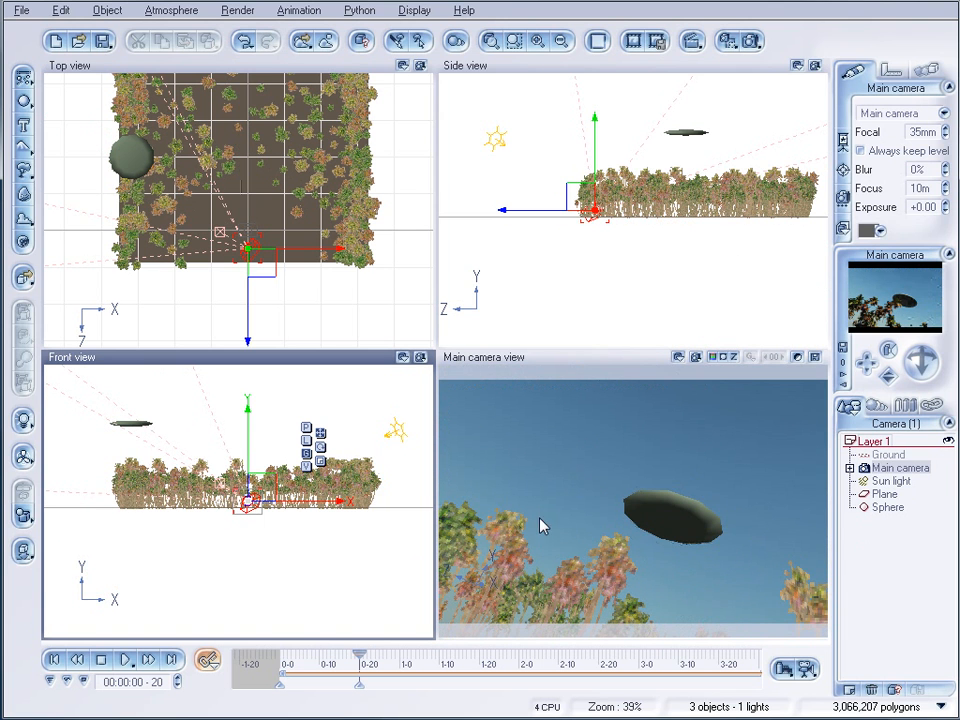
Rotate the camera to keep the flying disc in frame at 00:00:01-10 and again at 00:00:02-09
left_click_drag(359, 652, 439, 655)
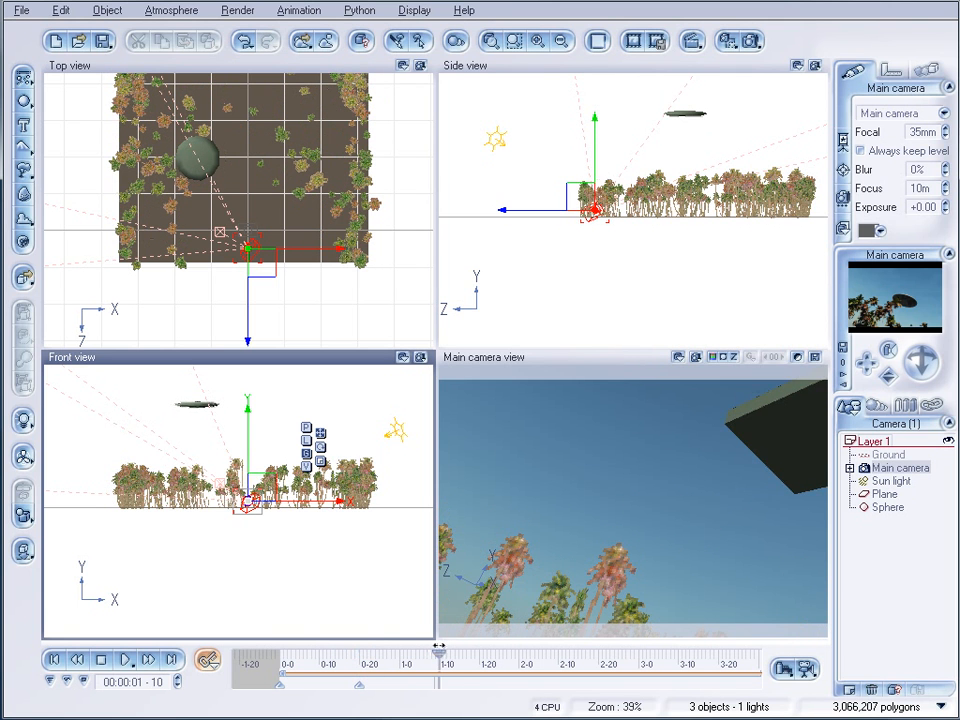
left_click_drag(915, 354, 936, 350)
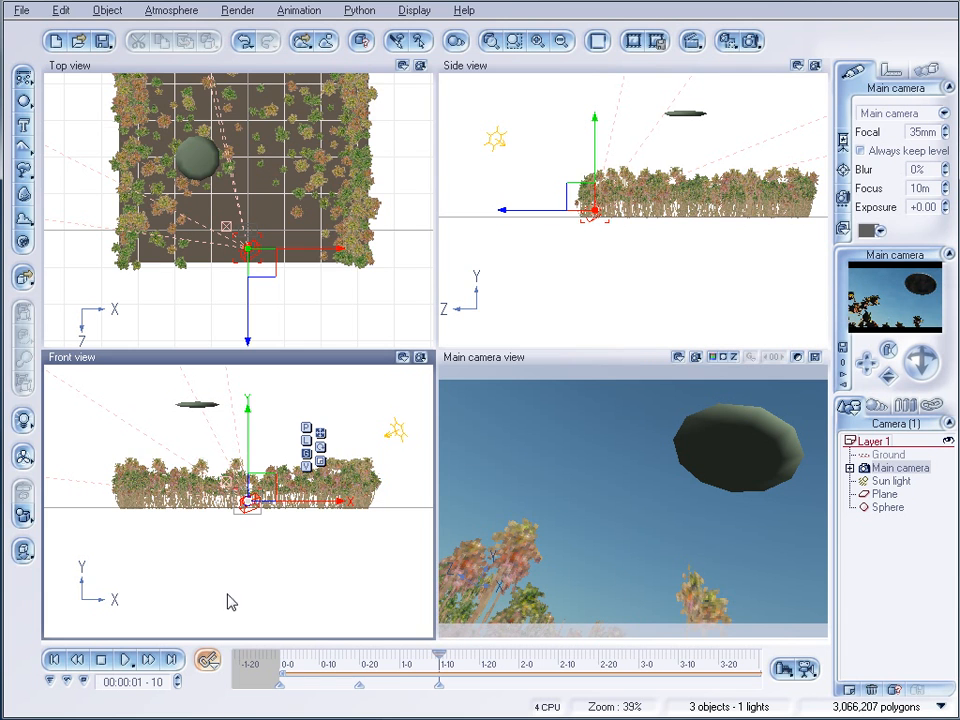
left_click_drag(261, 522, 428, 500)
left_click_drag(922, 362, 924, 374)
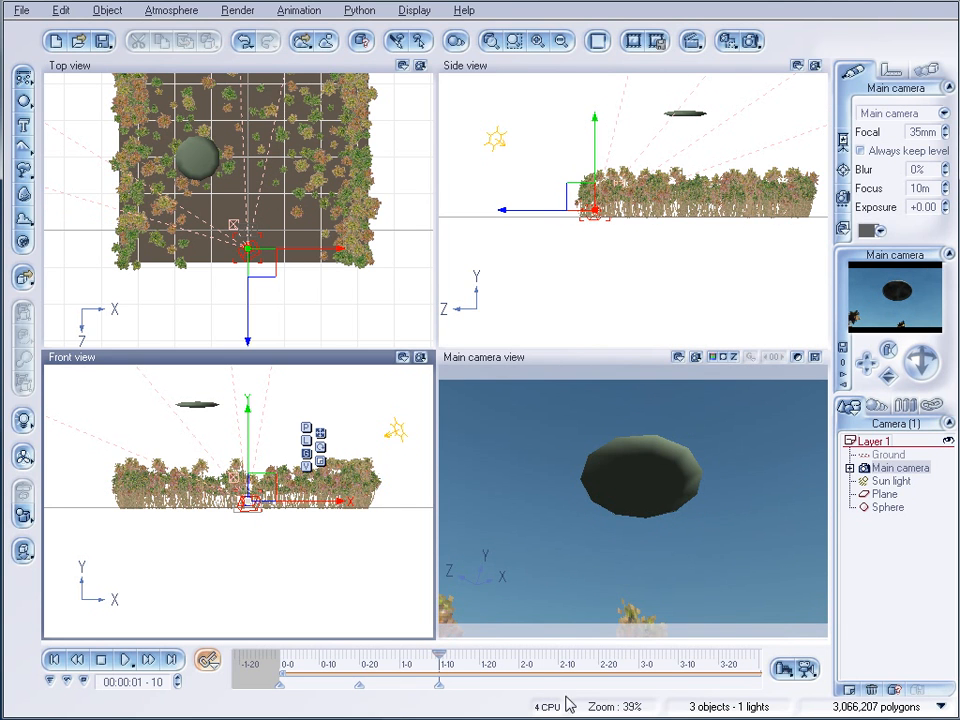
left_click_drag(447, 662, 553, 618)
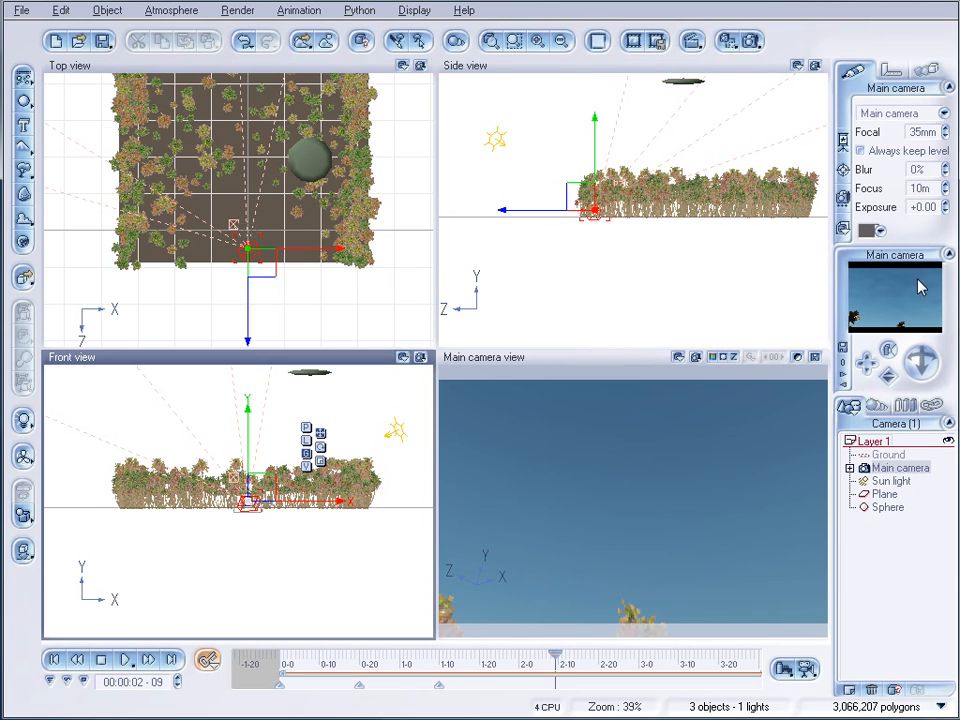
left_click_drag(921, 362, 912, 374)
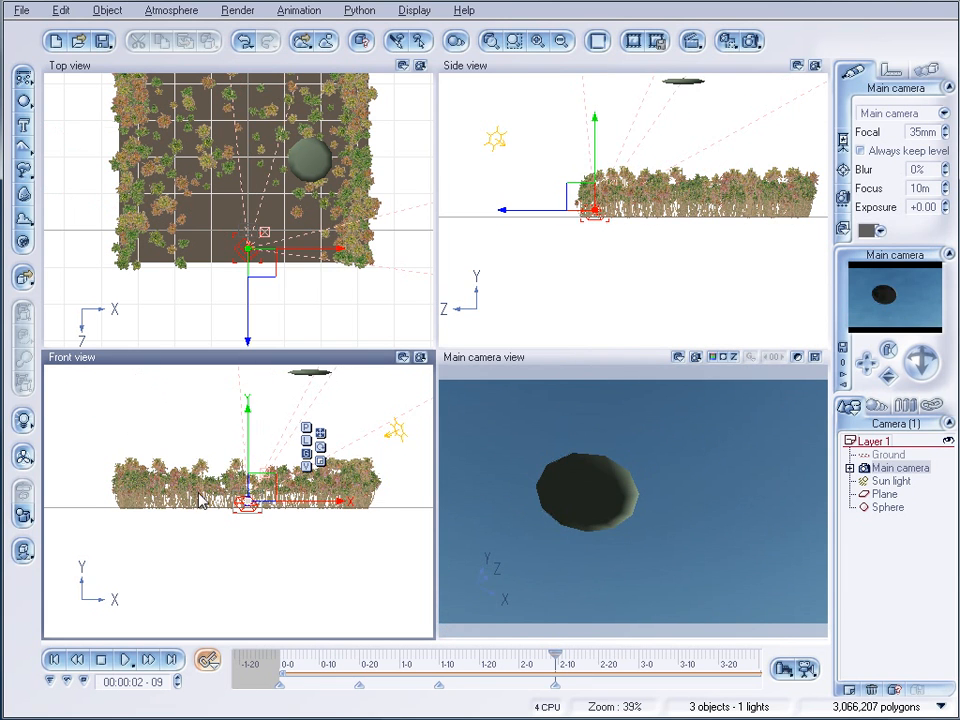
At 00:00:03-12, roll the camera and aim it at the disc beyond the plane's right edge
right_click_drag(332, 285, 272, 279)
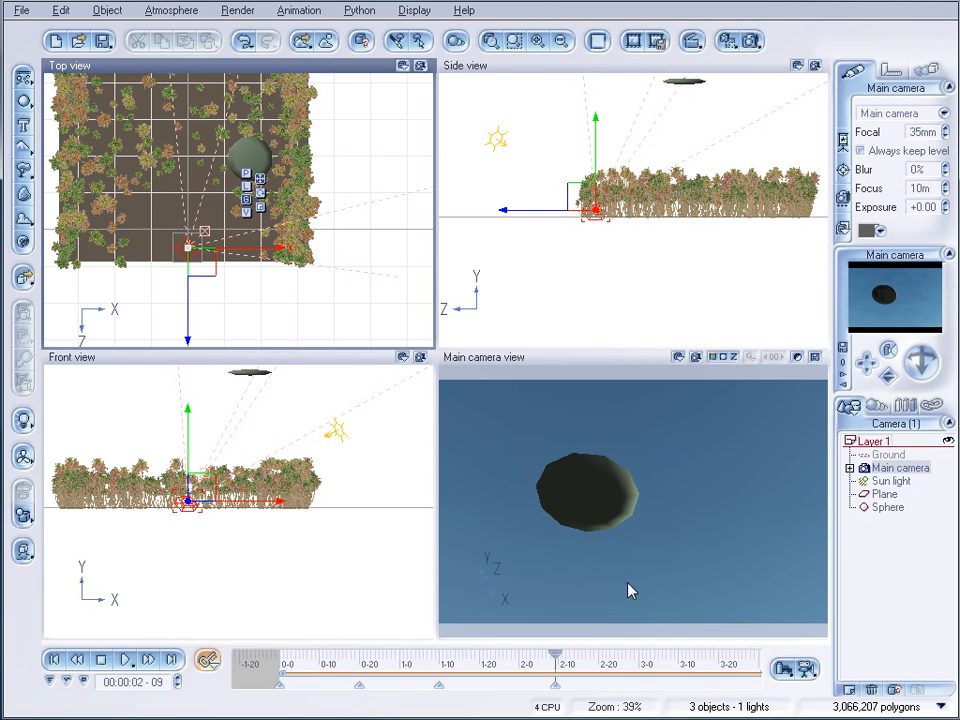
left_click_drag(708, 684, 535, 671)
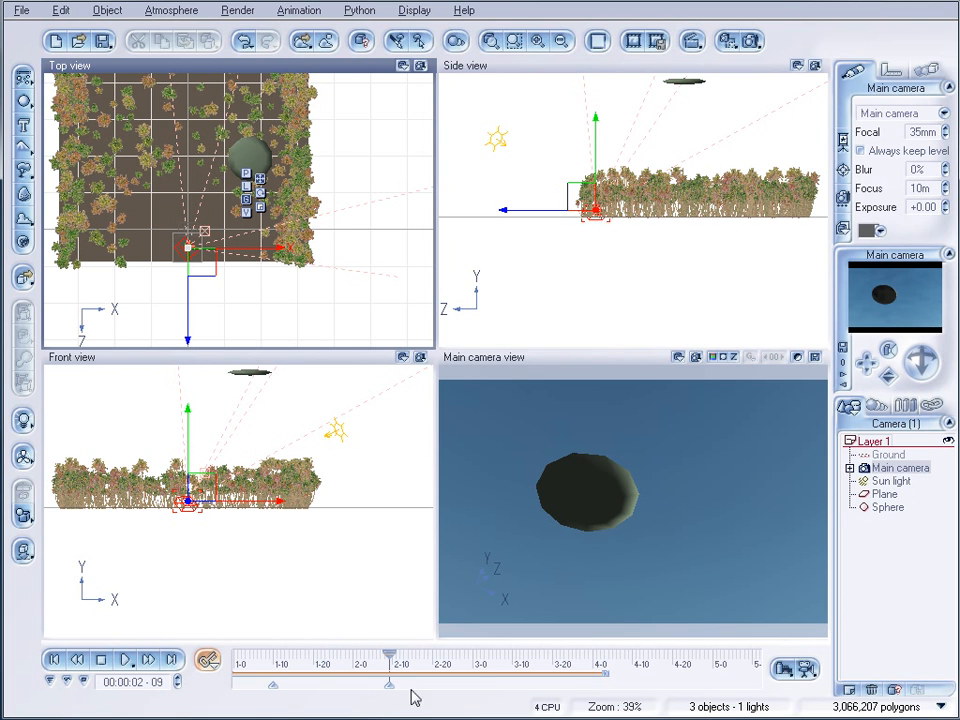
left_click_drag(389, 653, 521, 653)
left_click_drag(203, 520, 268, 517)
left_click_drag(930, 364, 920, 332)
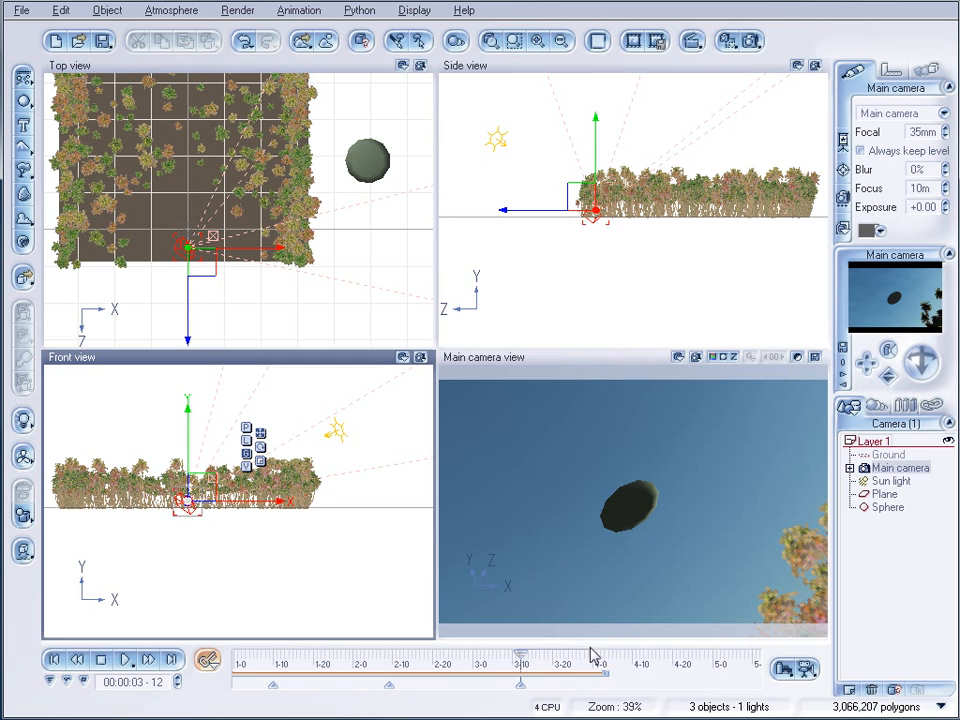
Keyframe the main camera at 00:00:04-03 and enable vibration on its animation with a much lower vibration frequency
left_click_drag(521, 655, 604, 655)
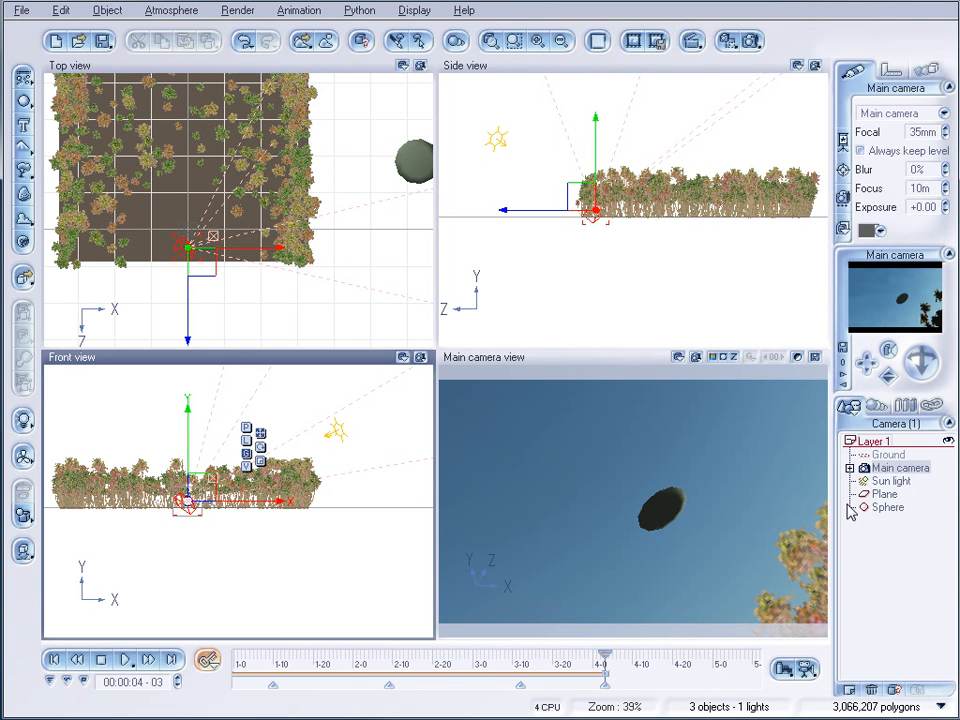
left_click(928, 71)
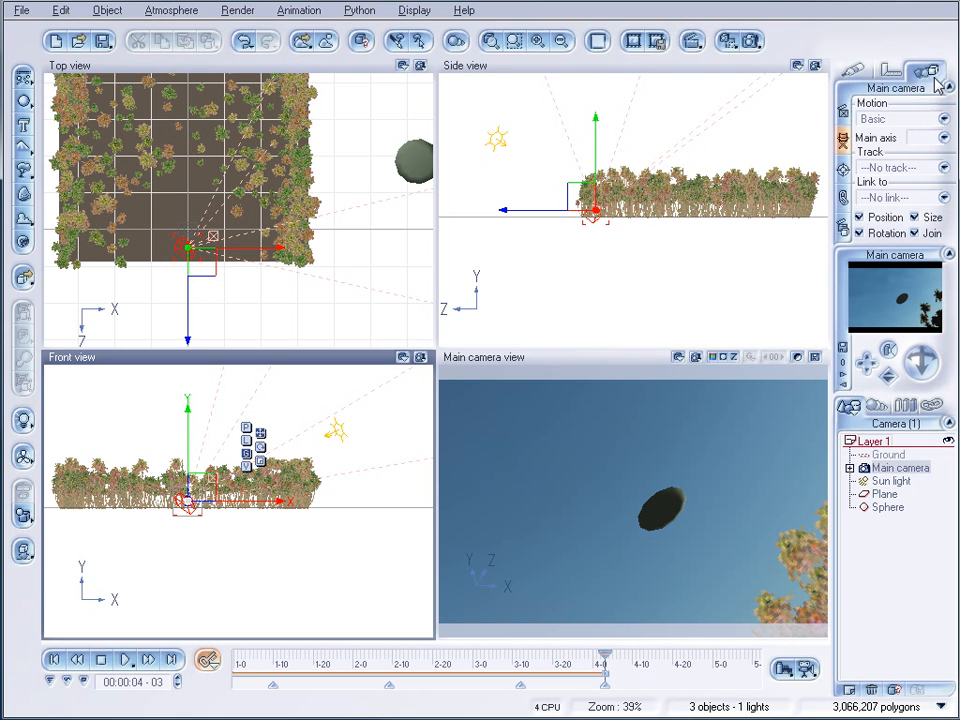
left_click(844, 229)
left_click_drag(306, 73, 449, 72)
left_click(257, 357)
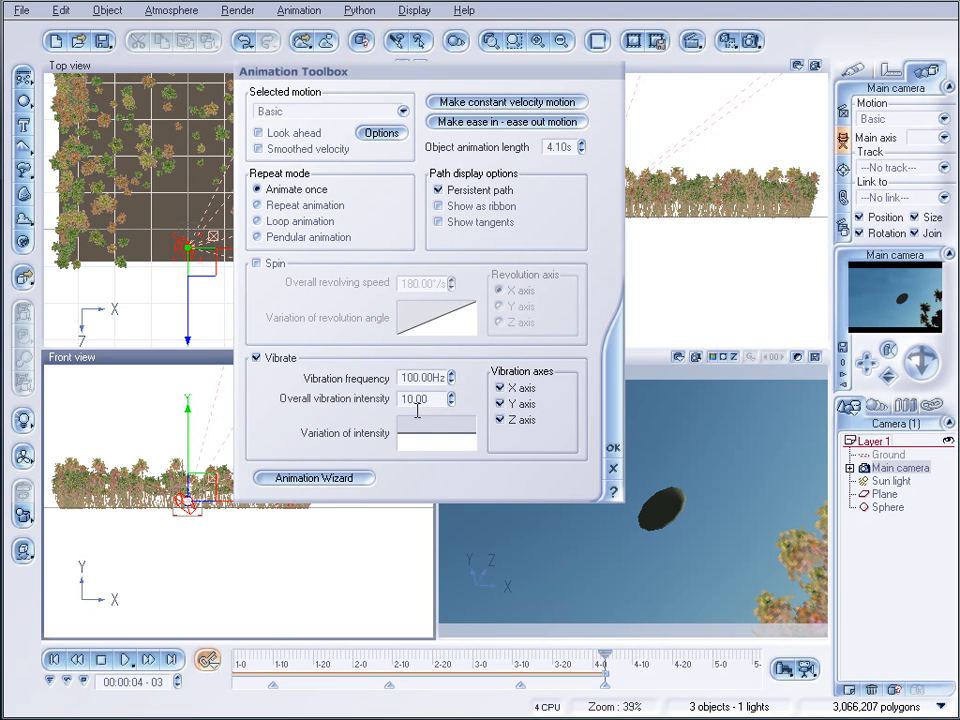
double_click(420, 378)
left_click(419, 377)
left_click_drag(419, 377, 337, 378)
type("2")
type("1")
left_click(615, 450)
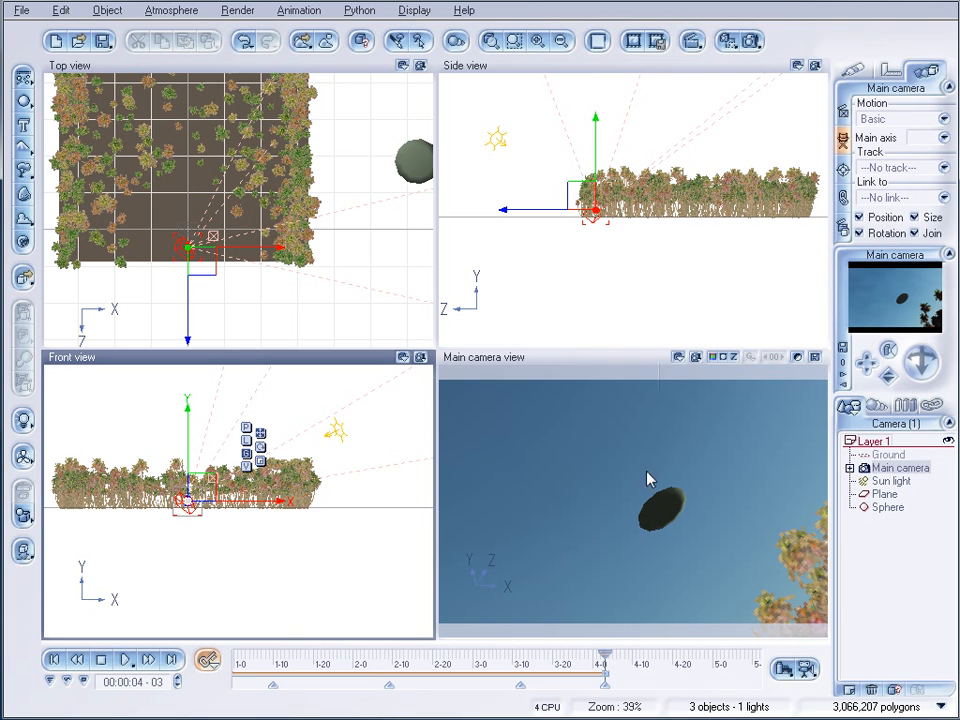
Scrub through the timeline to check the camera's vibrating motion, and return to the first frame
left_click_drag(588, 657, 297, 657)
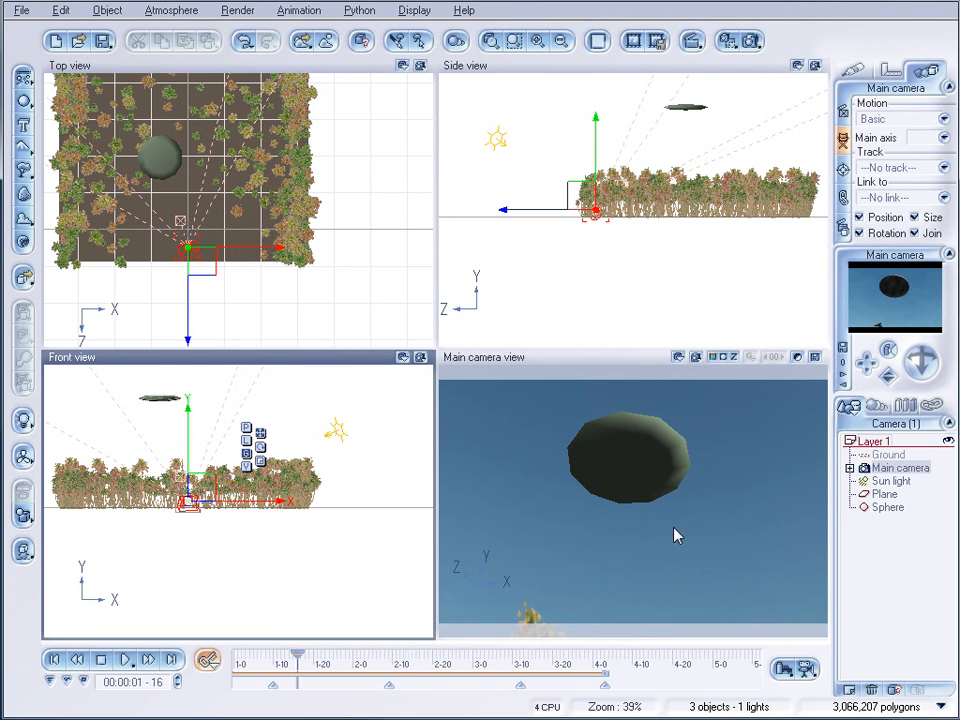
left_click_drag(367, 686, 651, 694)
left_click_drag(592, 655, 571, 655)
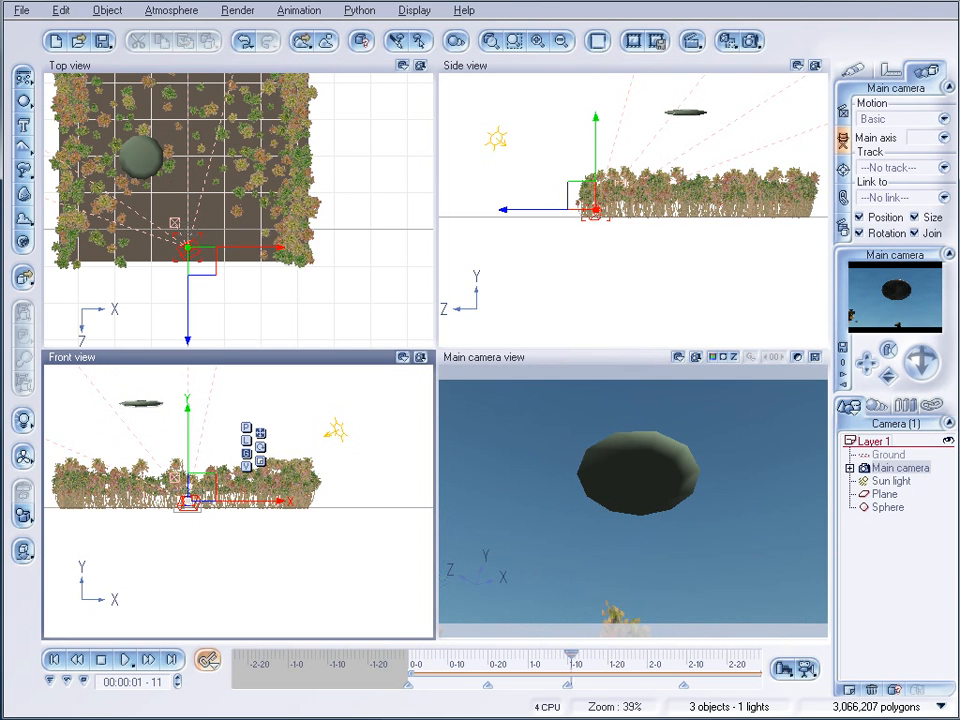
left_click(53, 659)
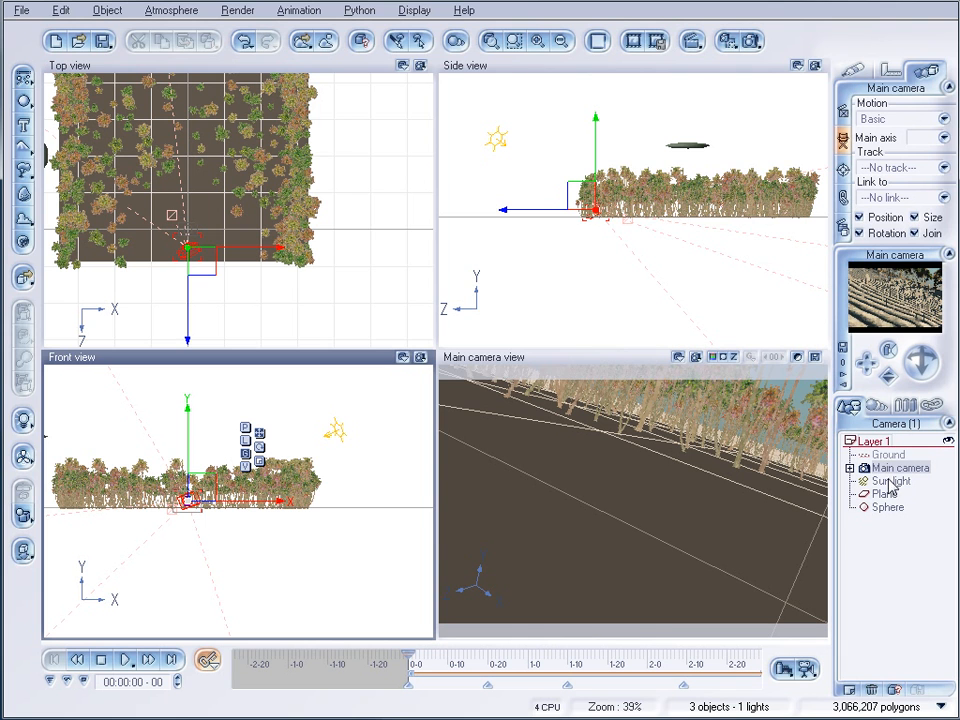
right_click_drag(250, 165, 330, 220)
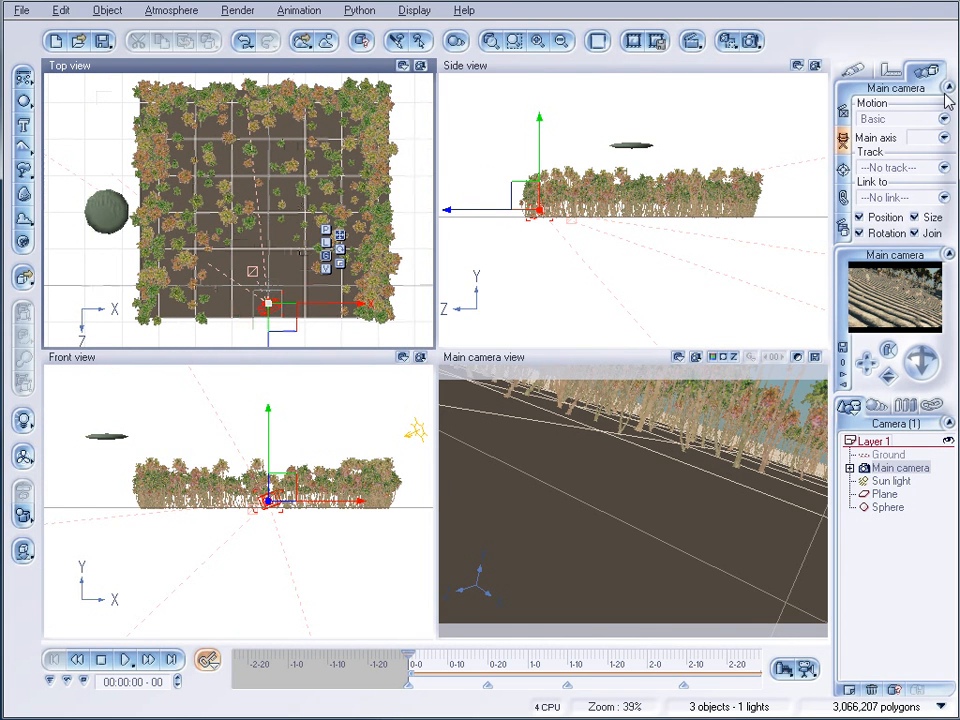
left_click(853, 70)
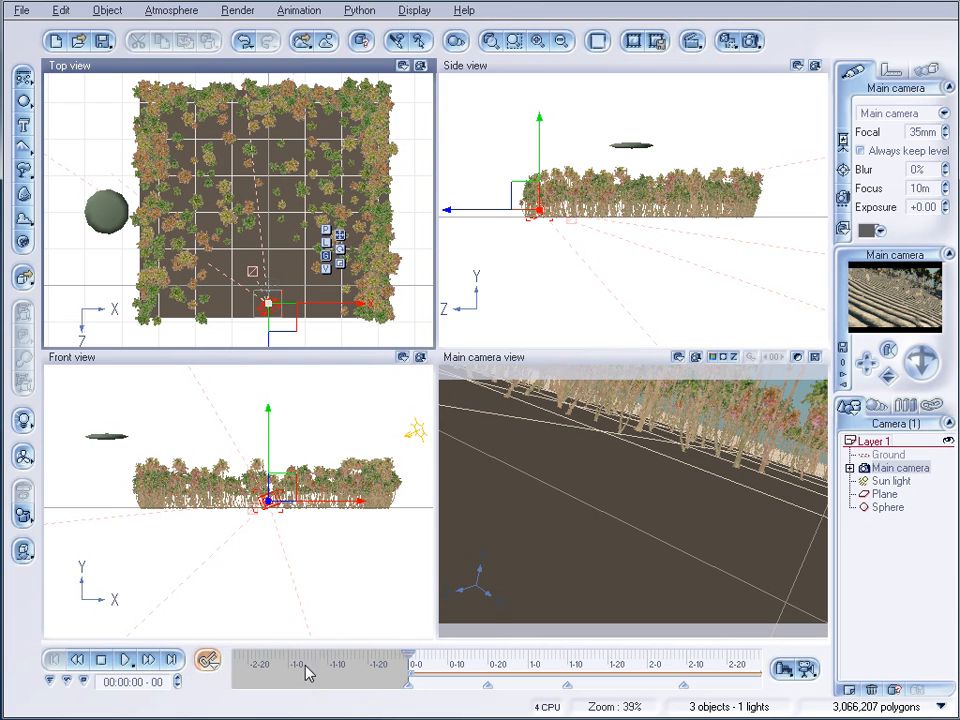
Load the Spectral Sunset atmosphere from the Spectral Sunsets collection into the scene
left_click(170, 10)
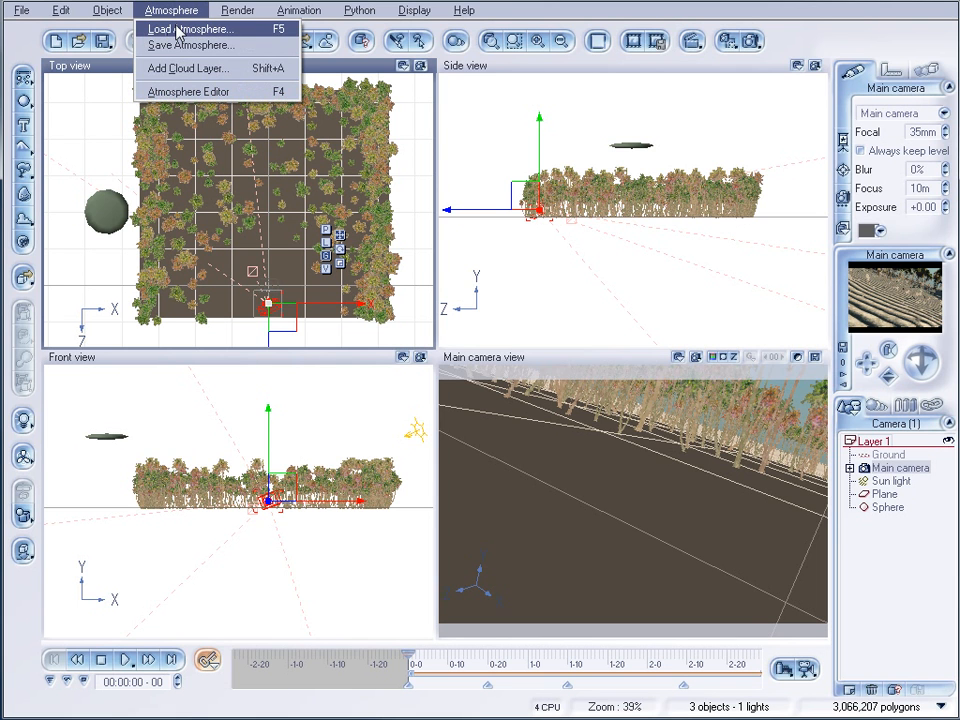
left_click(185, 29)
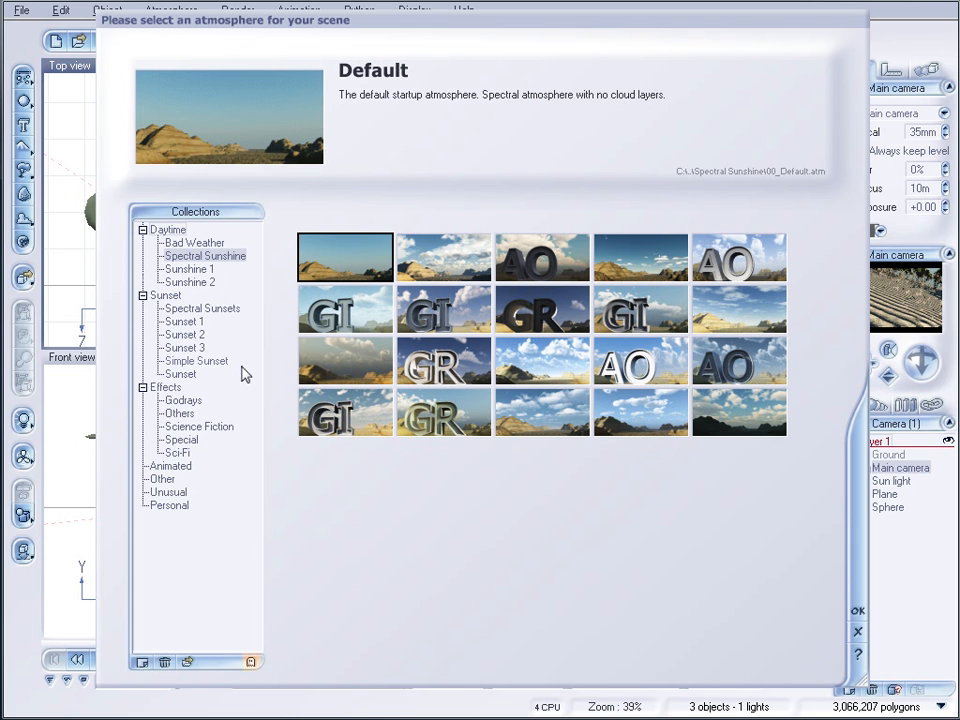
left_click(200, 309)
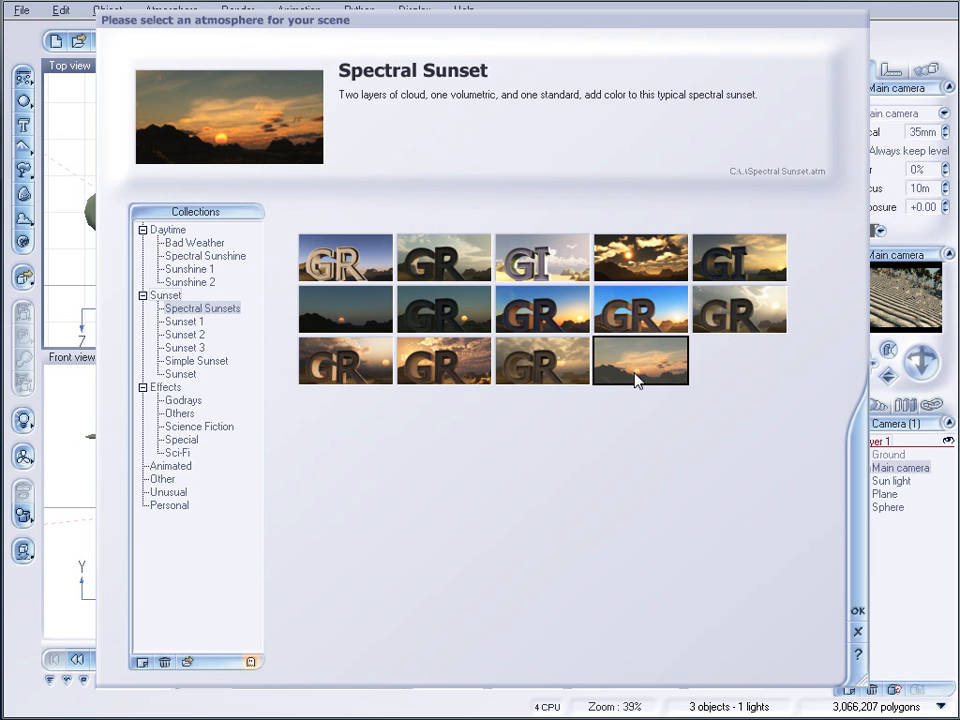
left_click(858, 610)
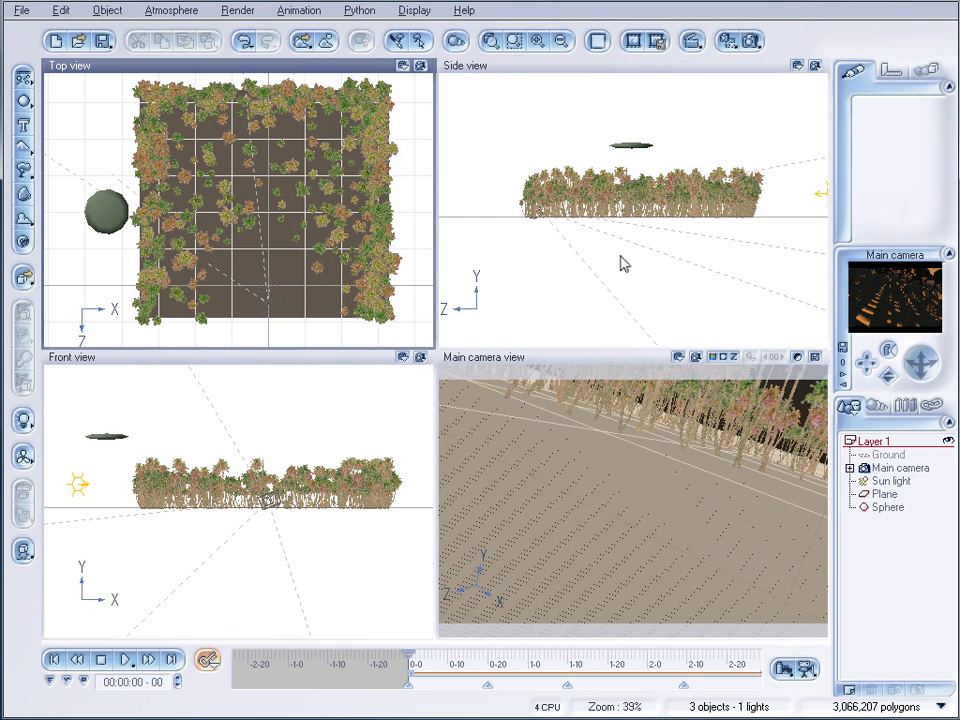
Render the frame at 00:00:00-24 to screen at Preview quality and 640x400, and close the render when finished
left_click_drag(406, 657, 485, 655)
left_click_drag(495, 655, 502, 655)
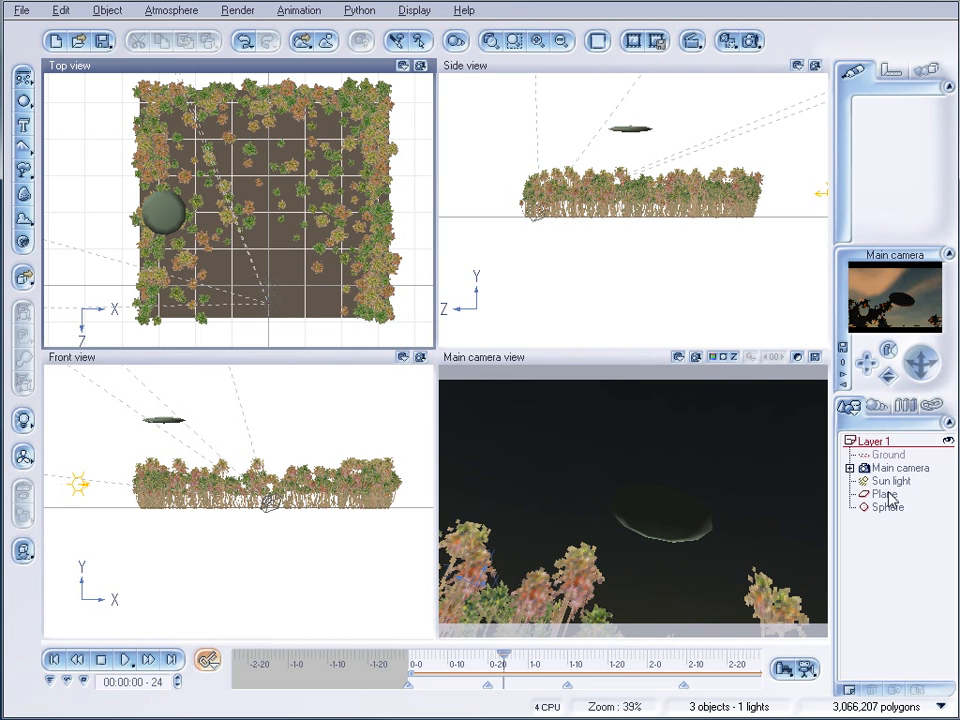
left_click(751, 41)
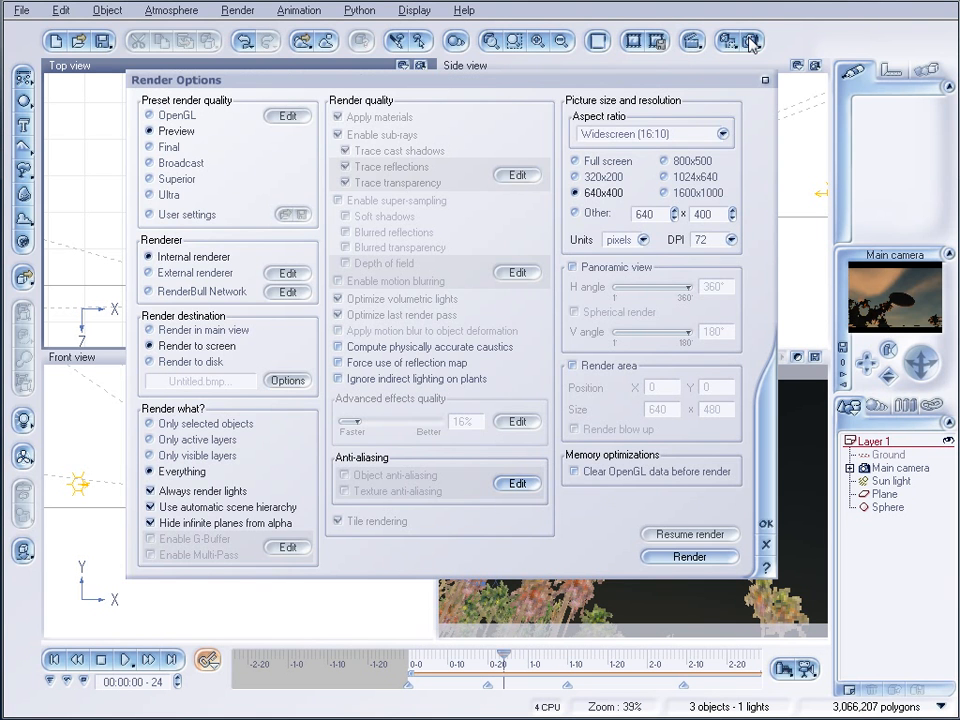
left_click(718, 557)
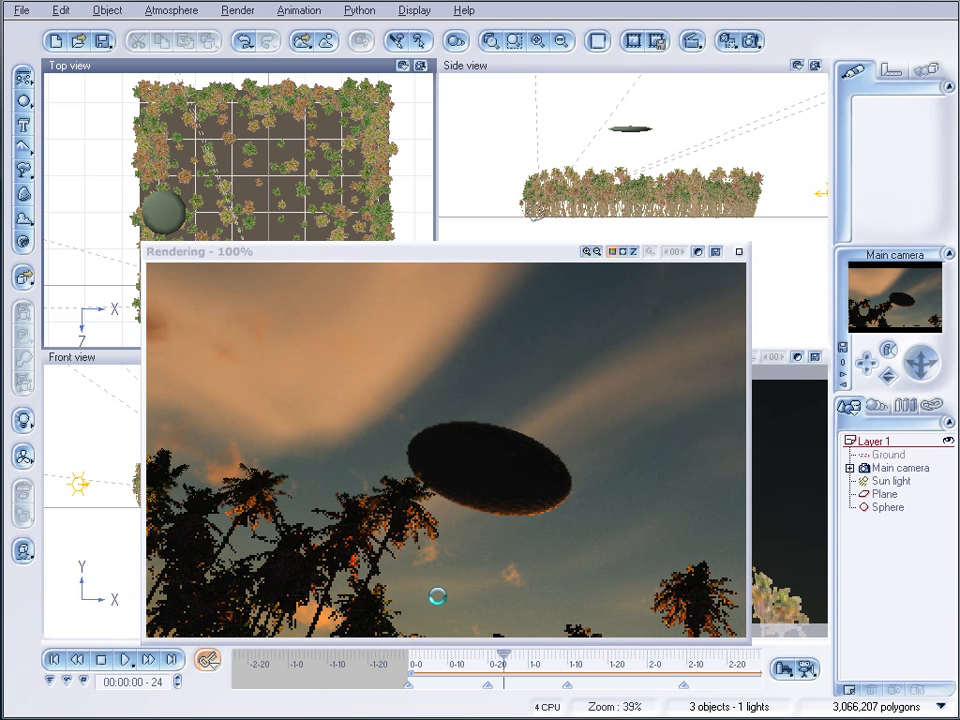
left_click(739, 252)
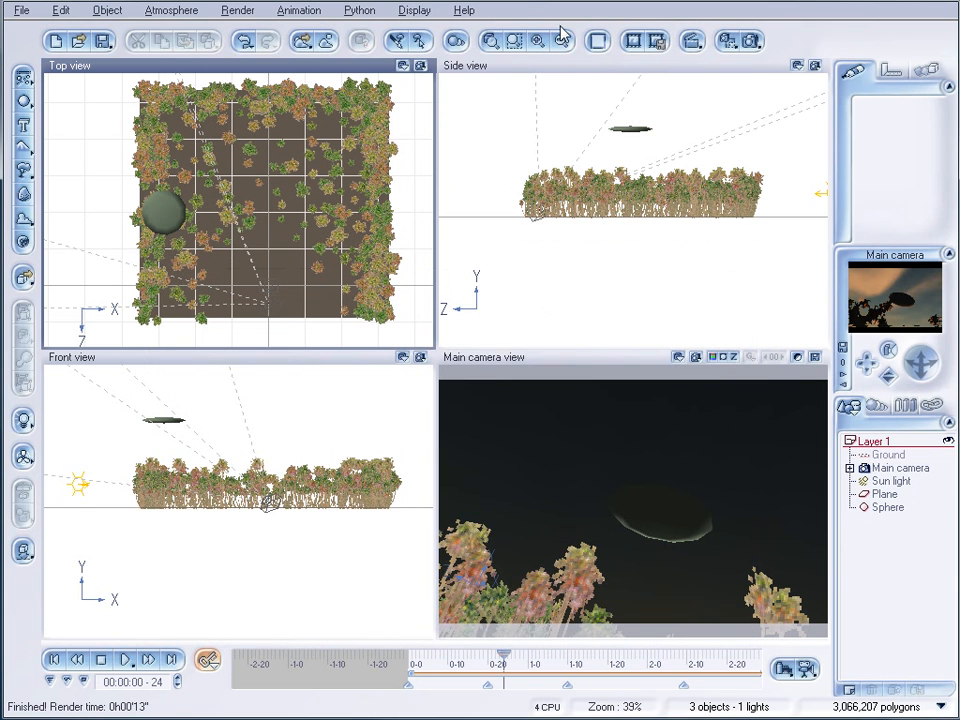
Switch the render preset to Broadcast, render the same frame to screen, and close the render display
left_click(752, 42)
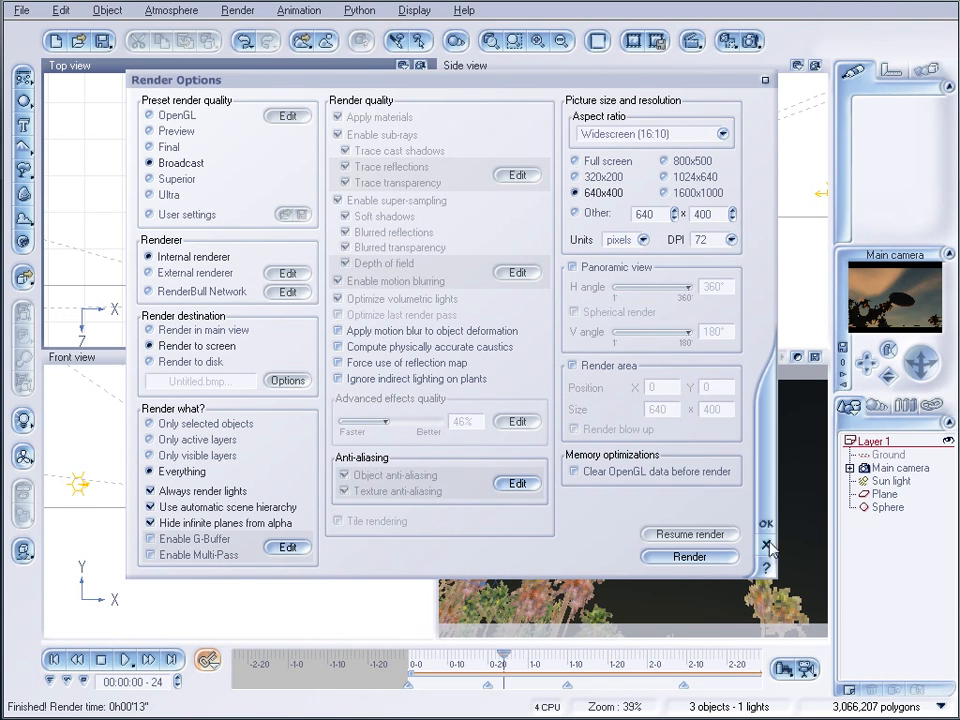
left_click(690, 557)
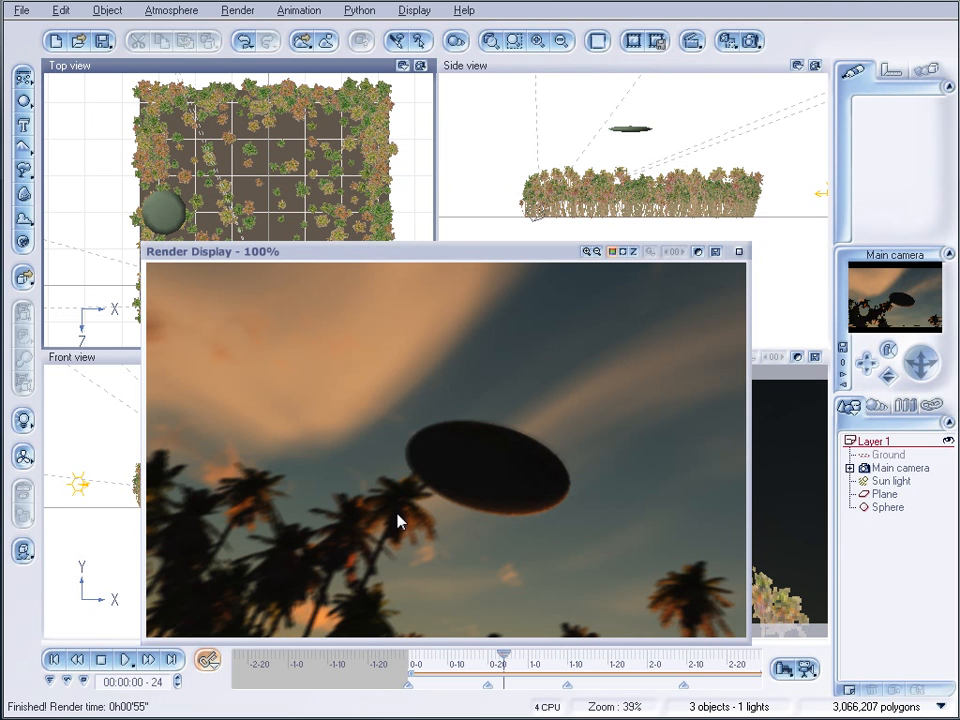
left_click(739, 253)
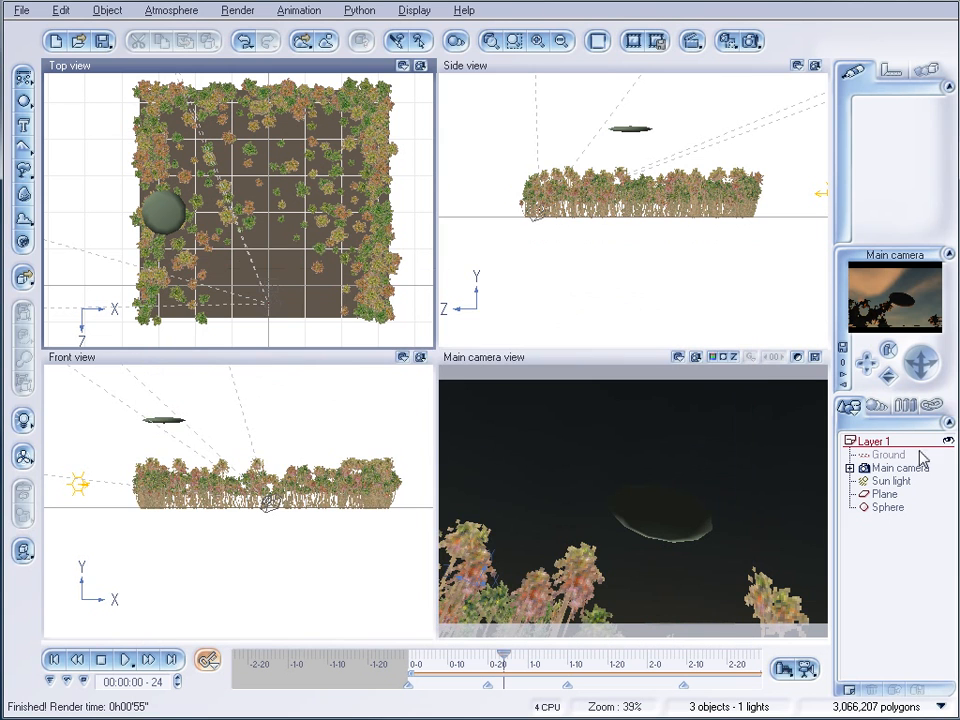
Brighten the sphere's Real Steel Plates material without animating it: set Diffuse to 84%, Ambient to 80% and Luminous to 81%
double_click(885, 507)
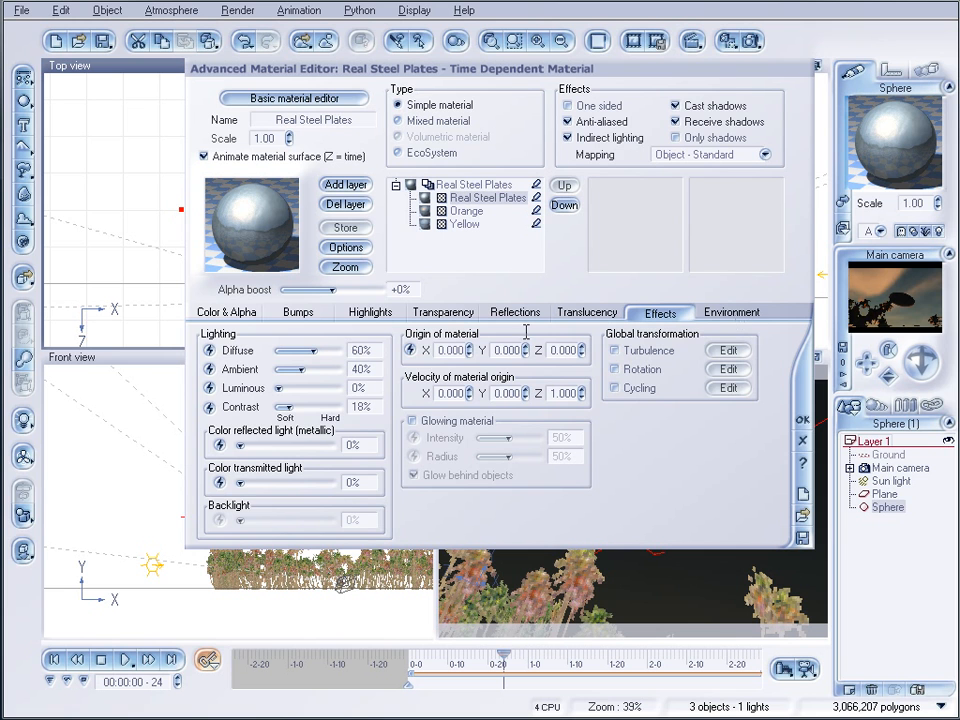
left_click_drag(298, 370, 320, 370)
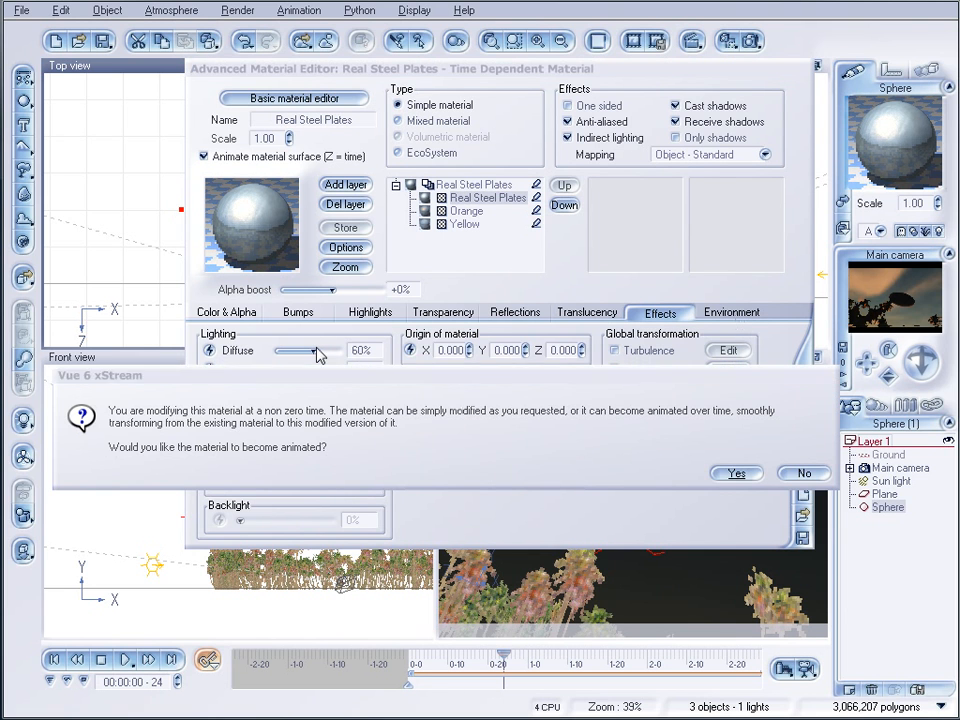
left_click(806, 474)
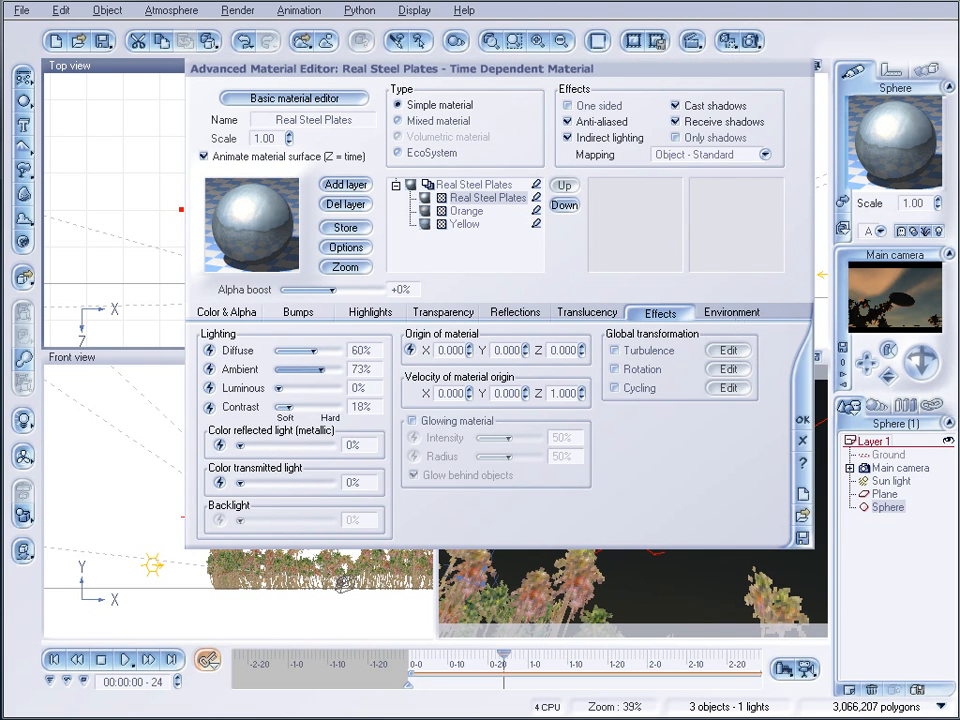
left_click(54, 660)
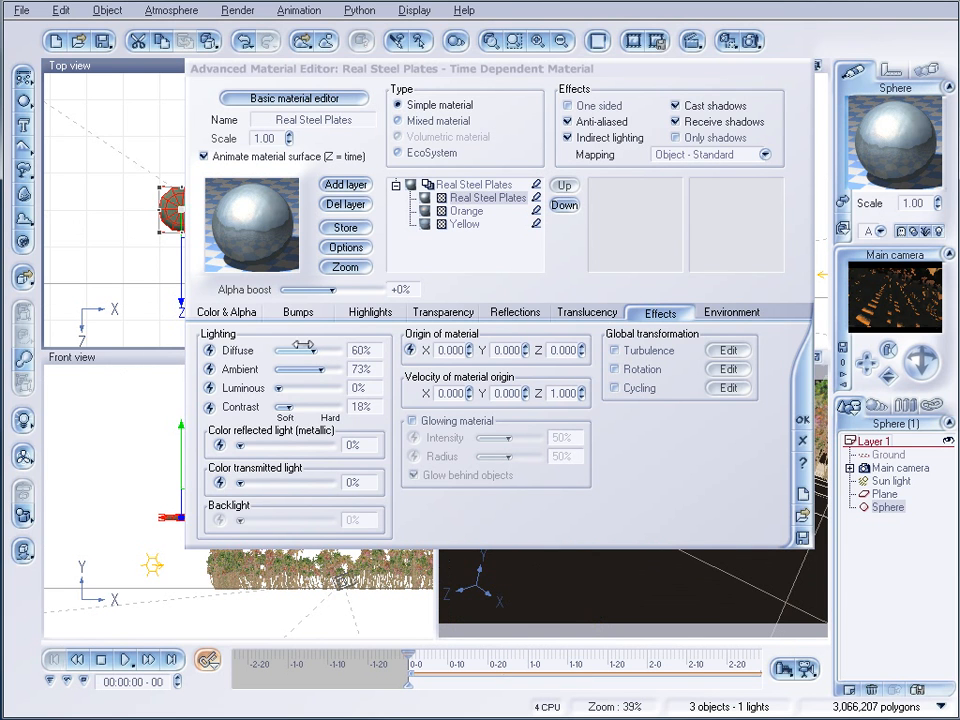
left_click_drag(303, 345, 313, 345)
left_click_drag(278, 388, 315, 391)
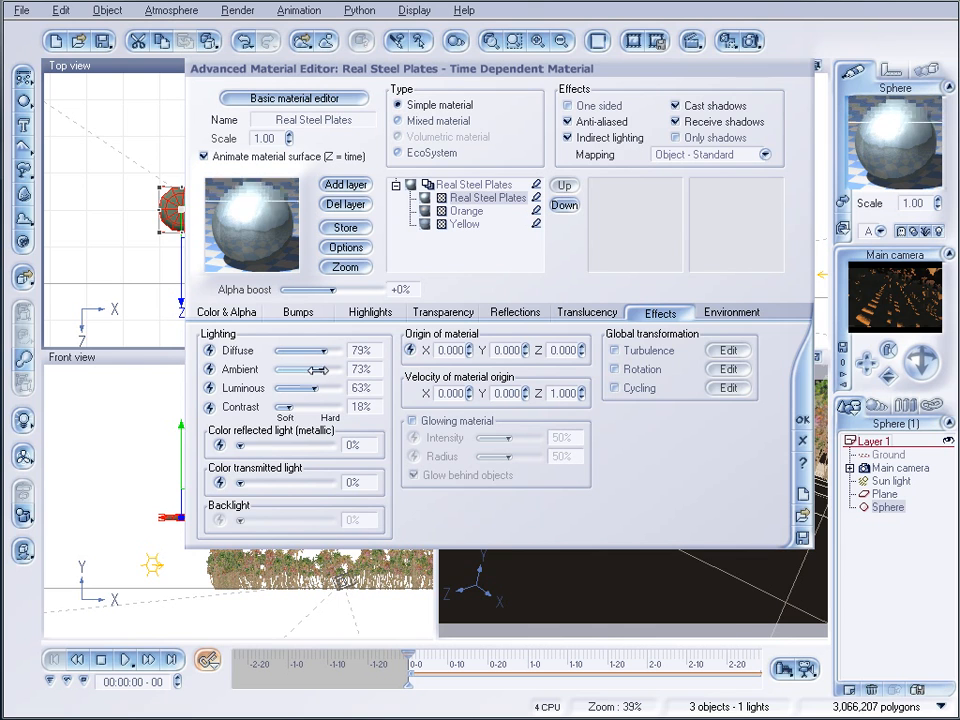
left_click_drag(314, 389, 331, 350)
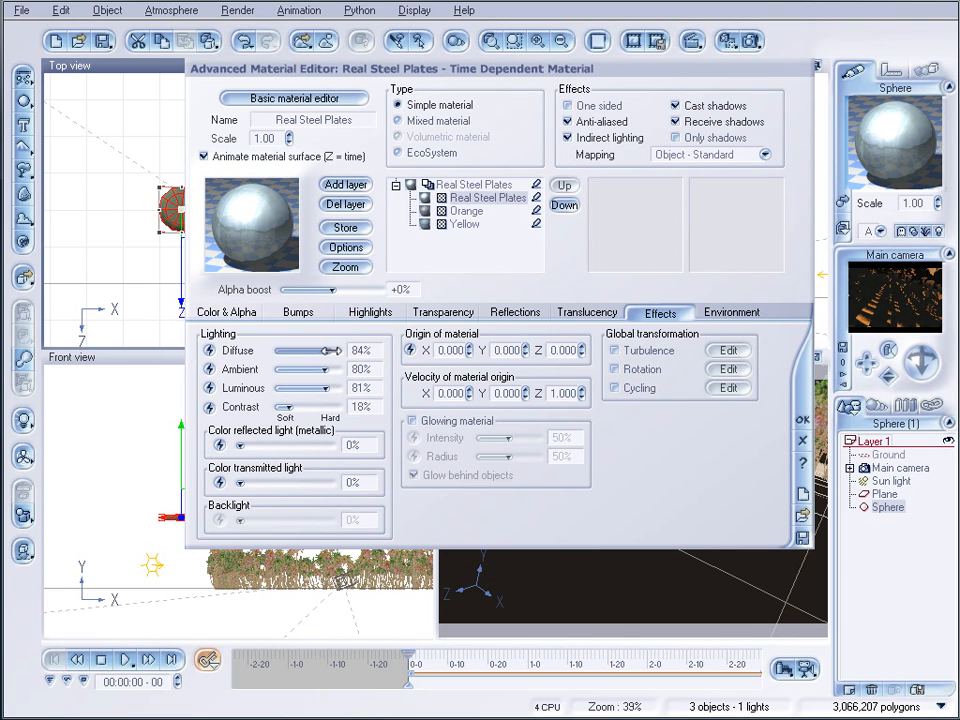
left_click(802, 420)
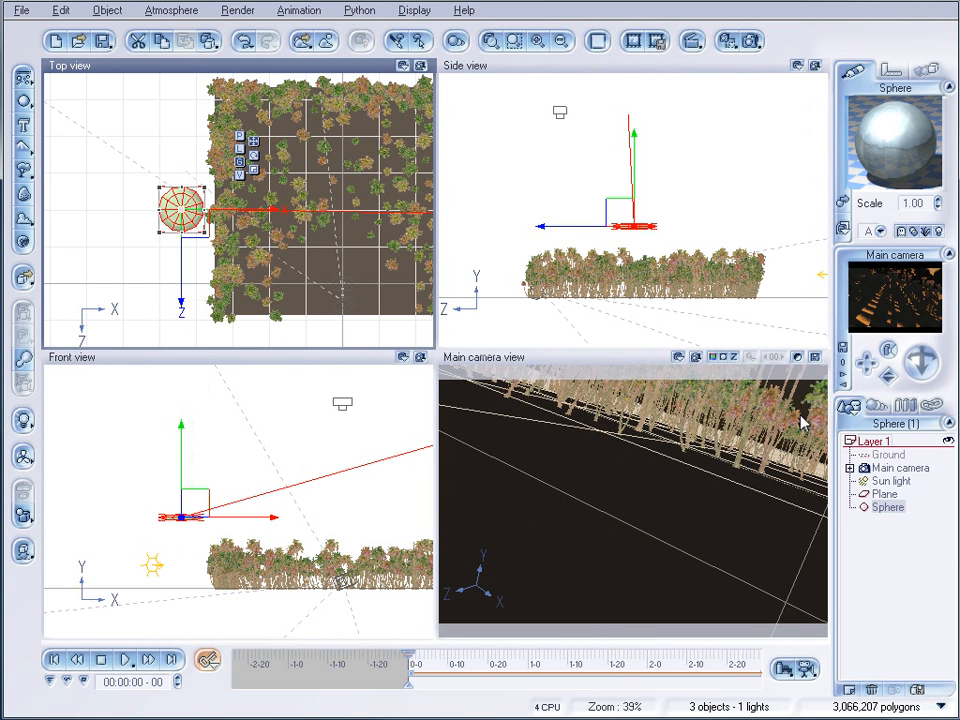
Tilt the main camera down at its 00:00:02-09 keyframe so the disc sits near the top of the frame above the treetops
left_click_drag(407, 656, 680, 653)
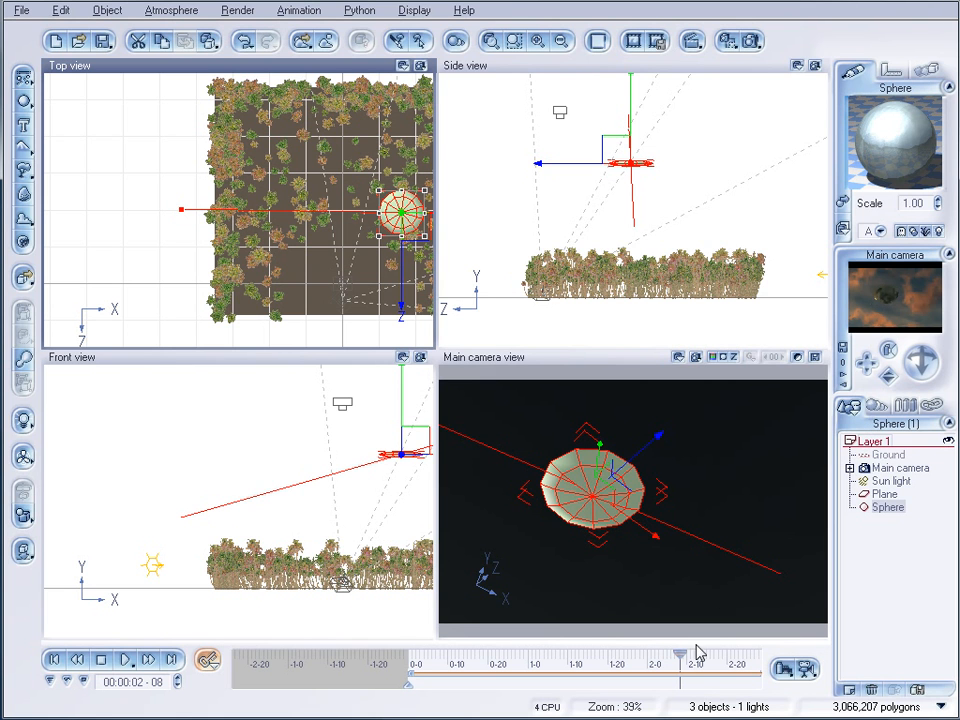
left_click(895, 468)
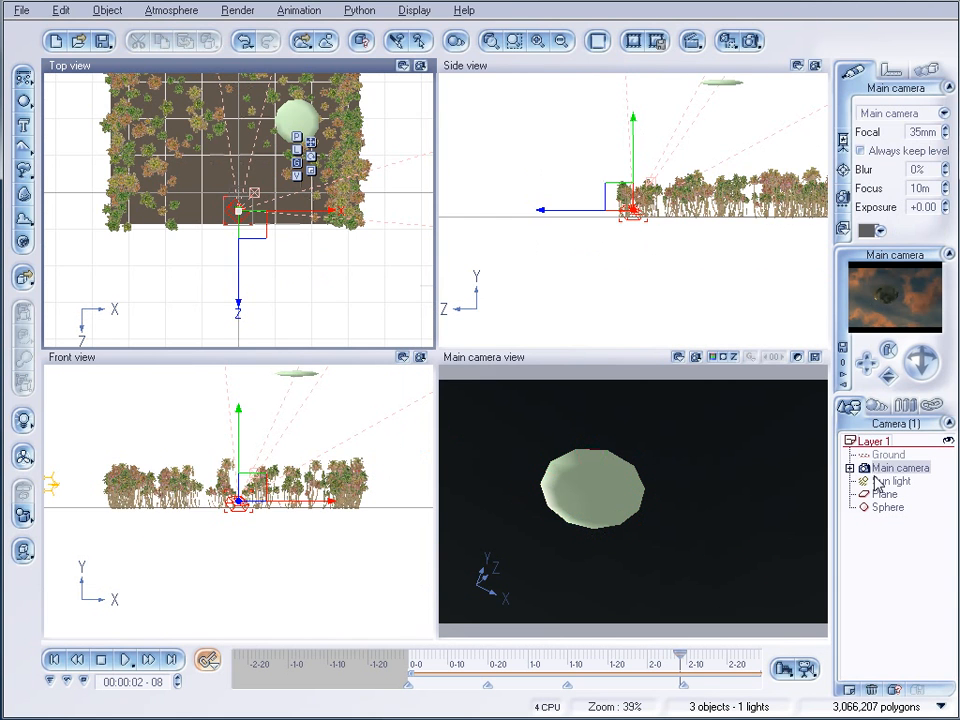
mouse_move(680, 652)
left_mouse_down()
mouse_move(630, 652)
mouse_move(684, 652)
left_mouse_up()
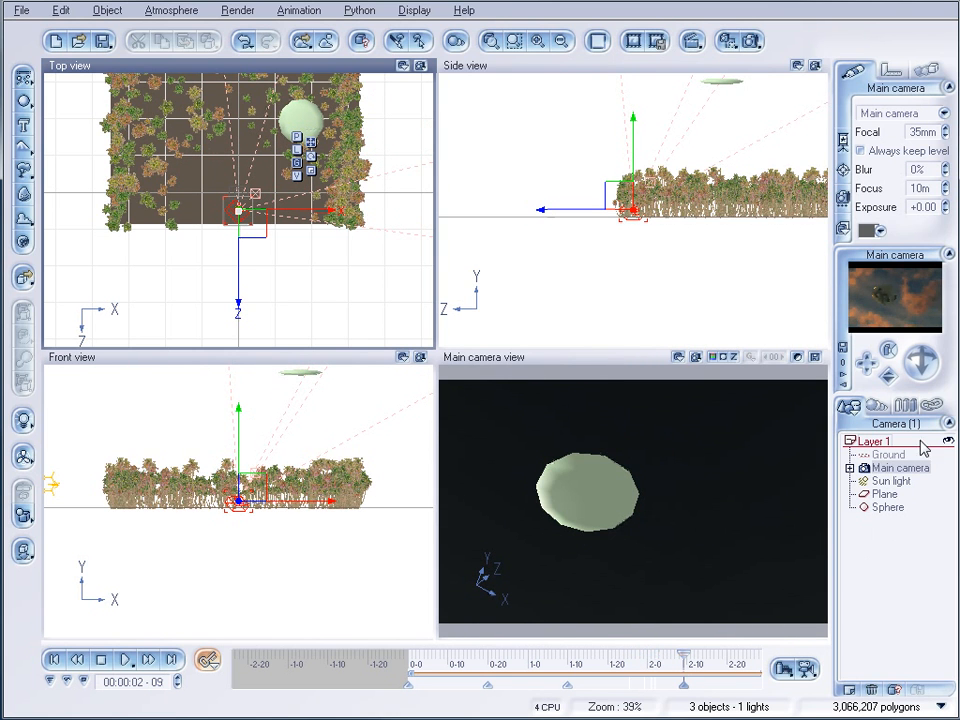
mouse_move(921, 361)
left_mouse_down()
mouse_move(921, 386)
mouse_move(921, 378)
left_mouse_up()
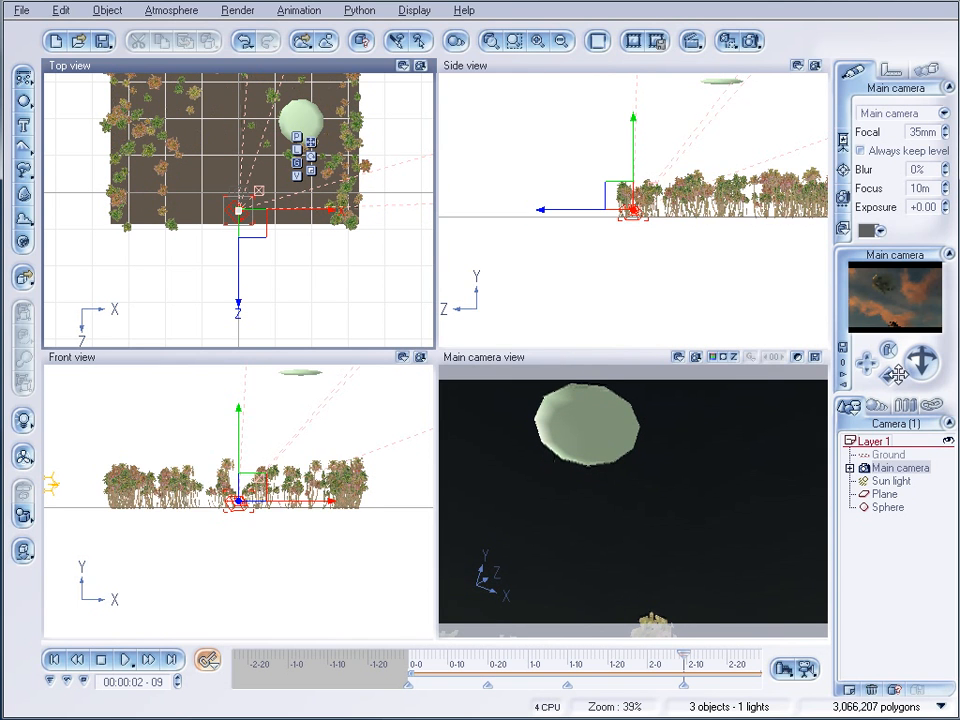
Tilt the main camera down at 00:00:01-10 and 00:00:03-12 to include more trees below the disc, and return to the first frame
left_click_drag(683, 655, 568, 654)
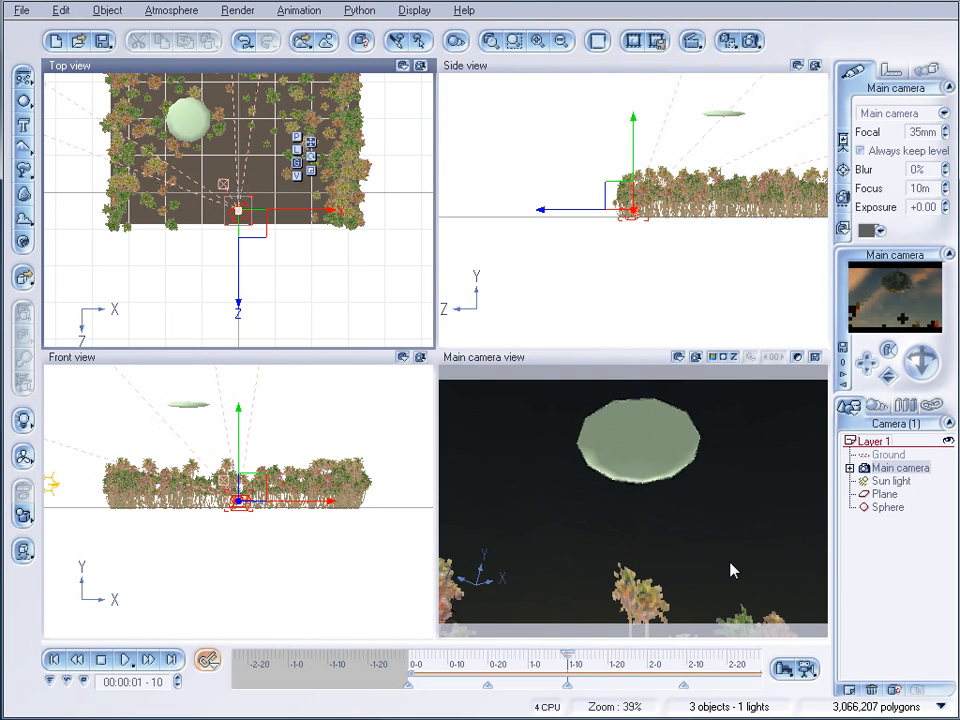
mouse_move(567, 652)
left_mouse_down()
mouse_move(493, 652)
mouse_move(743, 652)
mouse_move(496, 661)
mouse_move(597, 652)
left_mouse_up()
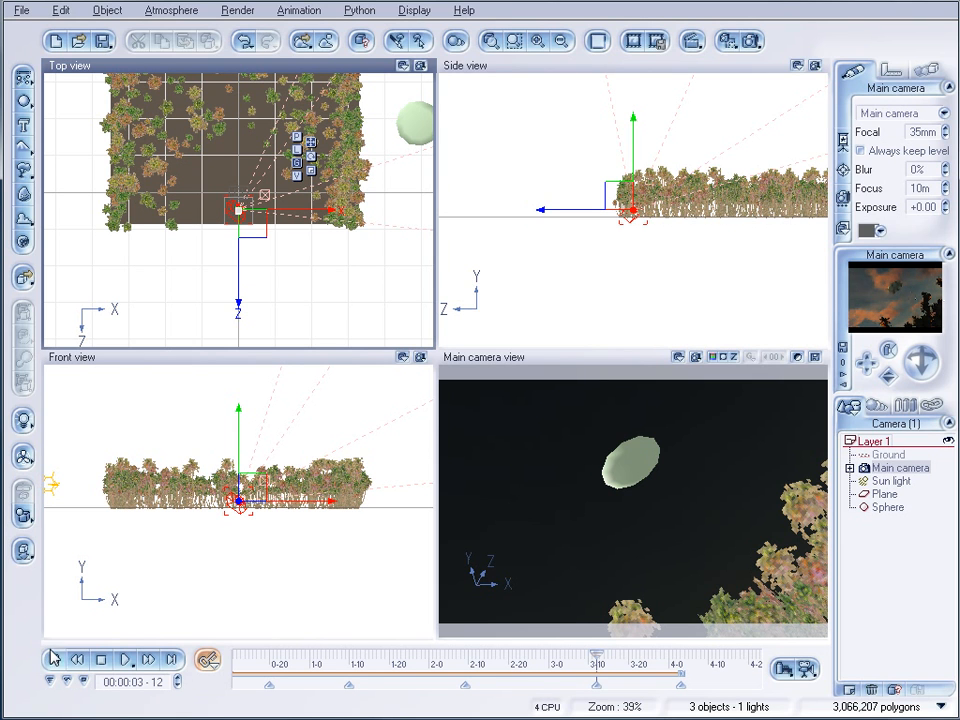
mouse_move(598, 655)
left_mouse_down()
mouse_move(632, 652)
mouse_move(518, 655)
mouse_move(615, 652)
mouse_move(585, 652)
left_mouse_up()
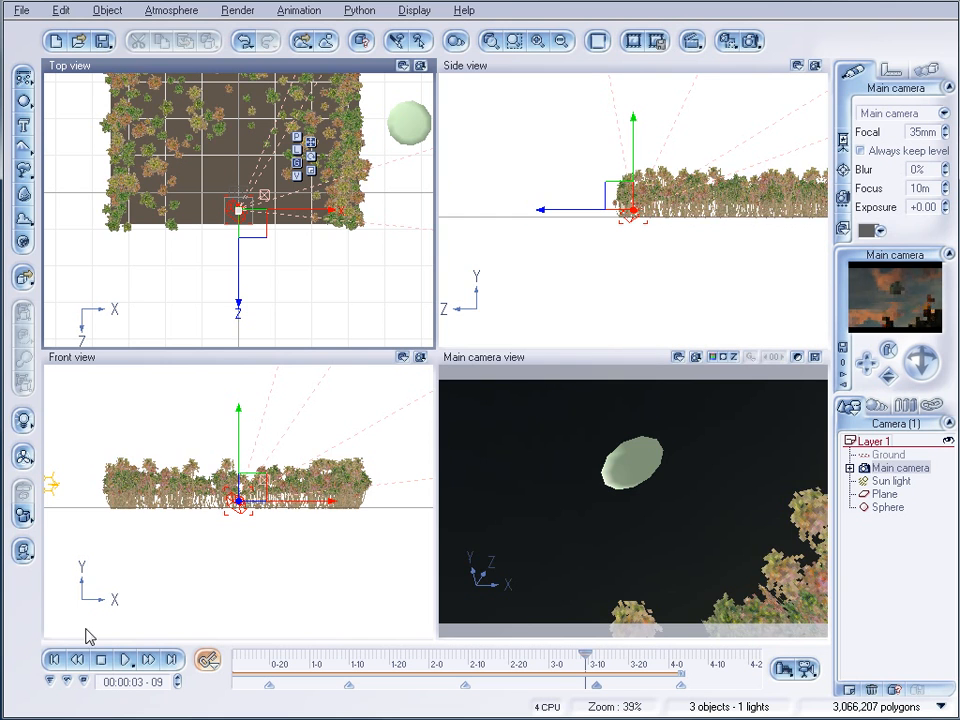
left_click(54, 659)
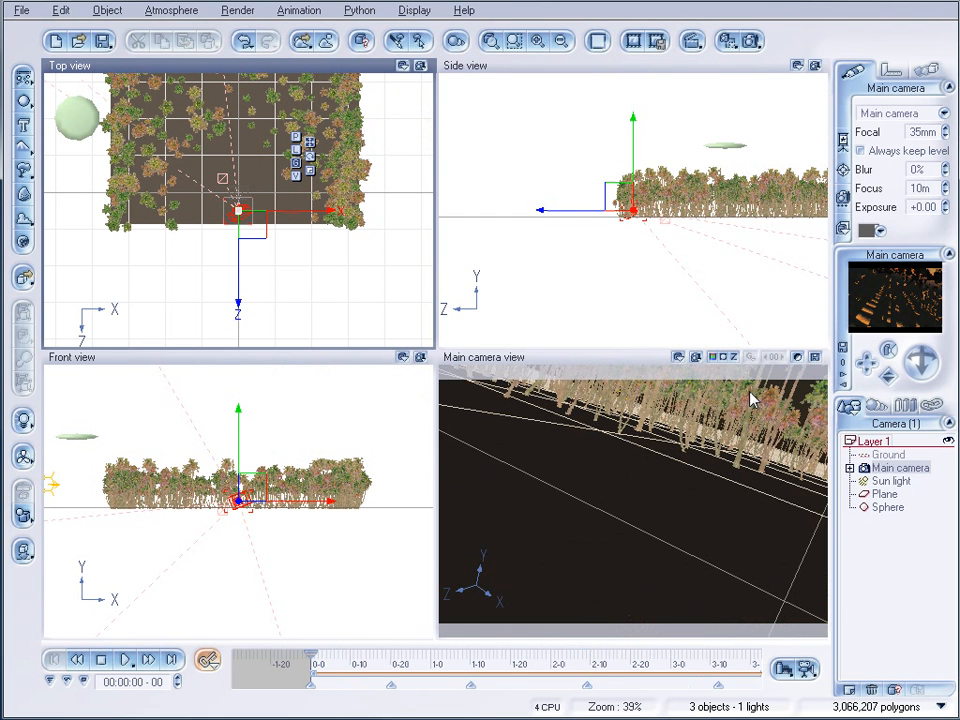
Open the animation render options and name the color channel output file sorc.avi
left_click(805, 669)
left_click(433, 279)
key("shift+Left")
key("shift+Left")
key("shift+Left")
key("shift+Left")
type("s")
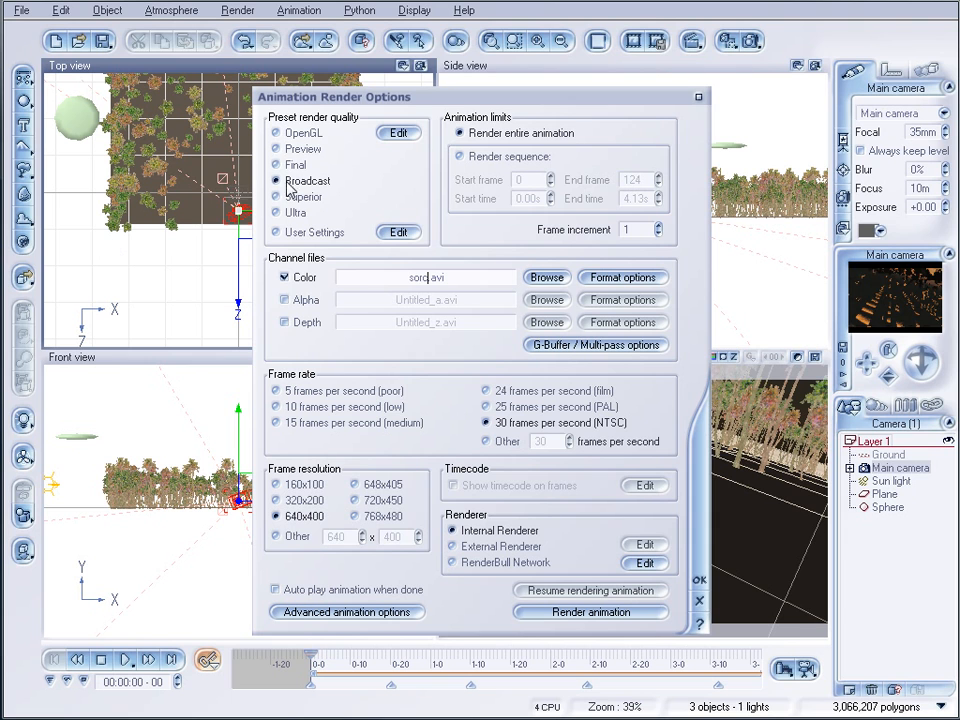
Enable the depth channel output with the file name sorc_z.avi and render the animation
left_click(285, 323)
left_click(411, 322)
left_click_drag(432, 323, 300, 320)
type("sc")
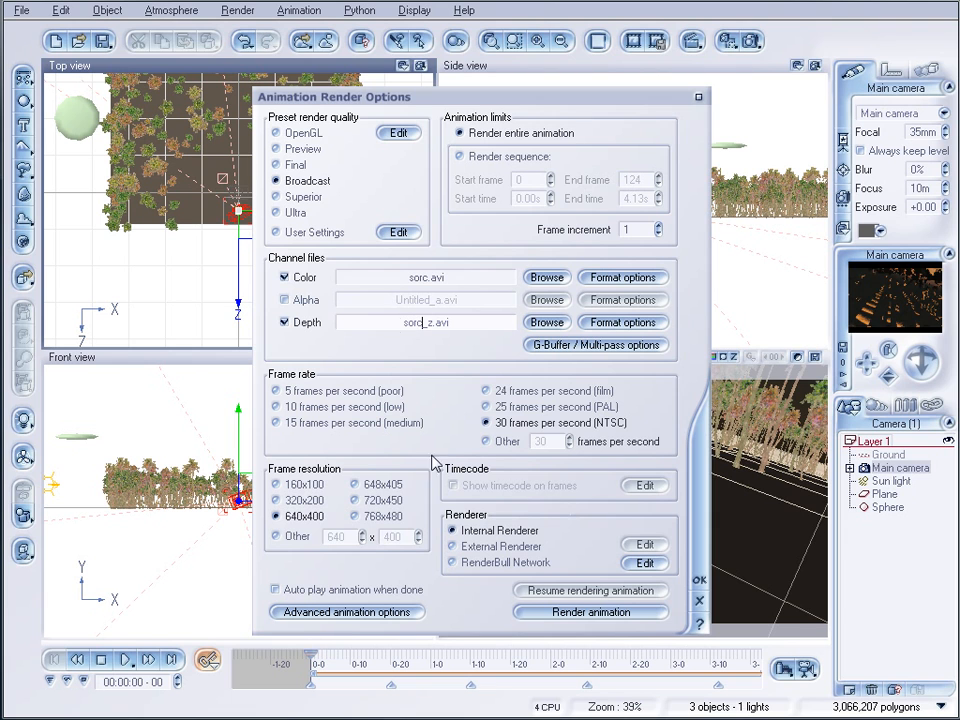
left_click(634, 614)
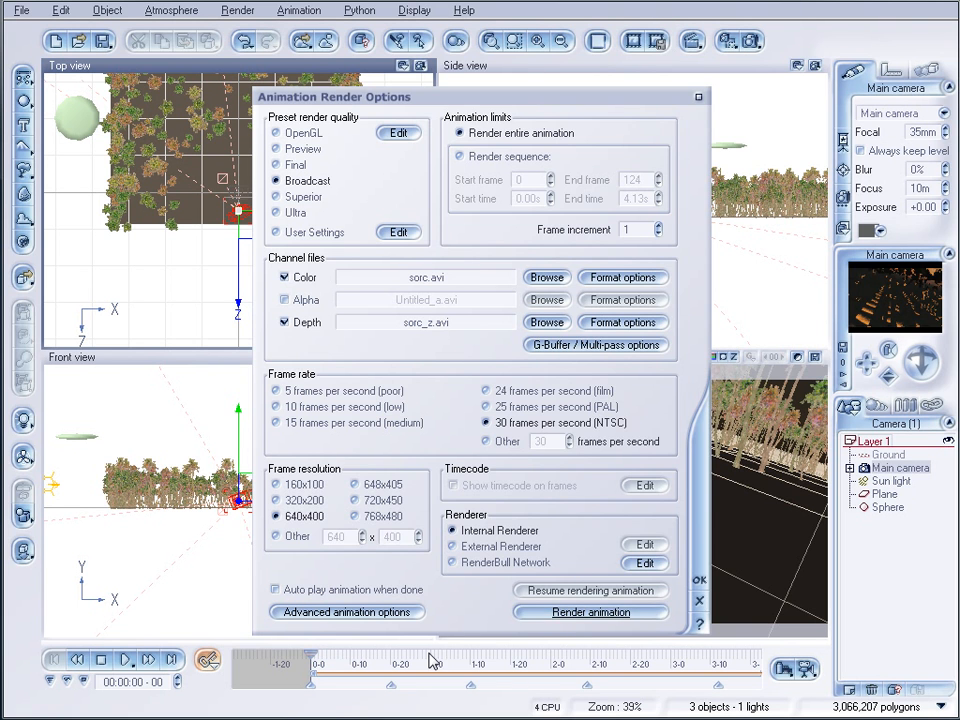
left_click(543, 612)
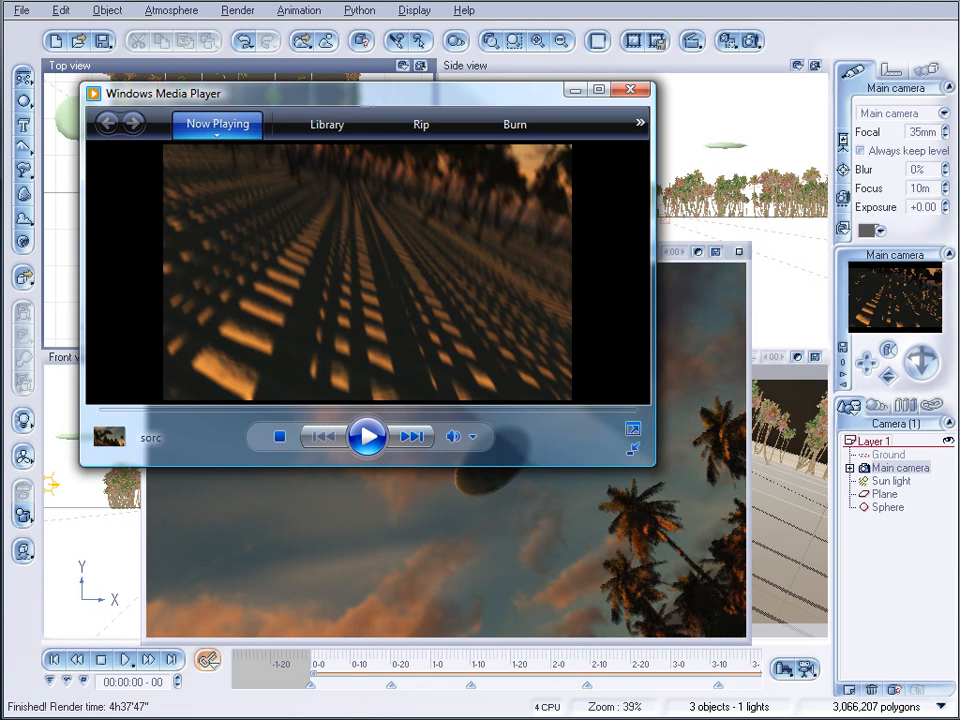
Review the rendered sorc.avi animation and its depth channel video in Windows Media Player
left_click_drag(450, 89, 500, 42)
left_click_drag(651, 459, 797, 555)
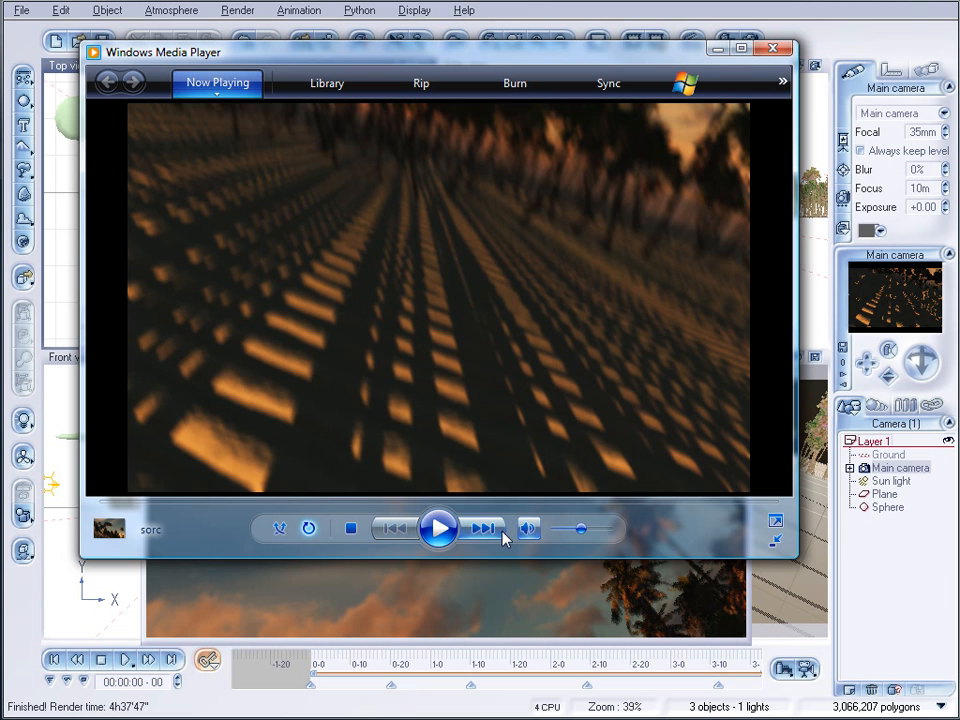
left_click(437, 531)
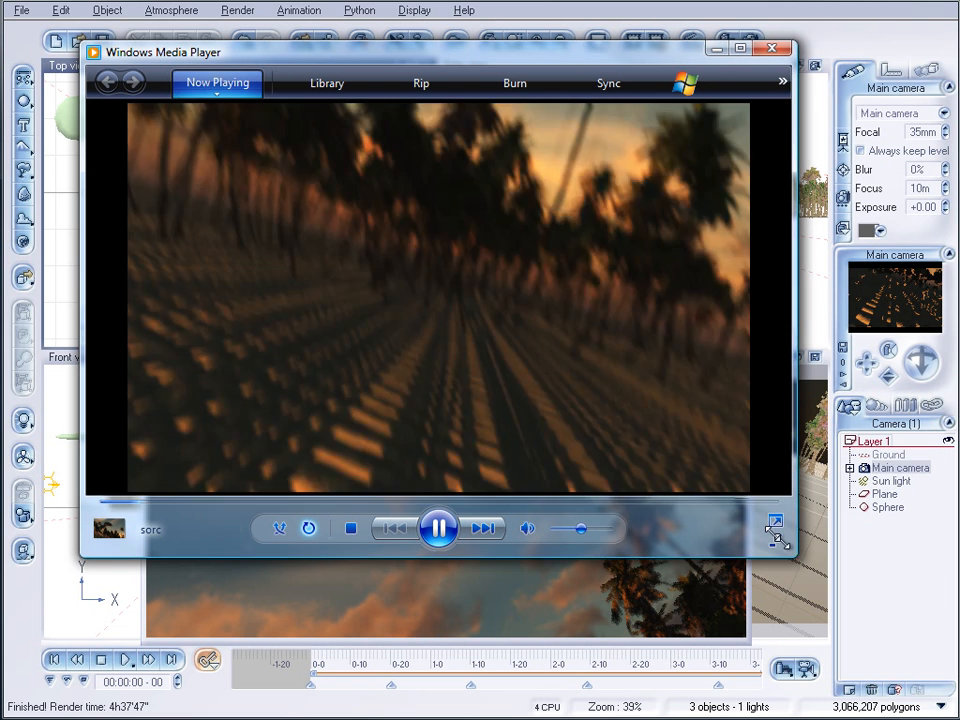
left_click_drag(790, 562, 705, 484)
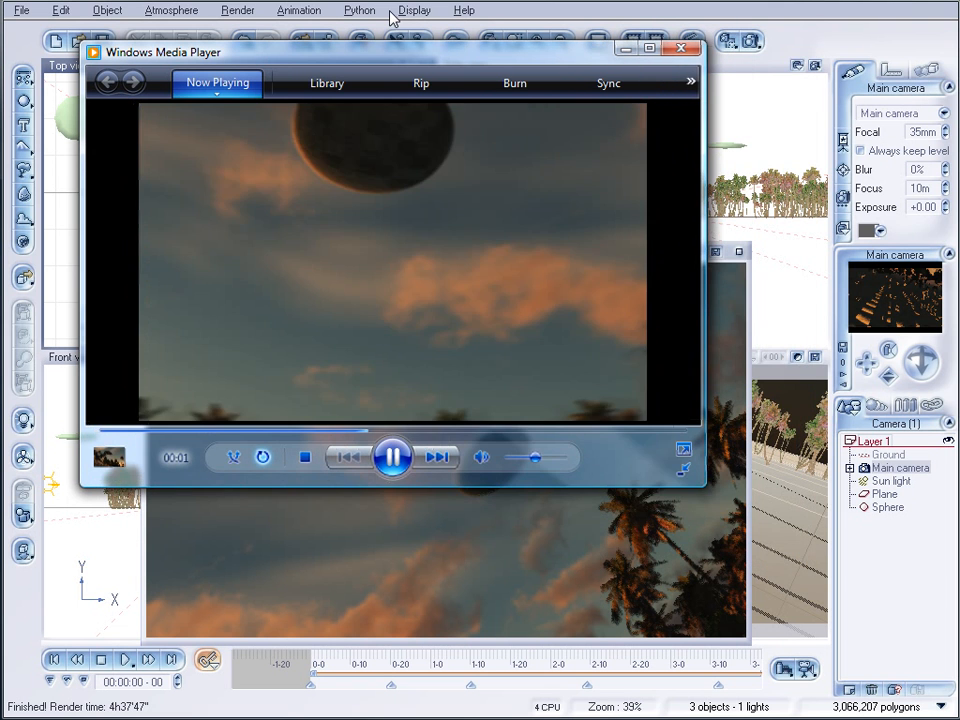
left_click_drag(414, 58, 445, 97)
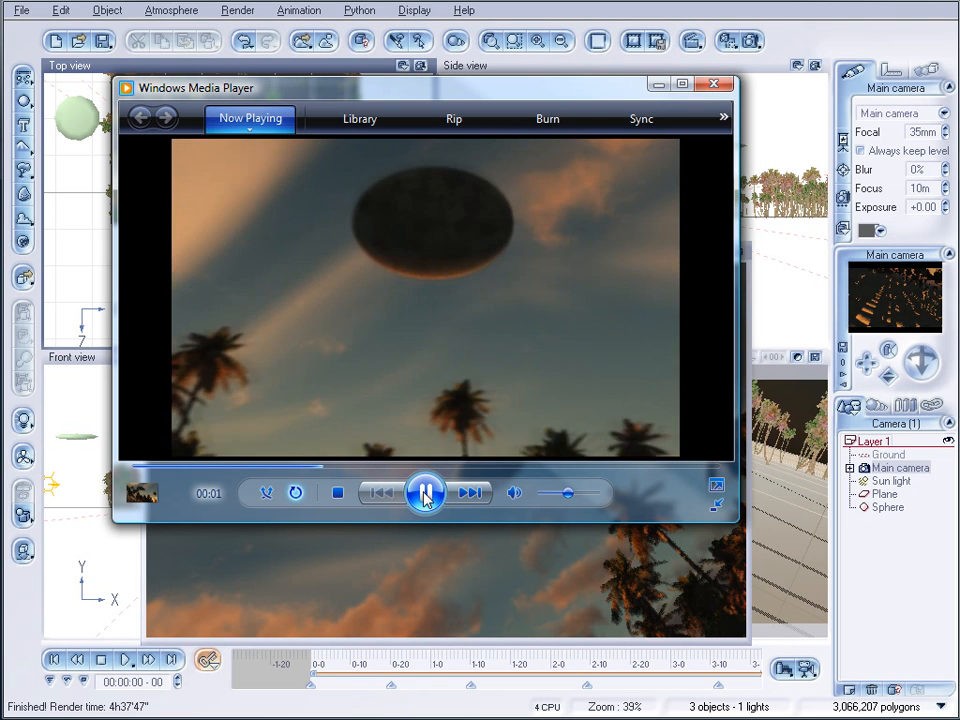
key("space")
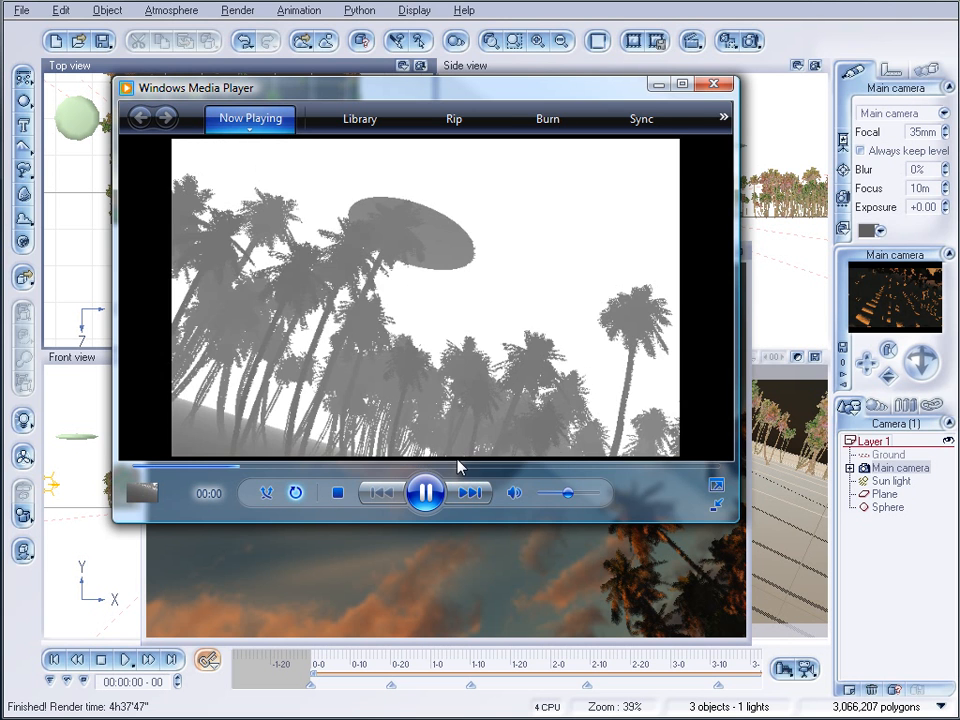
left_click(424, 490)
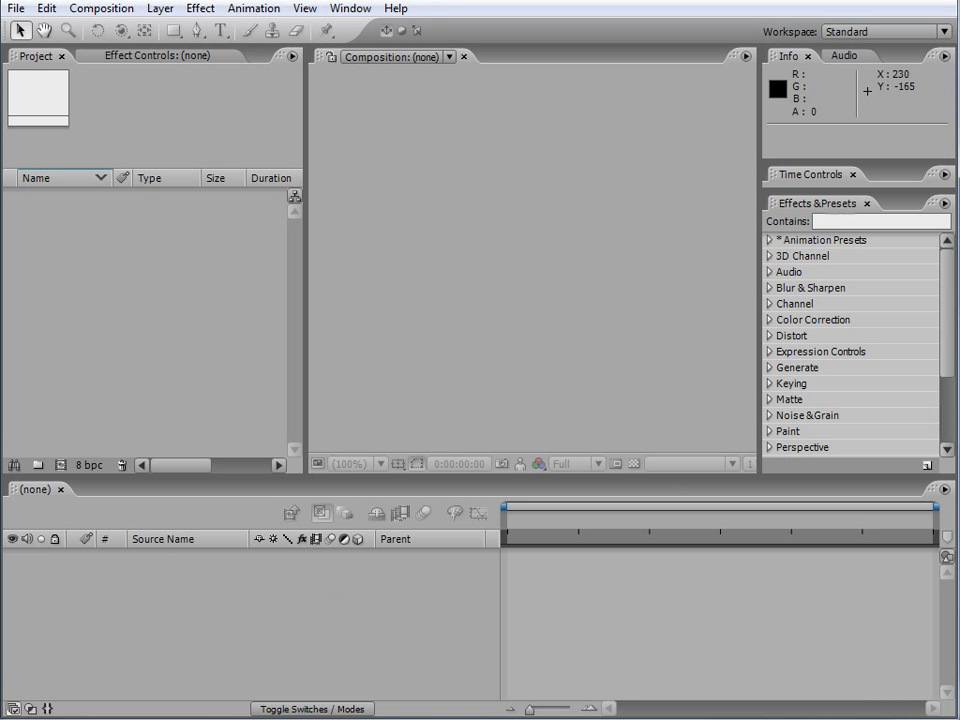
Import sorc_z.avi and sorc.avi into After Effects and stack them in a new composition based on sorc.avi, with sorc_z.avi underneath
left_click_drag(515, 388, 161, 276)
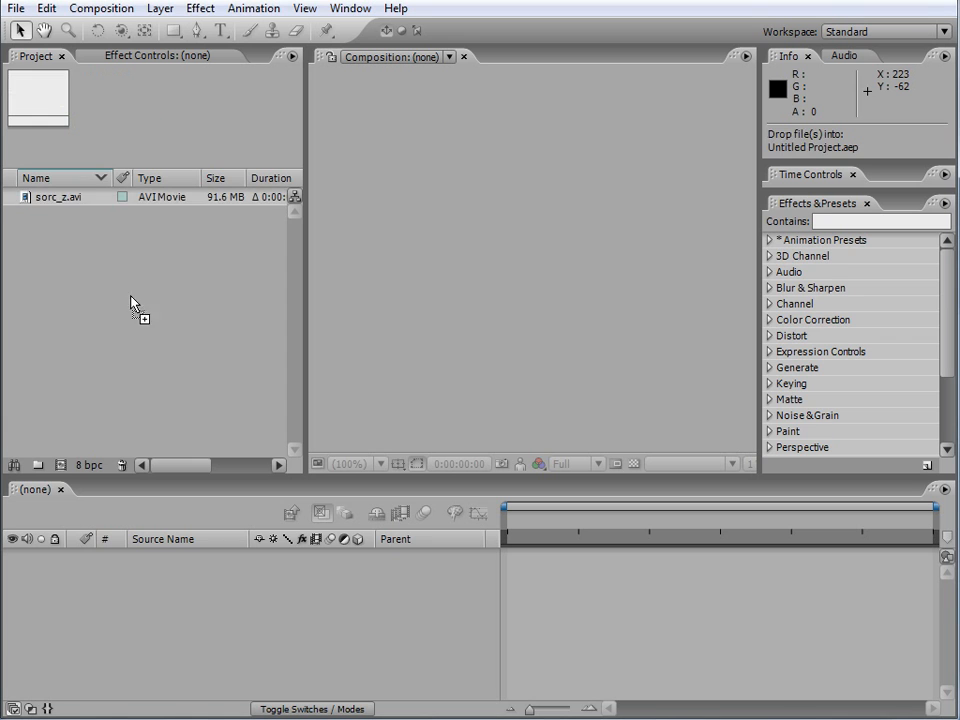
left_click_drag(129, 300, 118, 285)
left_click_drag(60, 201, 210, 540)
left_click_drag(217, 583, 217, 584)
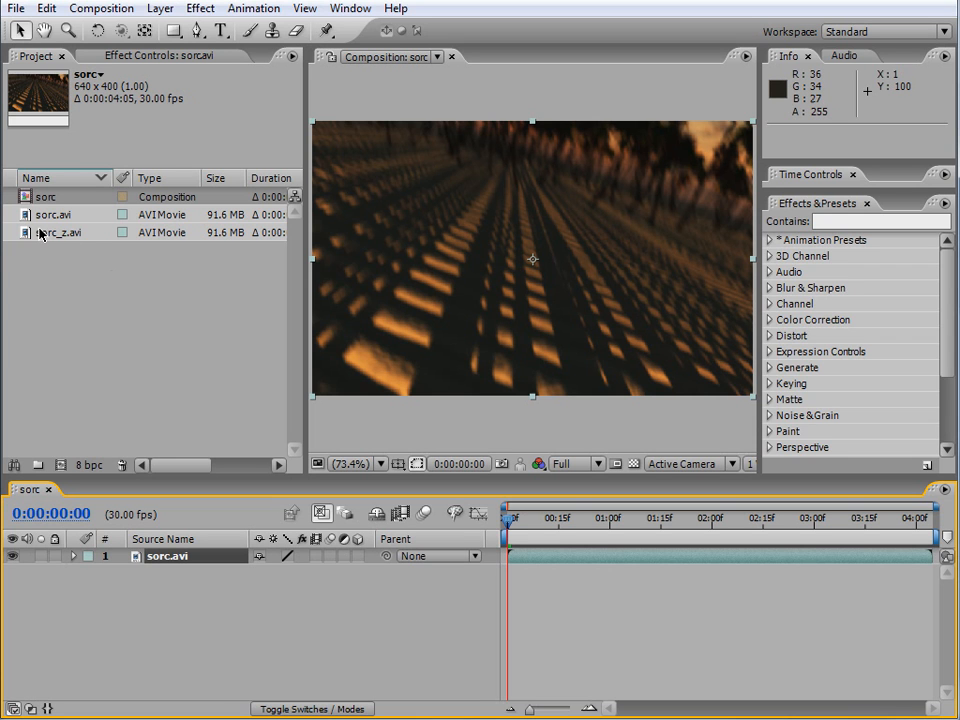
left_click_drag(44, 237, 172, 568)
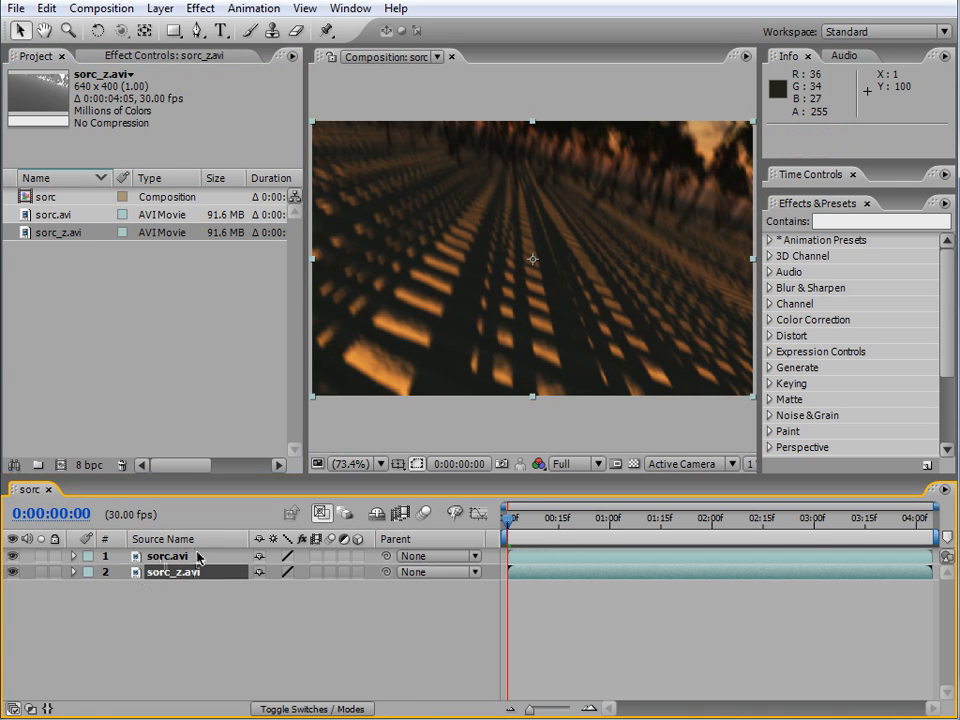
Apply the Lens Blur effect to the sorc.avi layer
left_click(198, 558)
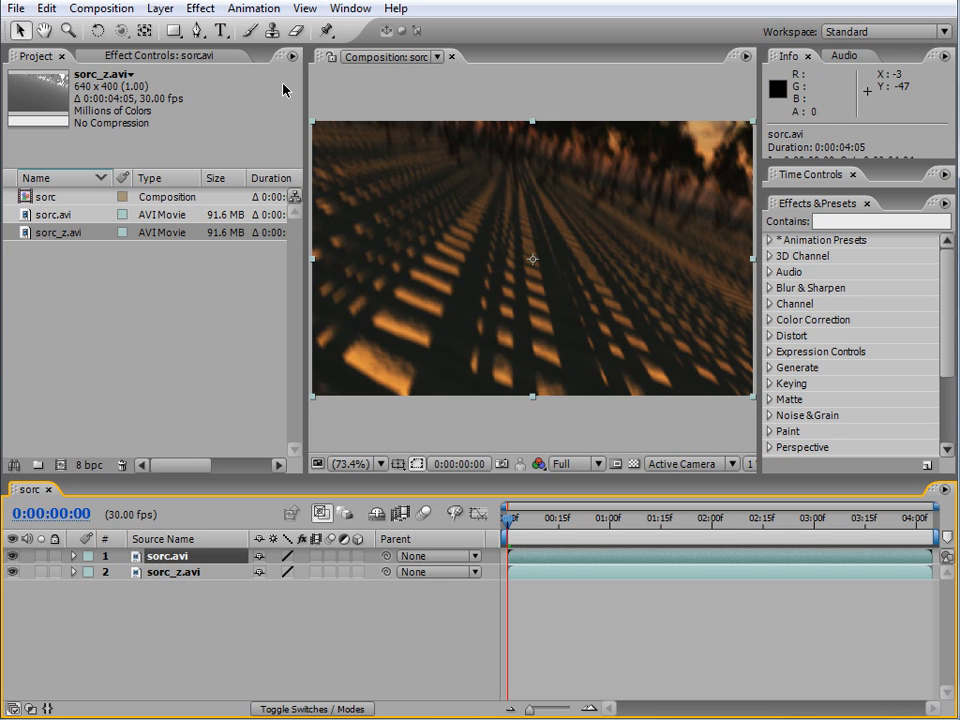
left_click(199, 9)
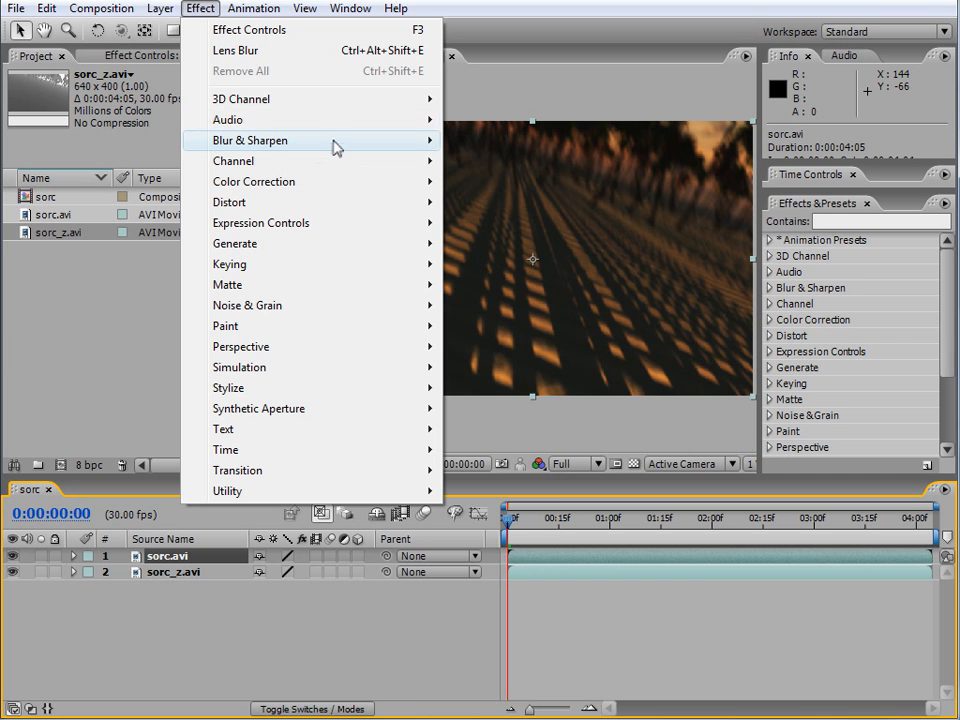
mouse_move(336, 146)
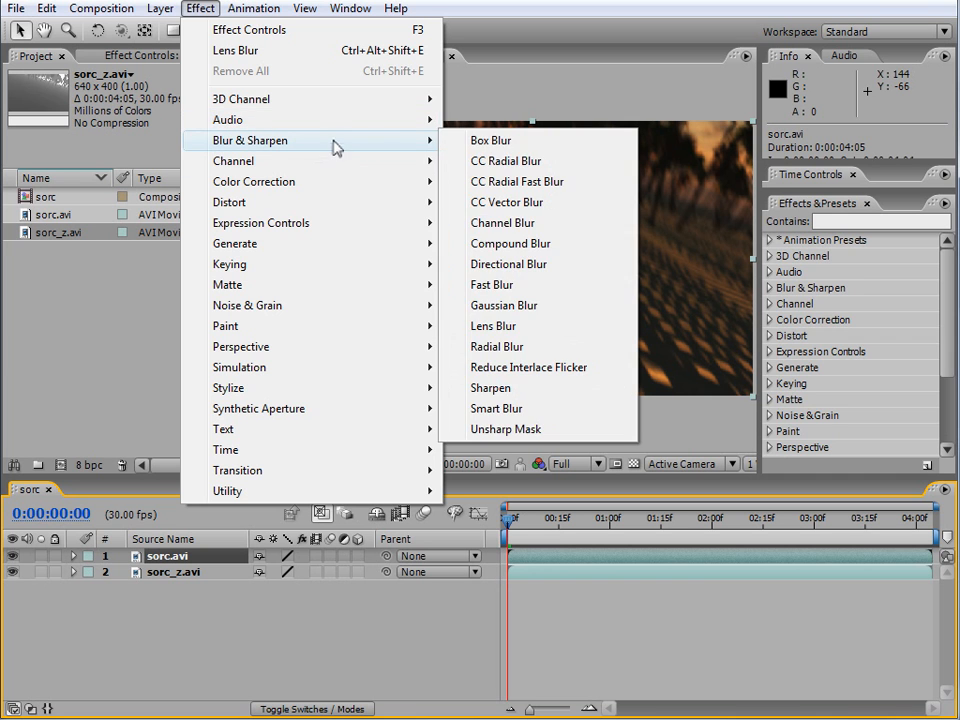
left_click(538, 329)
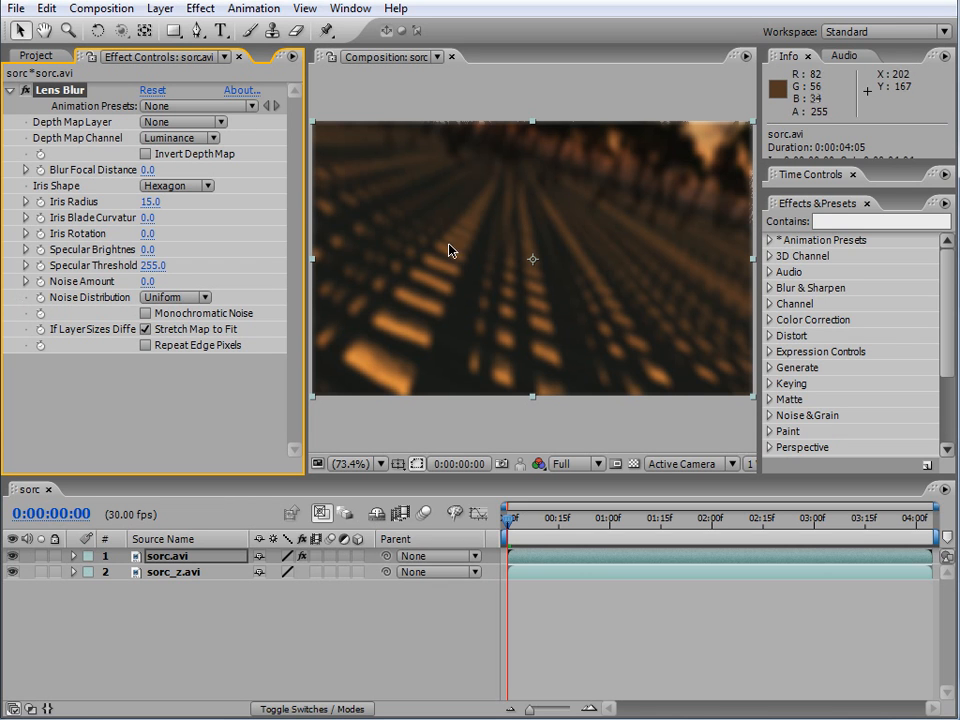
At 0:00:00:17, set the Lens Blur depth map layer to sorc_z.avi and the blur focal distance to 112.2
left_click_drag(508, 527, 568, 527)
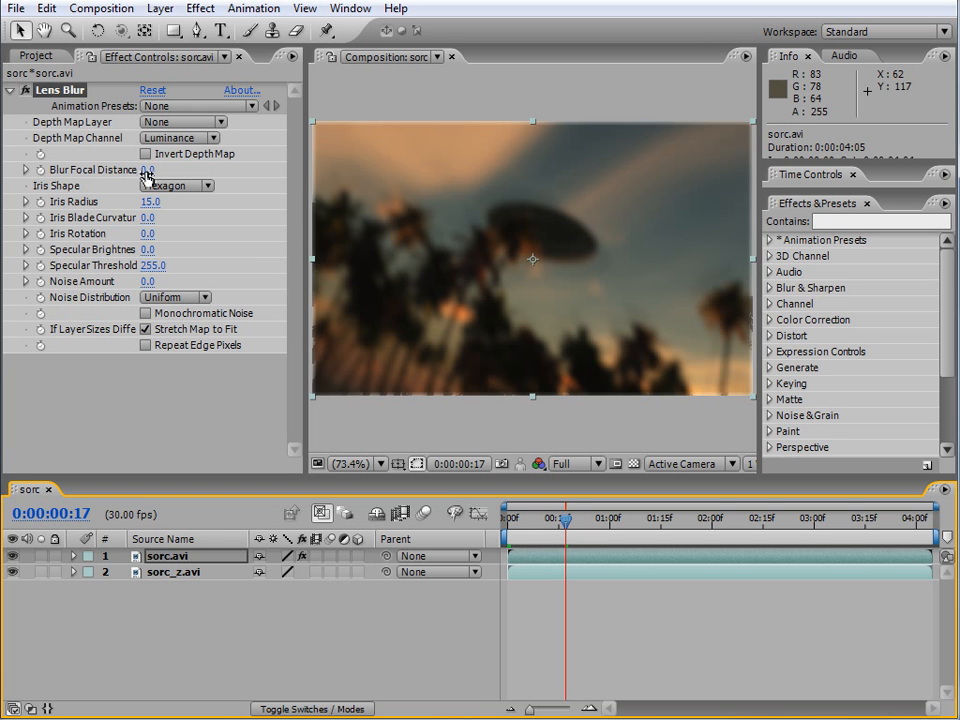
left_click_drag(166, 171, 229, 172)
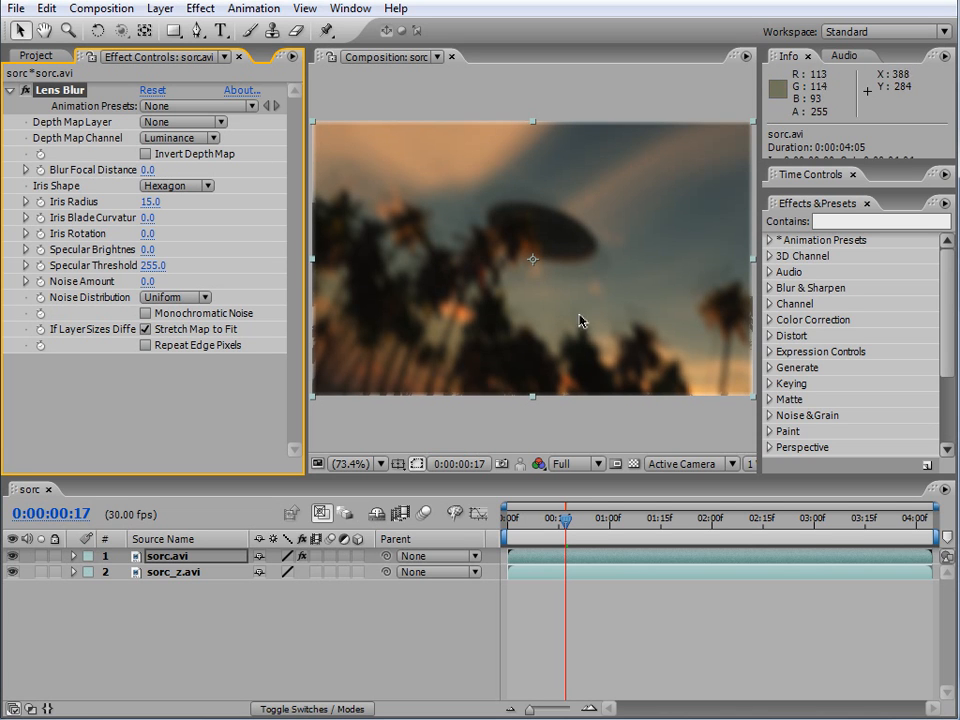
left_click(228, 123)
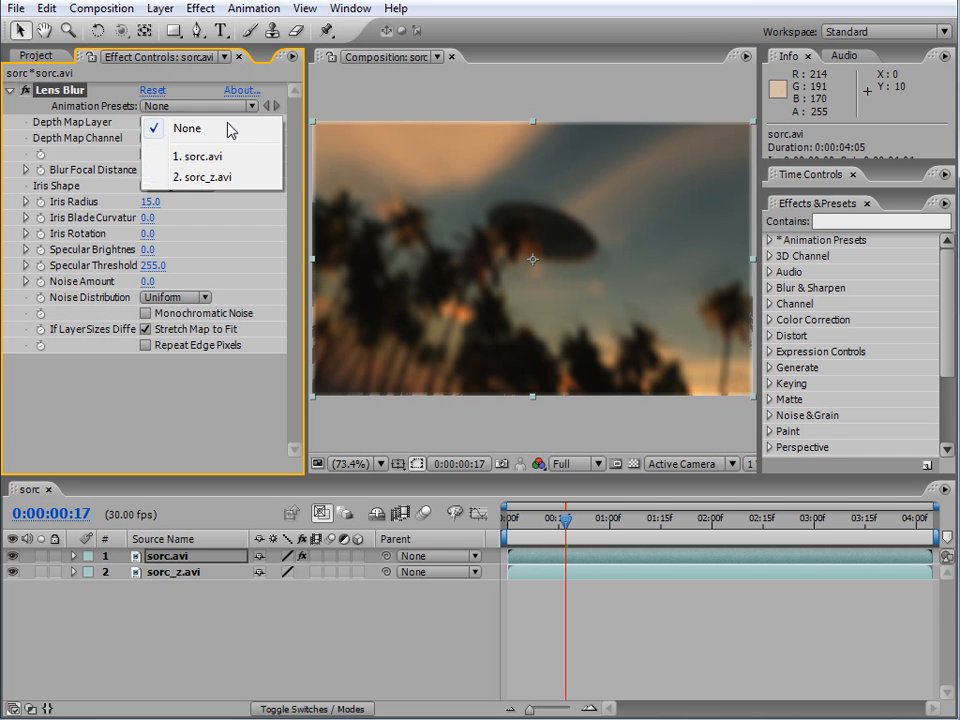
left_click(237, 178)
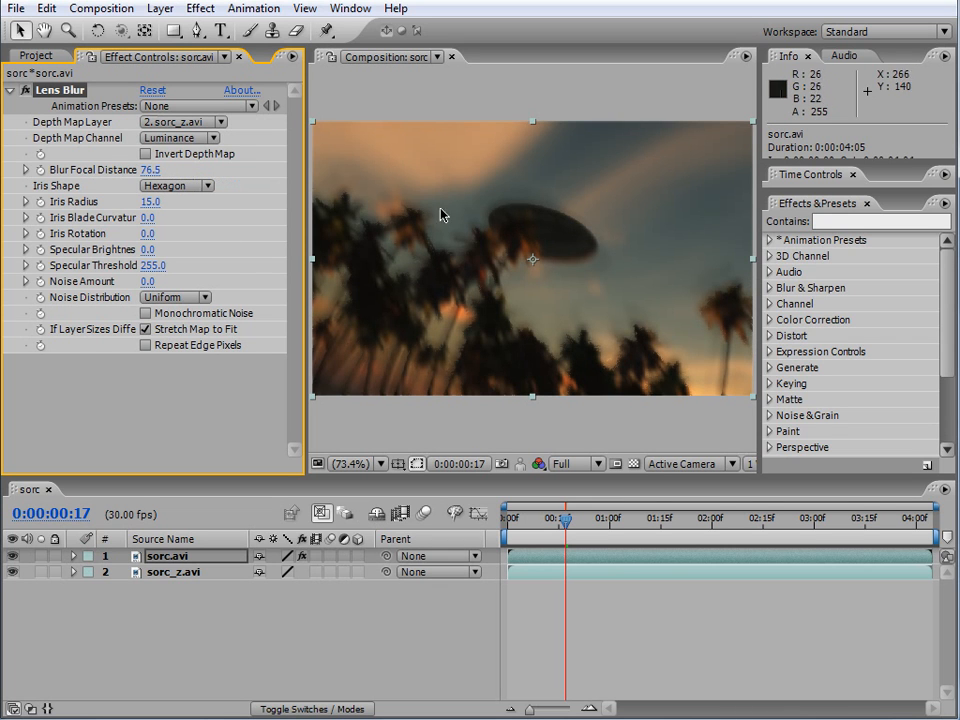
left_click_drag(158, 171, 173, 172)
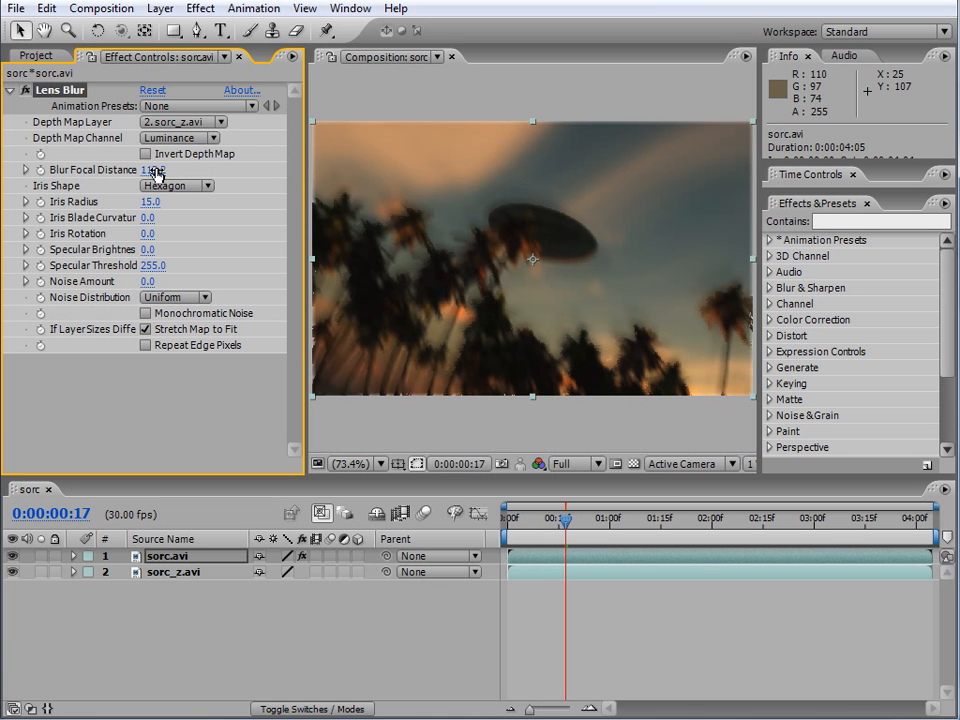
Hide the sorc.avi layer to examine the disc's gray shade in the depth map, and show the layer again
left_click(15, 556)
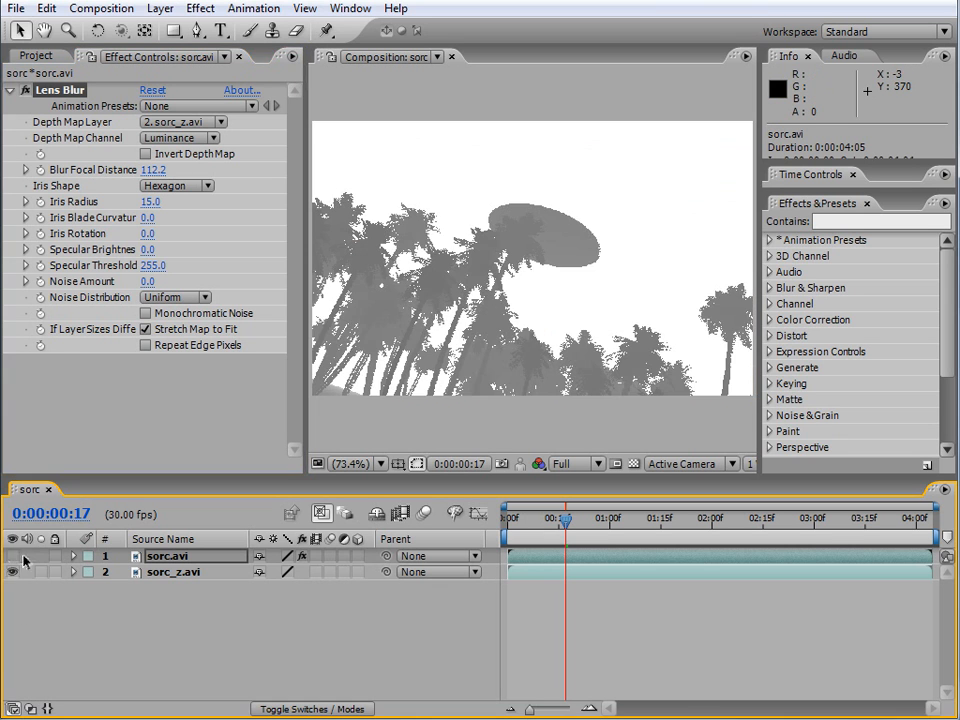
left_click(556, 241)
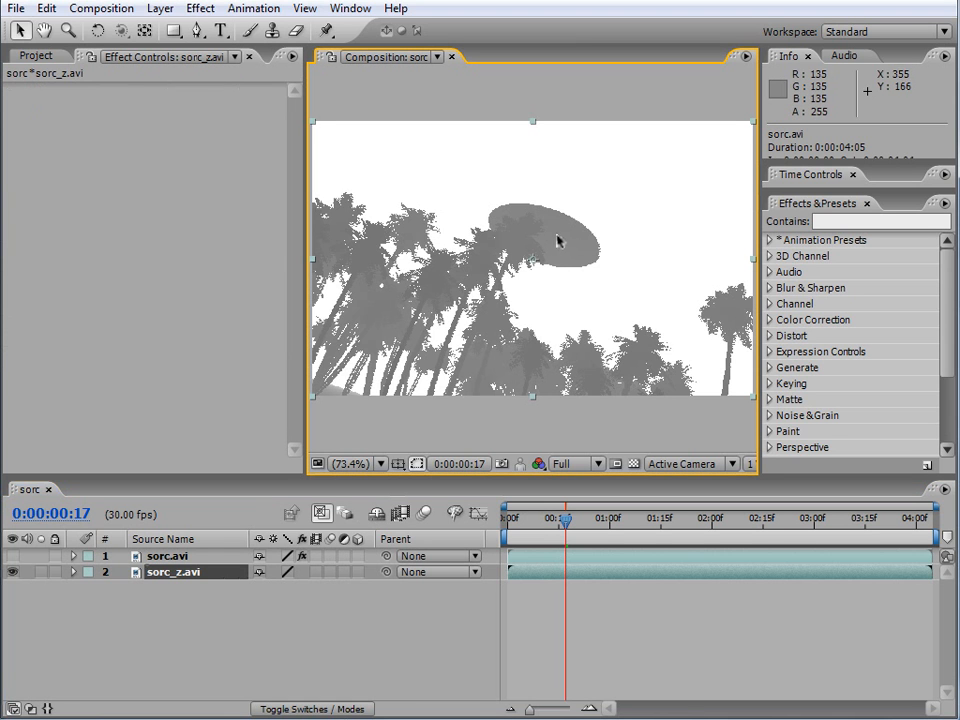
left_click(187, 561)
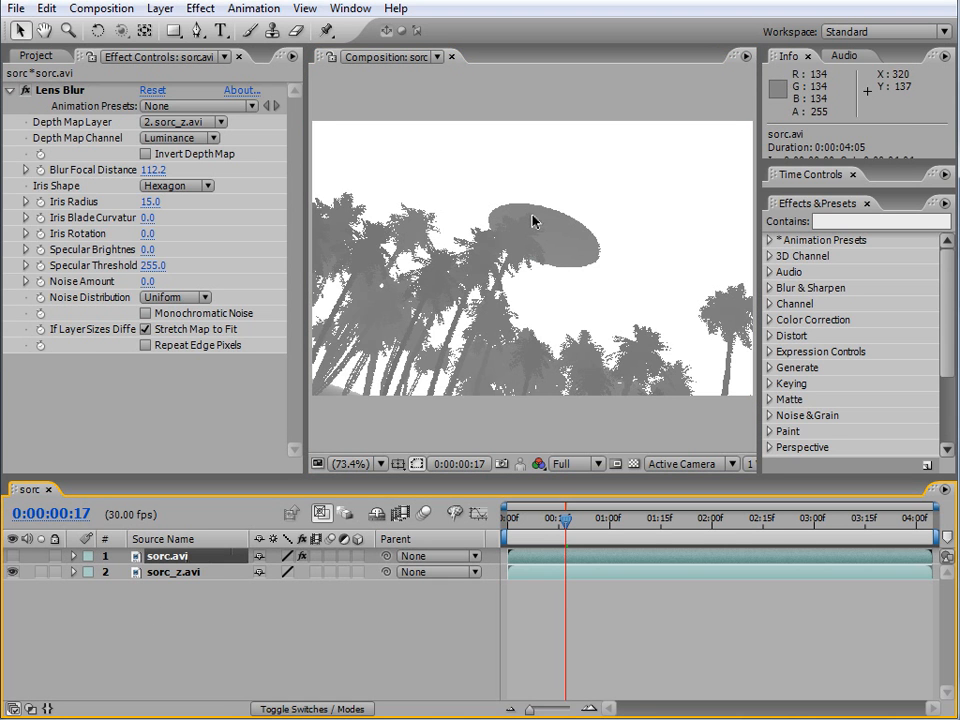
left_click(12, 556)
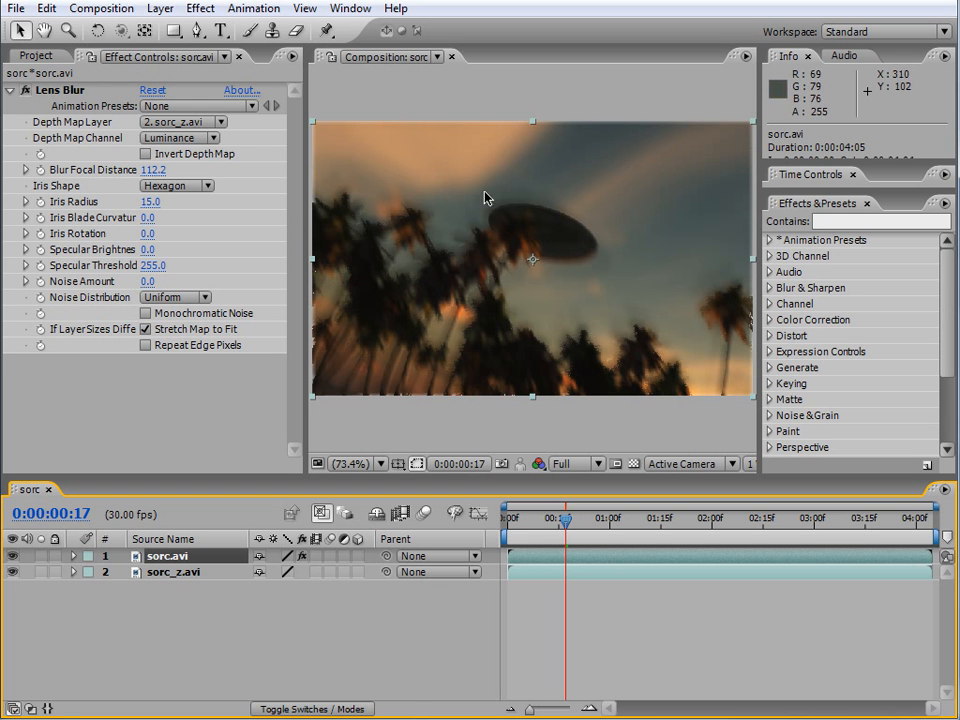
Try blur focal distances of 91.8, 255 and 66.3 to bring the disc into focus
left_click_drag(155, 170, 161, 173)
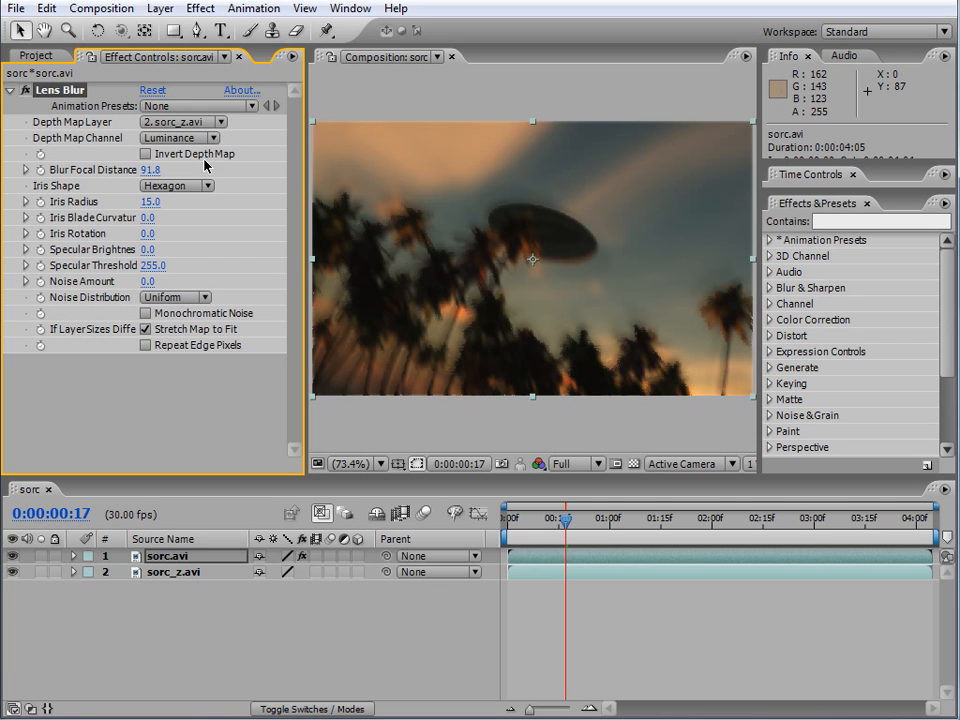
left_click_drag(153, 170, 177, 171)
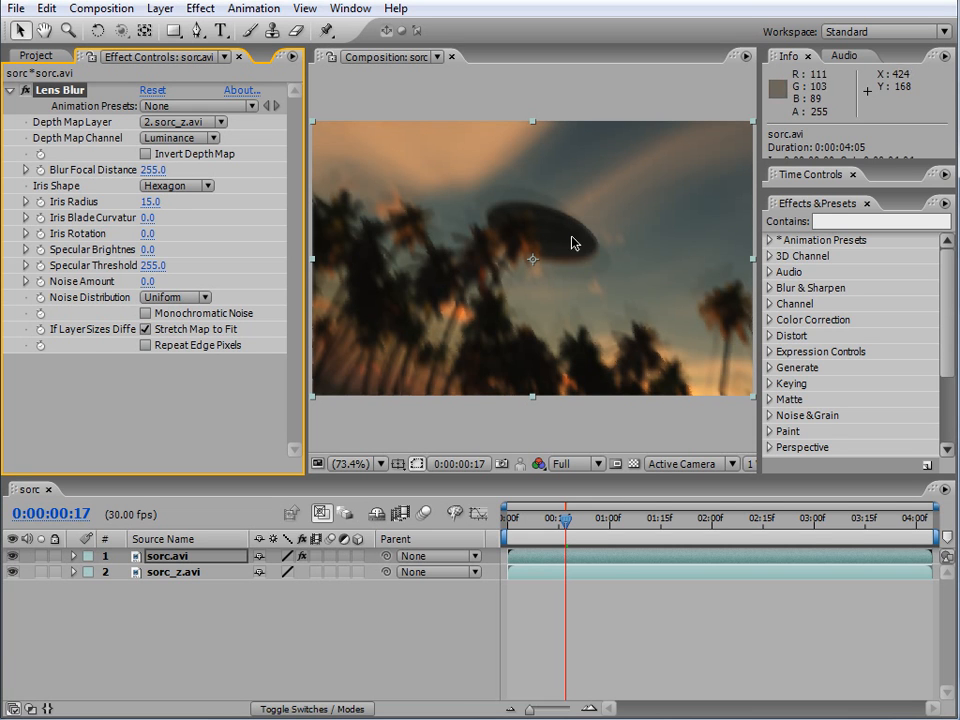
mouse_move(120, 163)
left_mouse_down()
mouse_move(110, 163)
mouse_move(123, 170)
left_mouse_up()
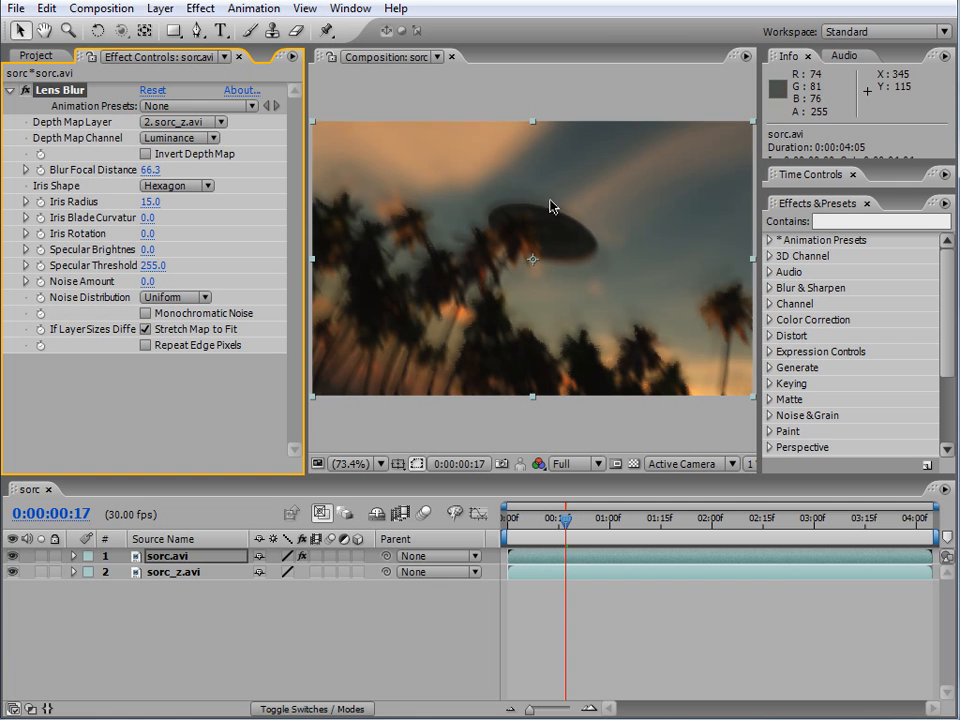
Set the blur focal distance to 0.0 on the first frame and start keyframing it there
left_click_drag(561, 520, 503, 526)
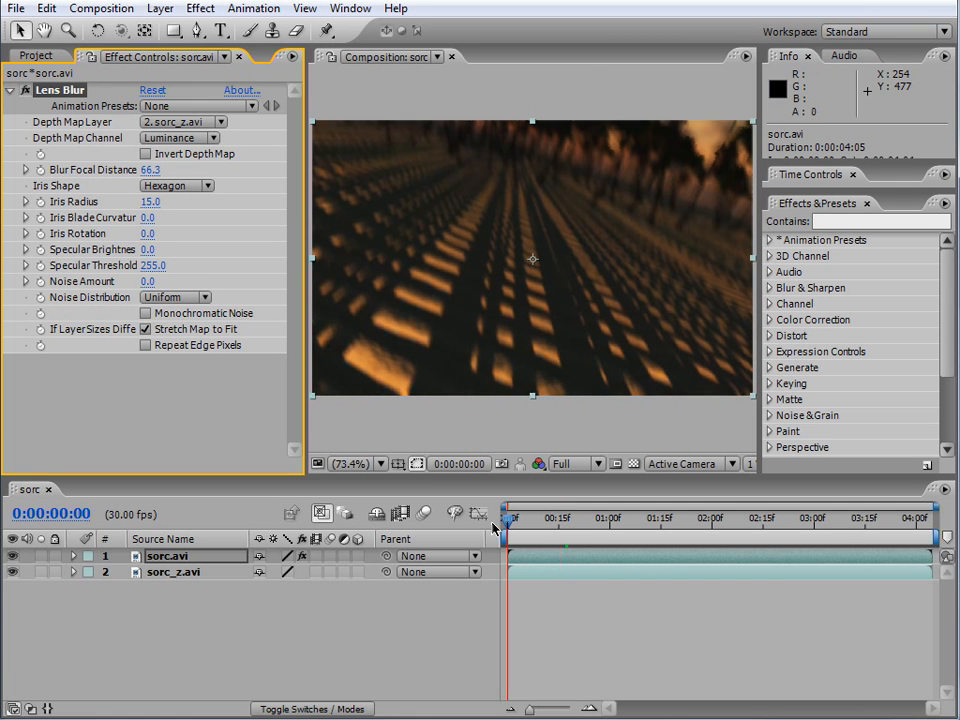
left_click_drag(149, 172, 21, 169)
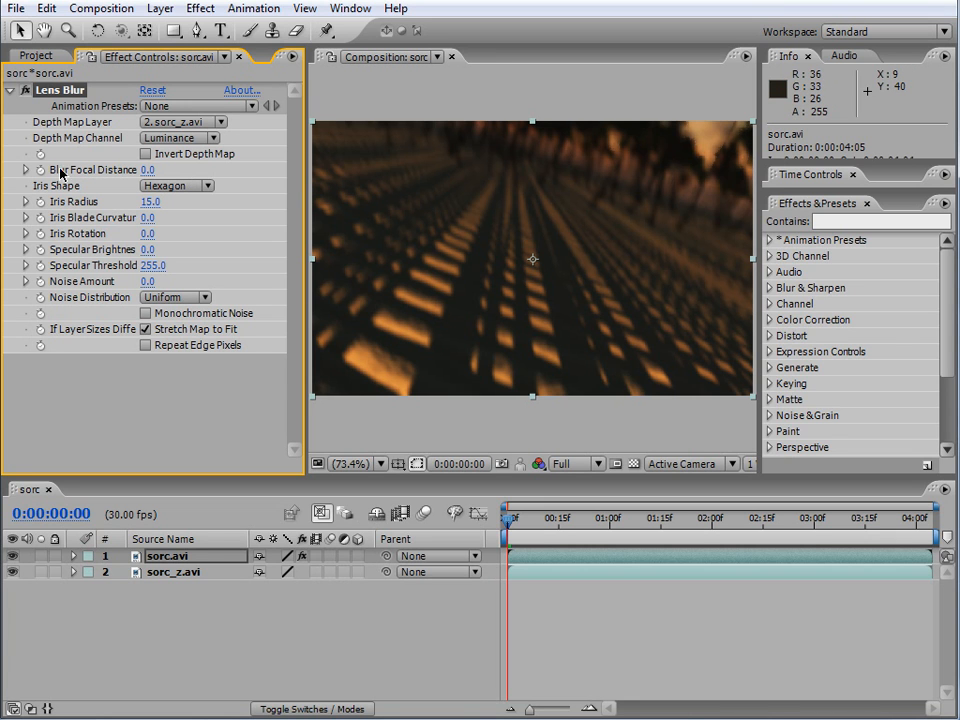
left_click(42, 170)
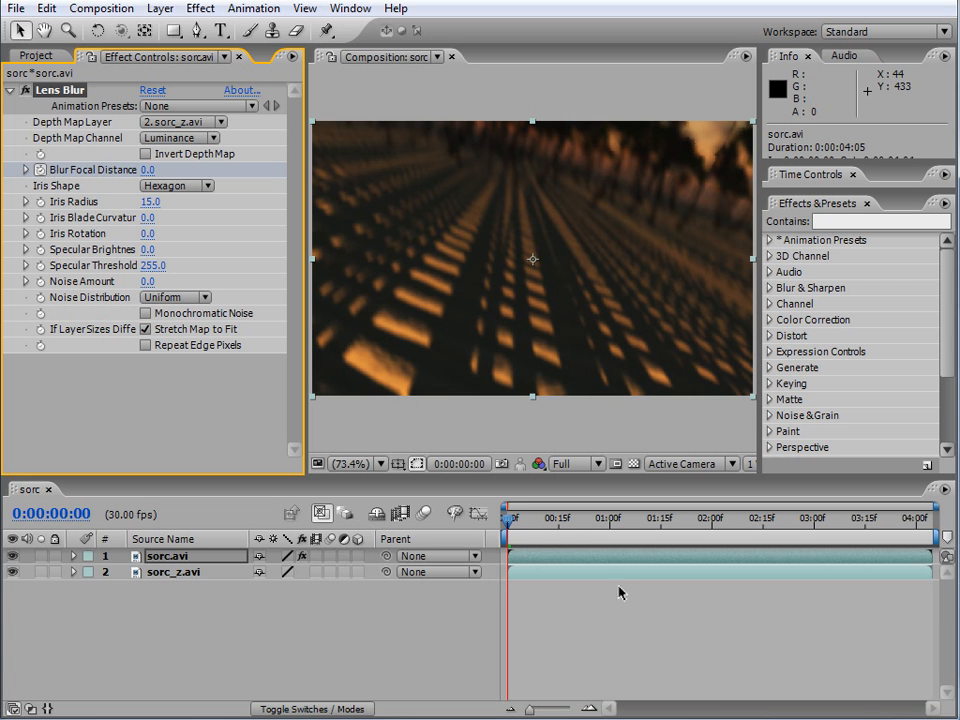
Keyframe the blur focal distance at 158.1 at 0:00:00:11 and at 137.7 at 0:00:00:25
left_click_drag(512, 527, 548, 527)
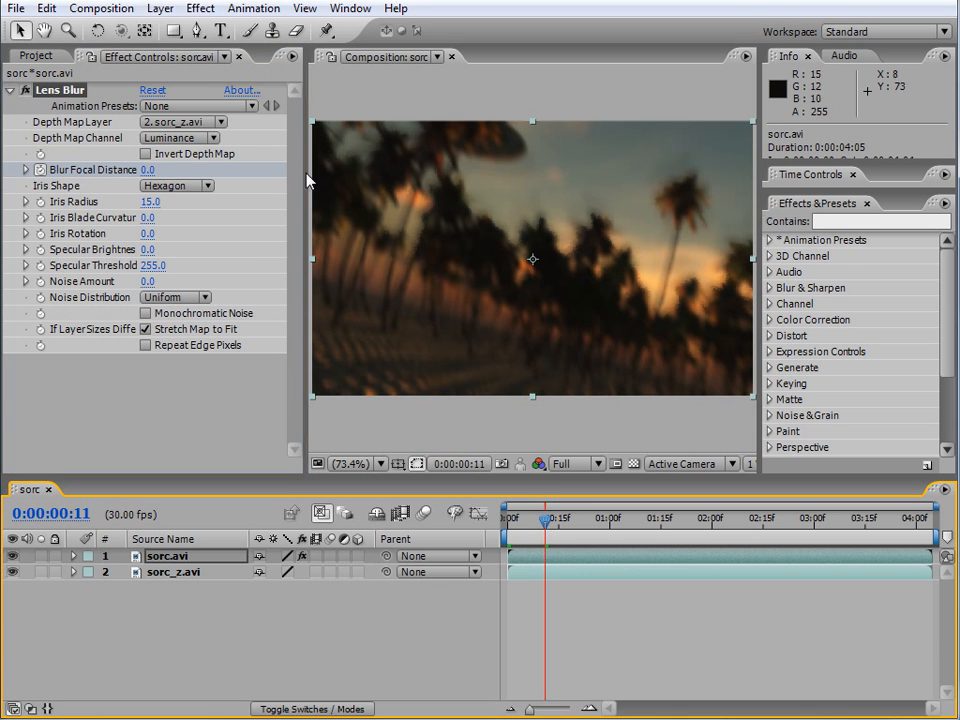
left_click_drag(156, 170, 136, 169)
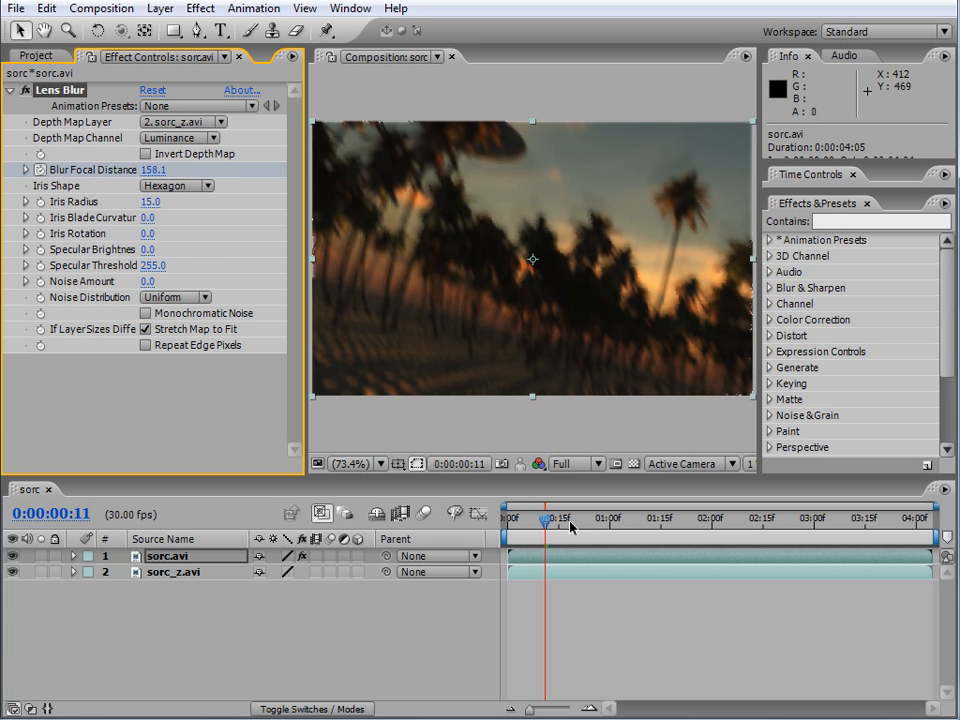
left_click_drag(543, 524, 596, 524)
mouse_move(137, 178)
left_mouse_down()
mouse_move(124, 178)
mouse_move(148, 177)
left_mouse_up()
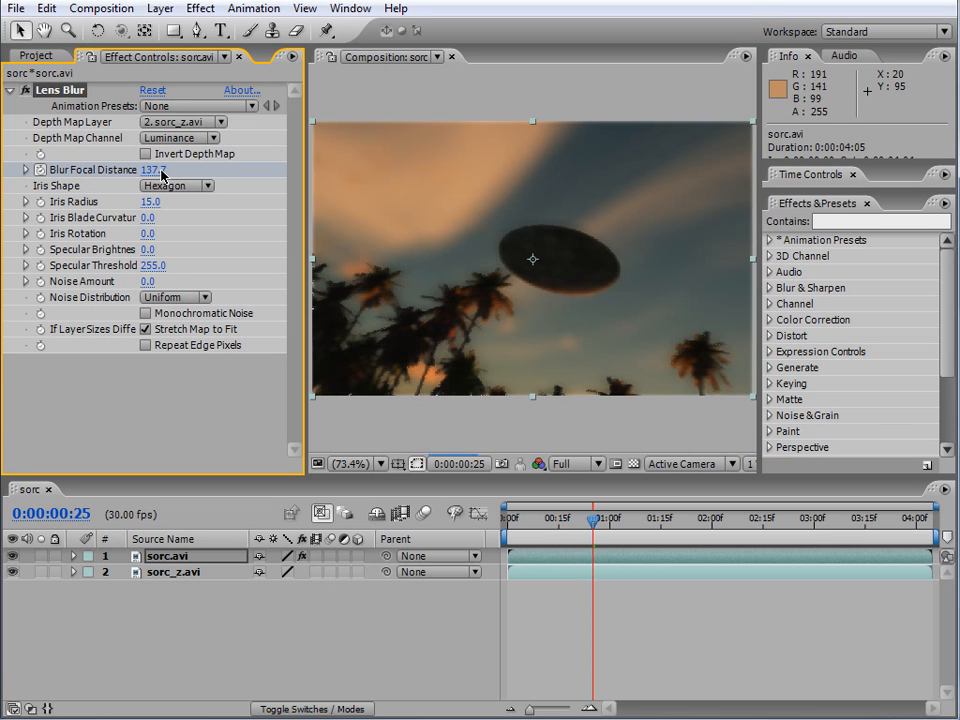
Keyframe the blur focal distance at 0.0 at 0:00:01:13 and at 107.1 at 0:00:02:05
left_click_drag(595, 522, 656, 522)
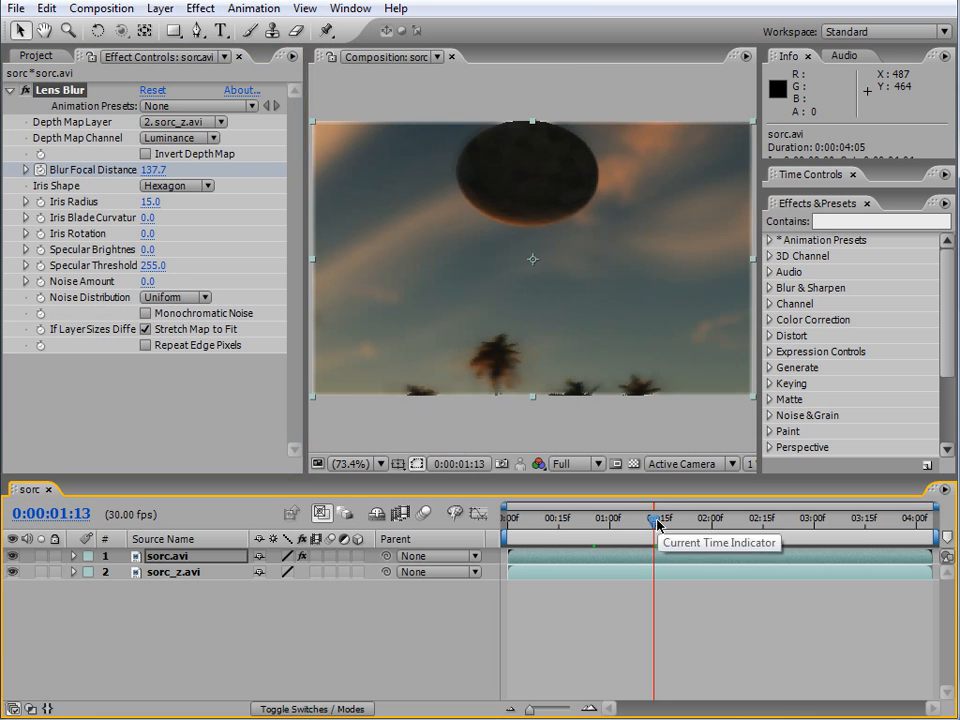
left_click_drag(152, 170, 24, 162)
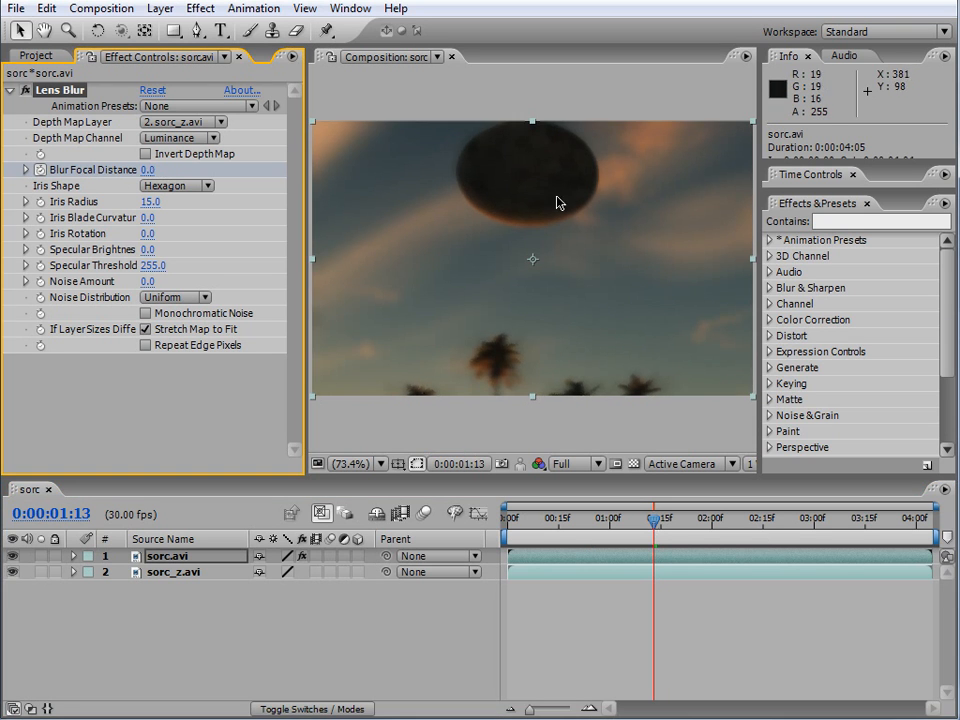
left_click_drag(655, 522, 730, 522)
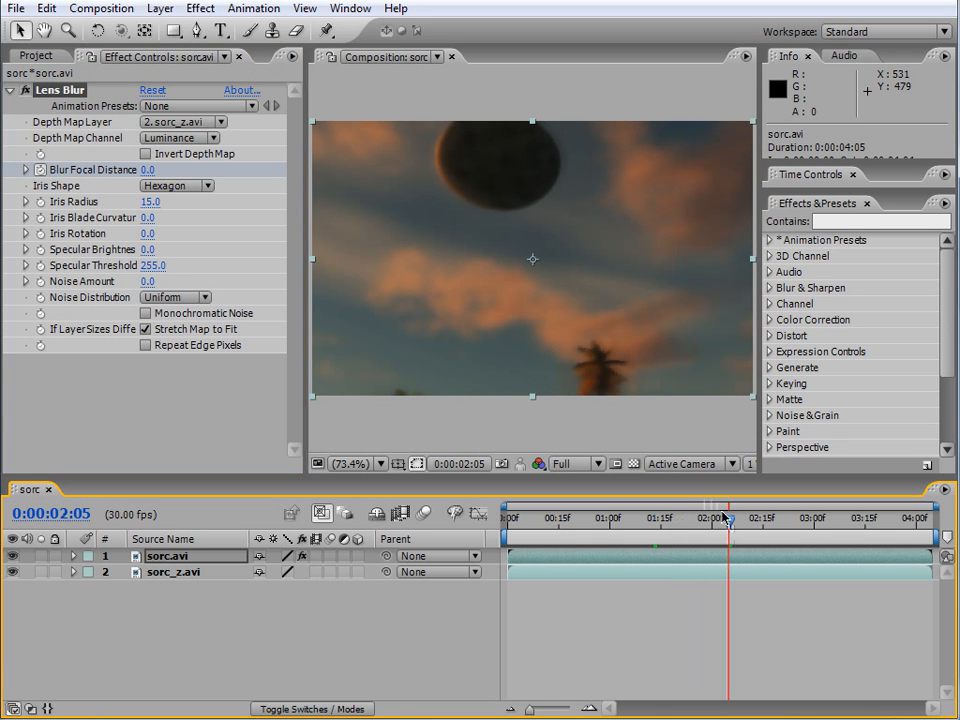
left_click_drag(144, 169, 208, 169)
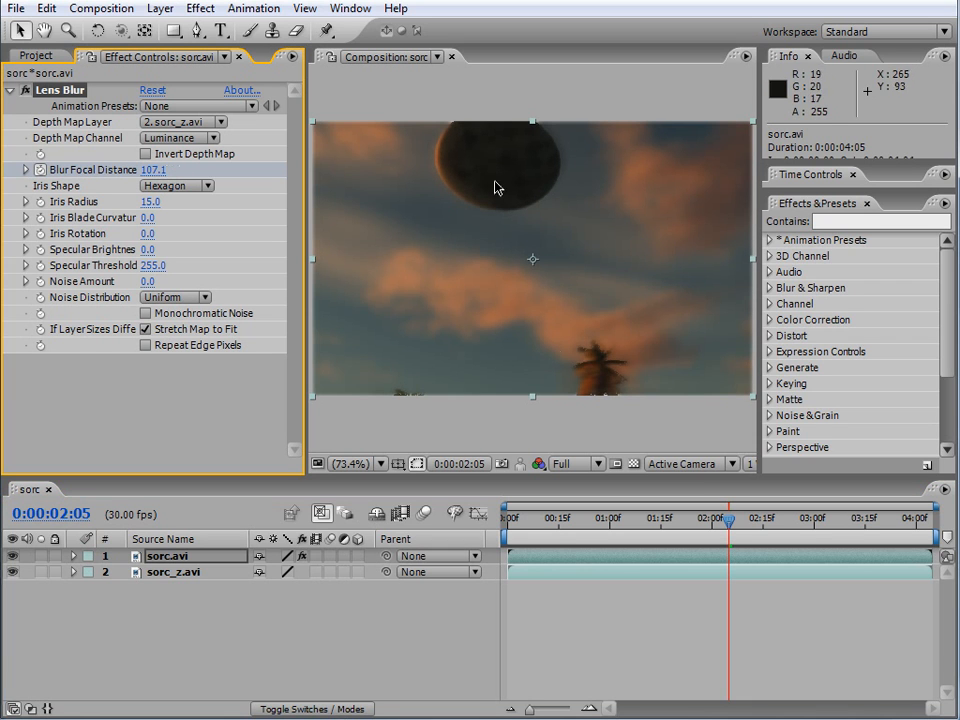
Keyframe the blur focal distance at 0 near the clip's end, at 0:00:04:01
left_click_drag(729, 520, 910, 528)
key("Page_Down")
key("Page_Down")
key("Page_Down")
key("Page_Down")
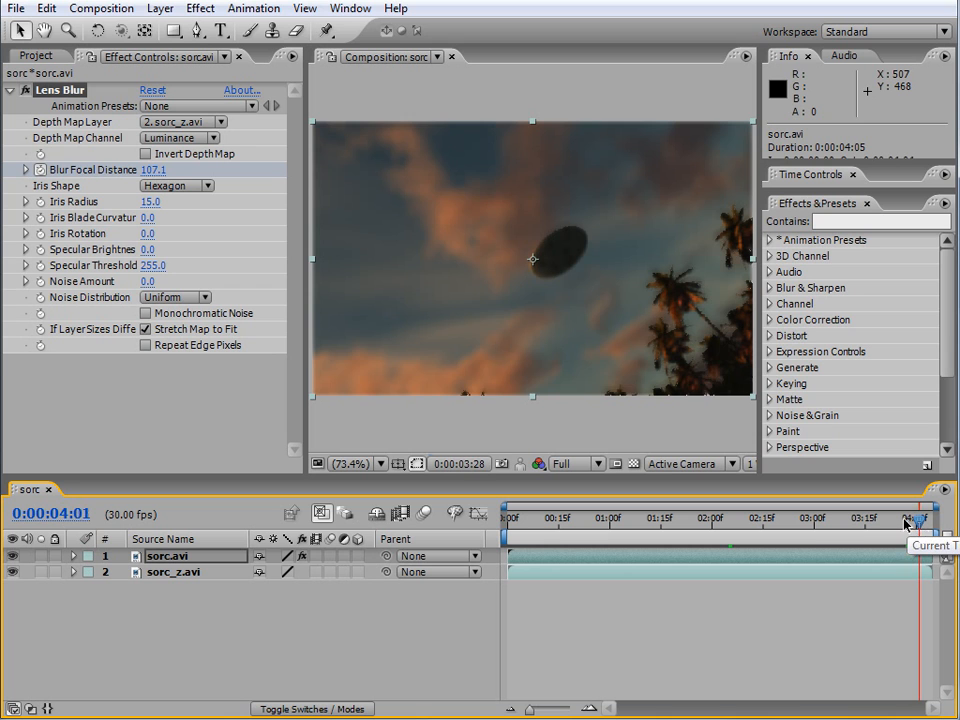
left_click(153, 170)
type("0")
key("Return")
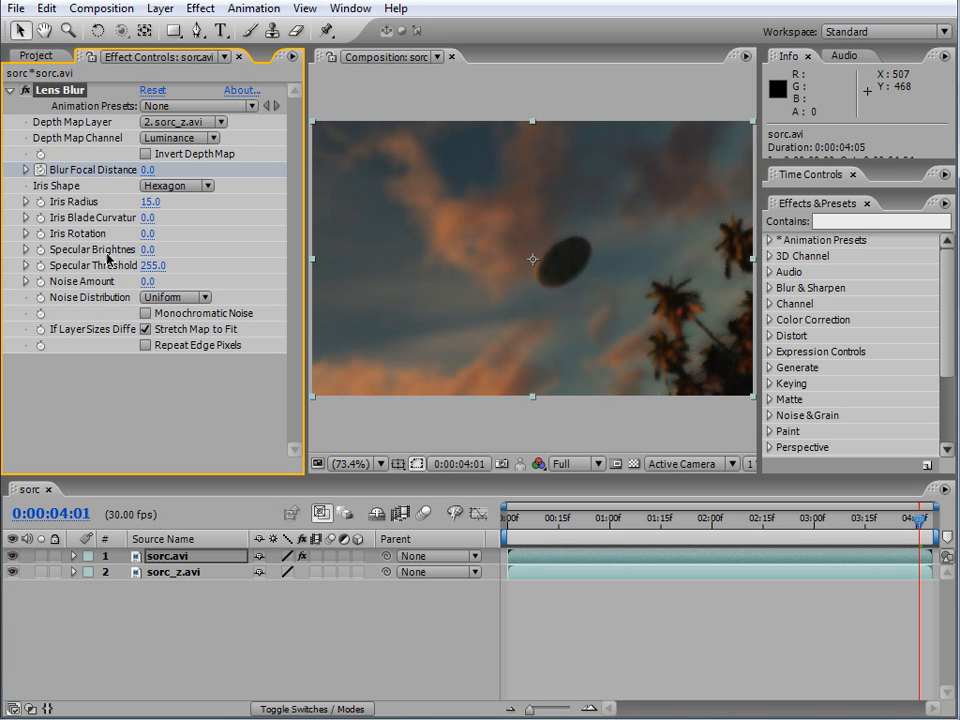
Return to the first frame and play the composition to preview the animated lens blur
left_click_drag(924, 522, 488, 529)
key("space")
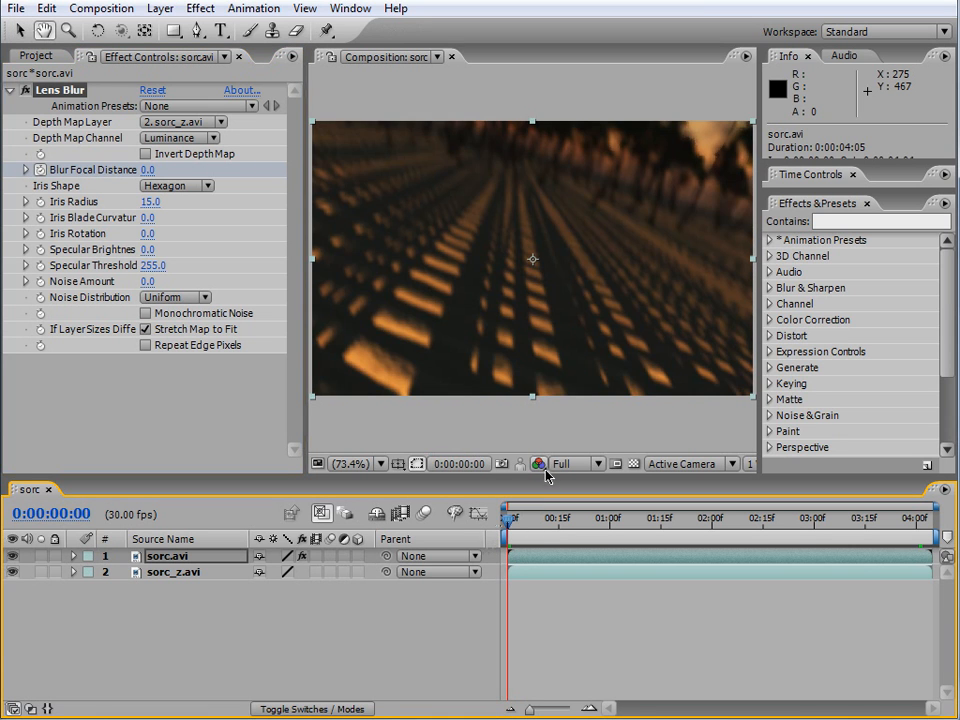